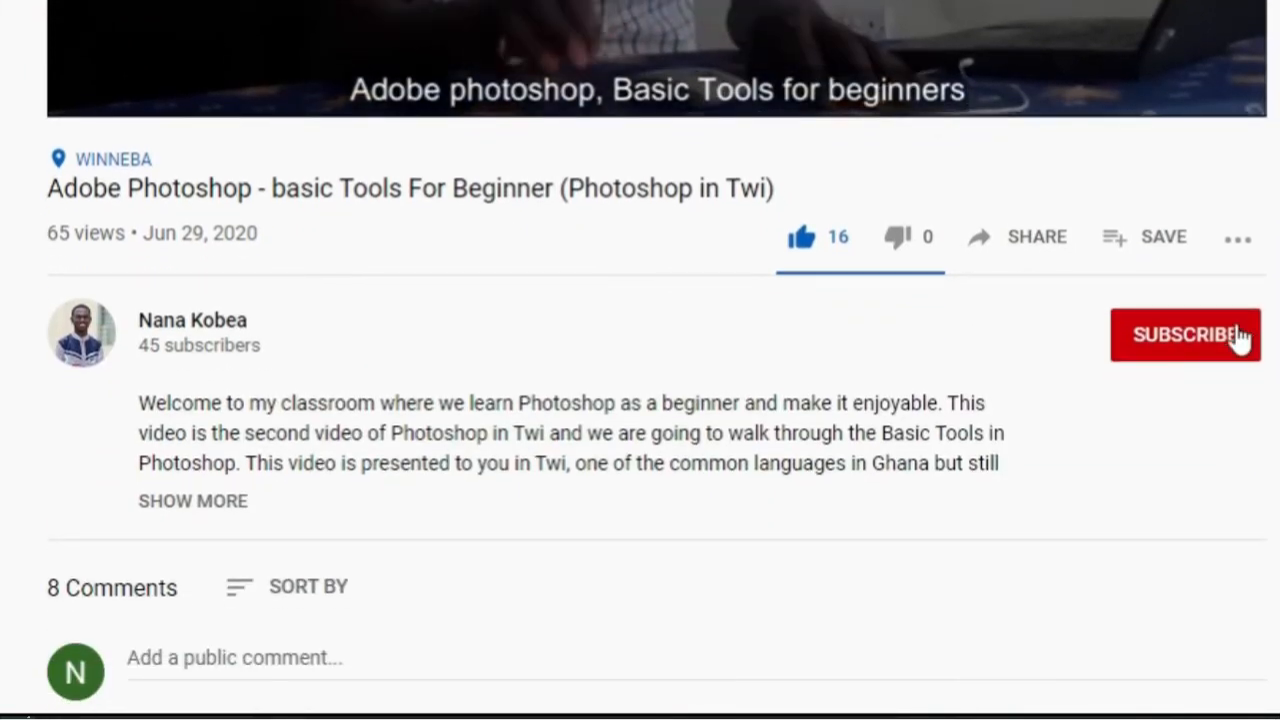
Subscribe to the channel of the Photoshop basic tools video and turn on all notifications
{"action": "left_click", "coordinate": [1192, 343]}
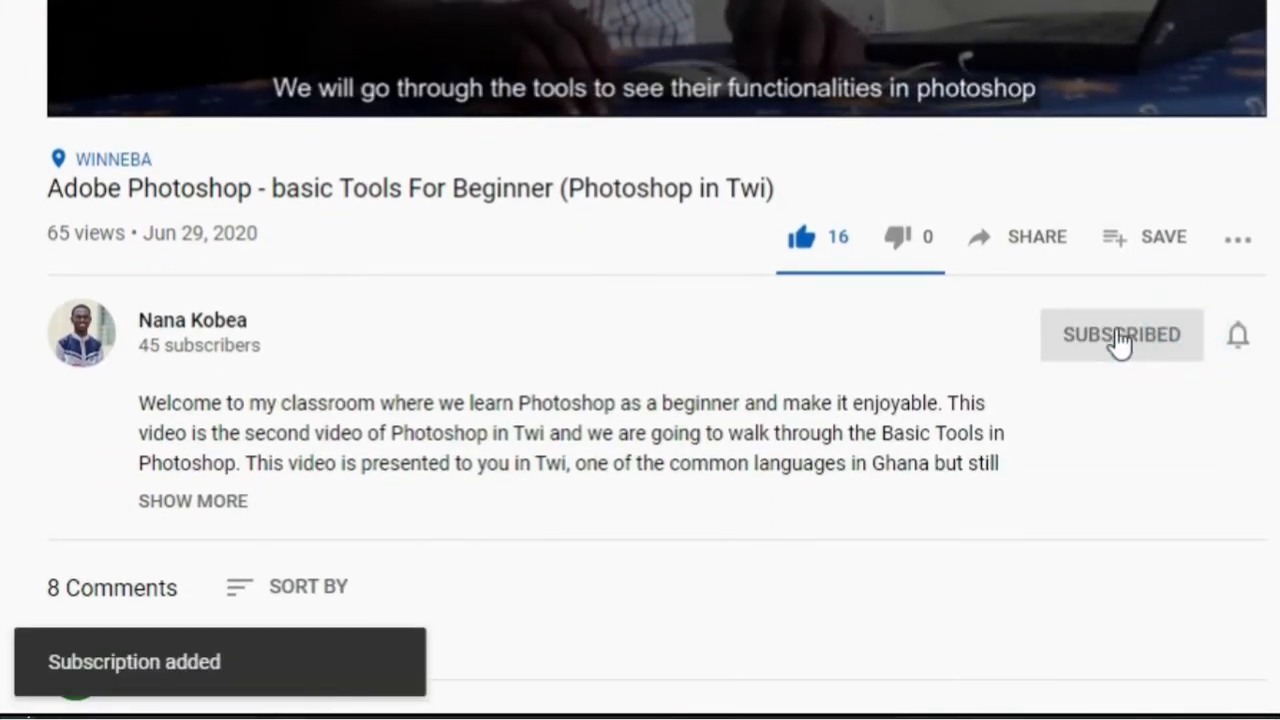
{"action": "left_click", "coordinate": [1240, 340]}
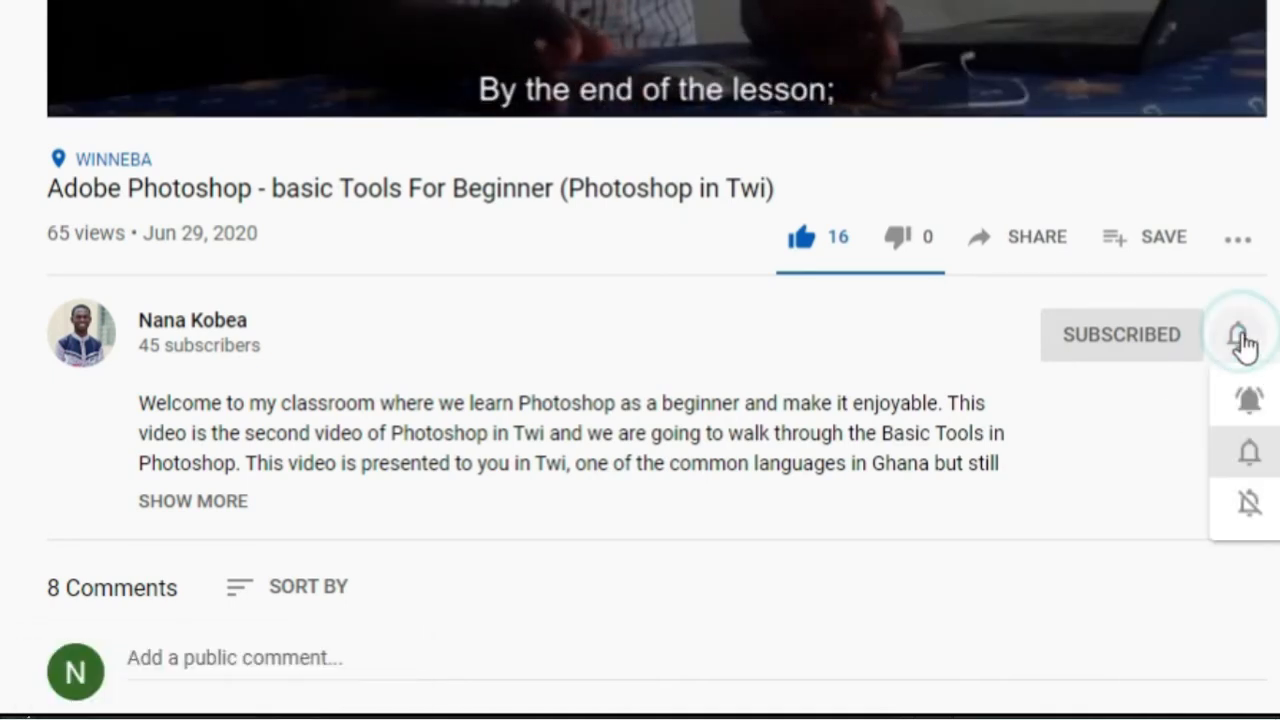
{"action": "left_click", "coordinate": [1255, 399]}
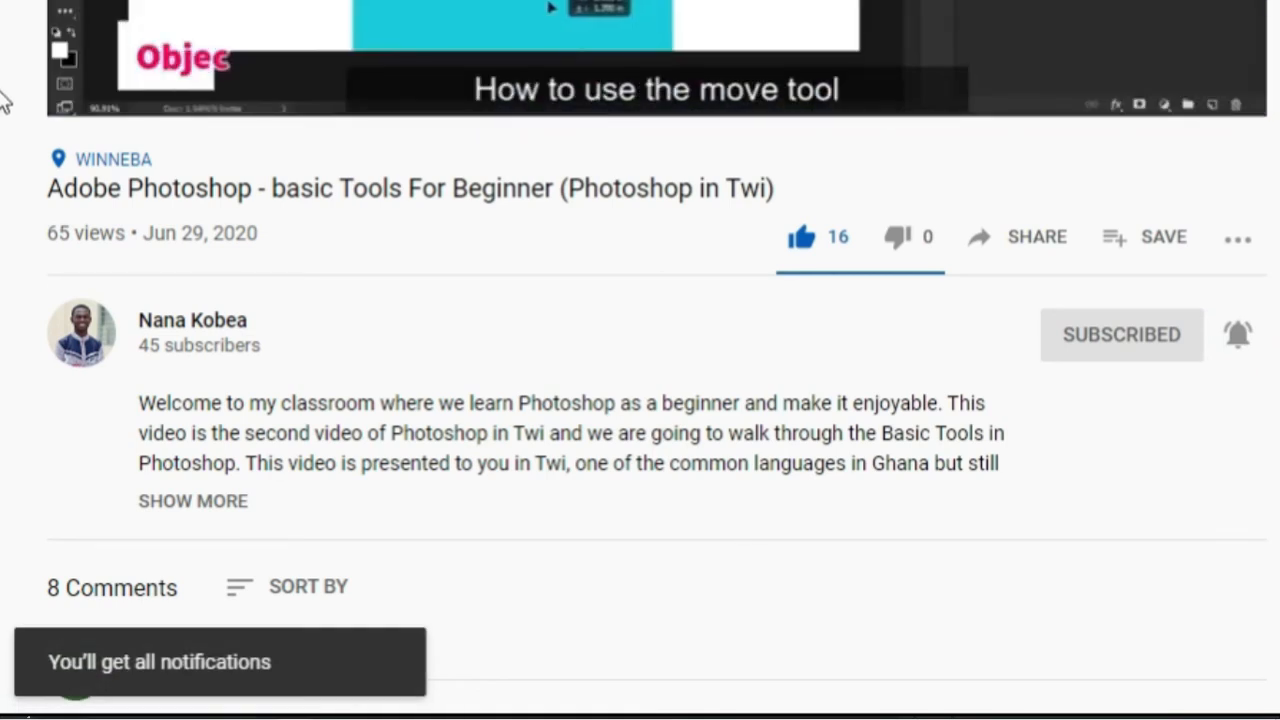
{"action": "scroll", "coordinate": [10, 100], "scroll_direction": "up", "scroll_amount": 3}
{"action": "scroll", "coordinate": [10, 100], "scroll_direction": "up", "scroll_amount": 1}
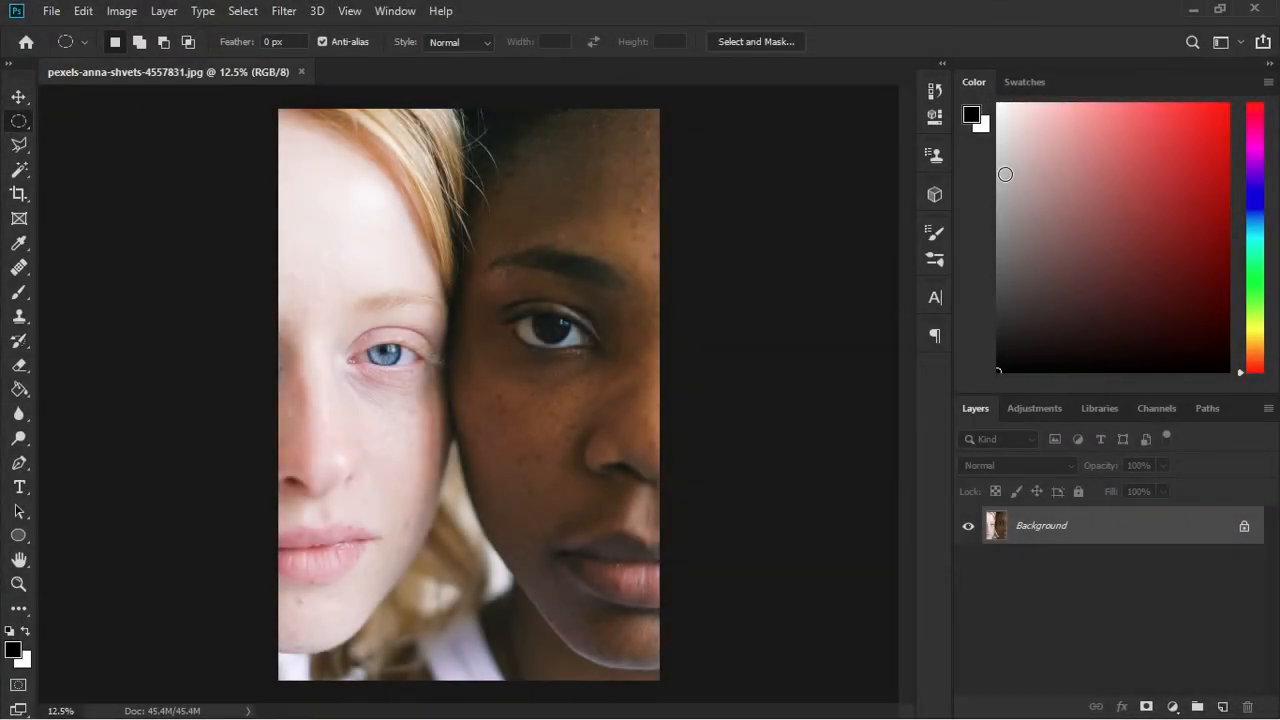
Examine the blue eye and the brown eye in the portrait photo up close
{"action": "left_click", "coordinate": [18, 97]}
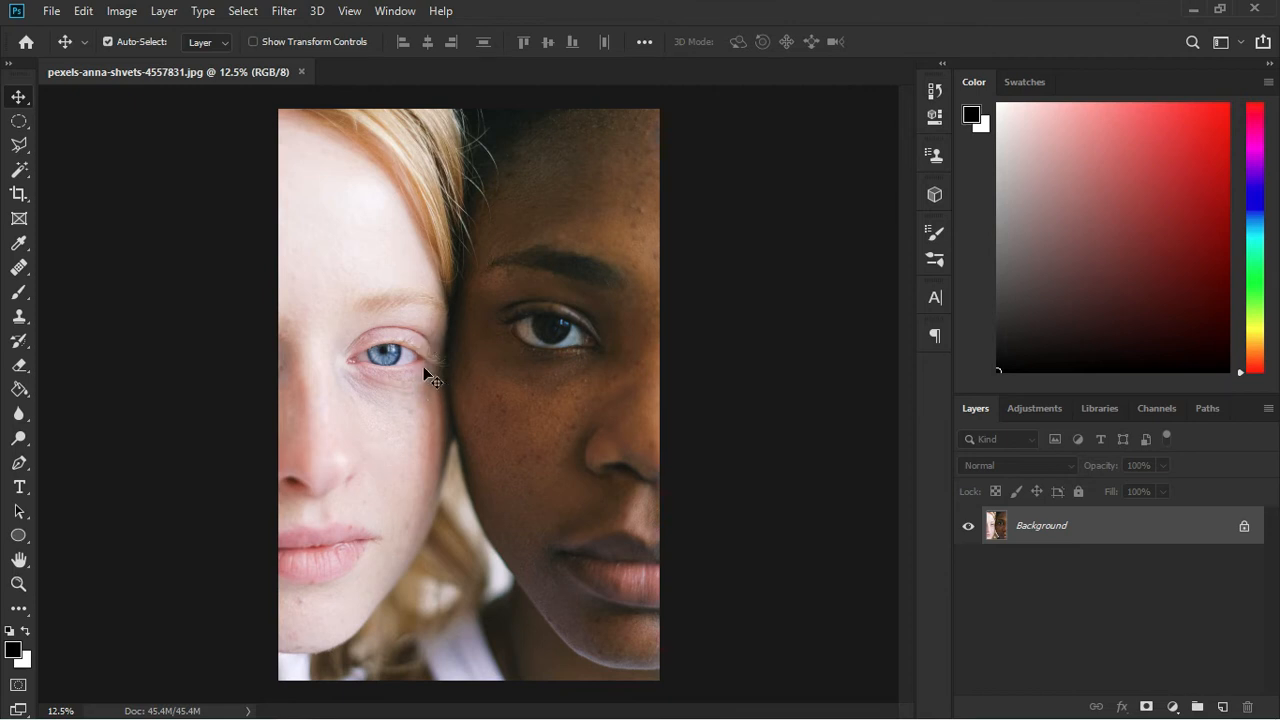
{"action": "scroll", "coordinate": [418, 366], "scroll_direction": "up", "scroll_amount": 3}
{"action": "scroll", "coordinate": [416, 364], "scroll_direction": "up", "scroll_amount": 4}
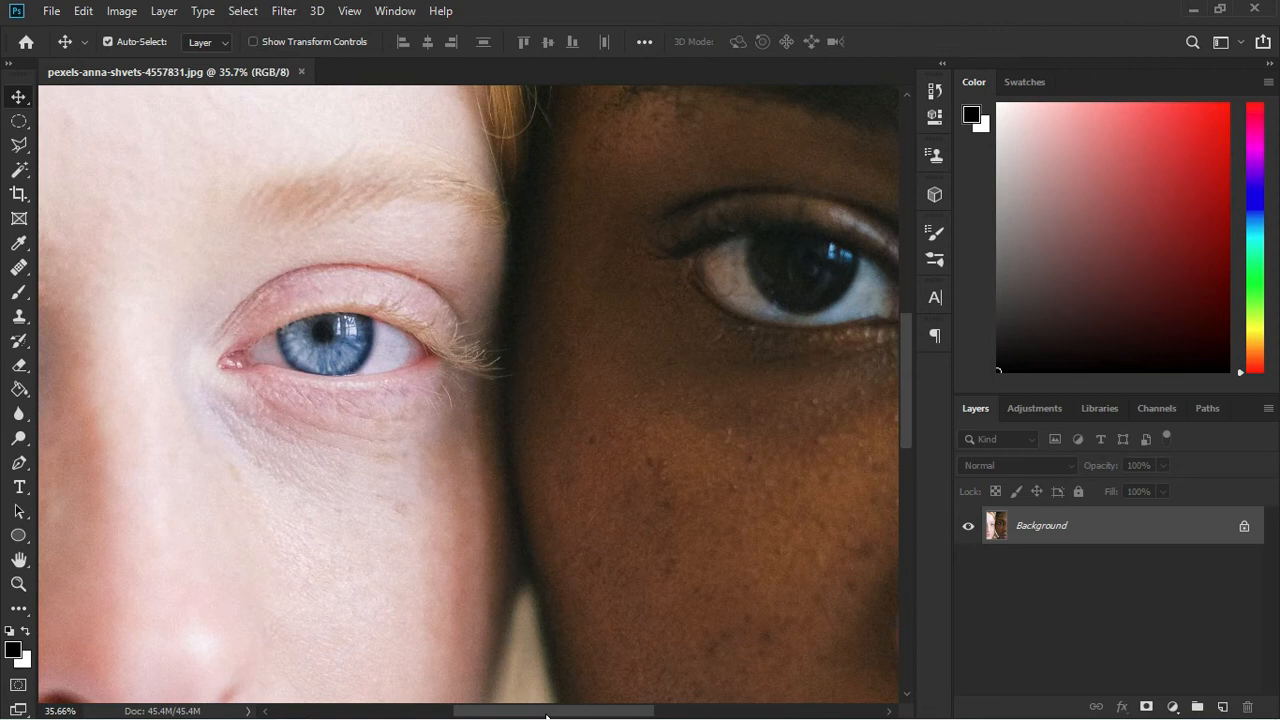
{"action": "left_click_drag", "start_coordinate": [546, 716], "coordinate": [506, 716]}
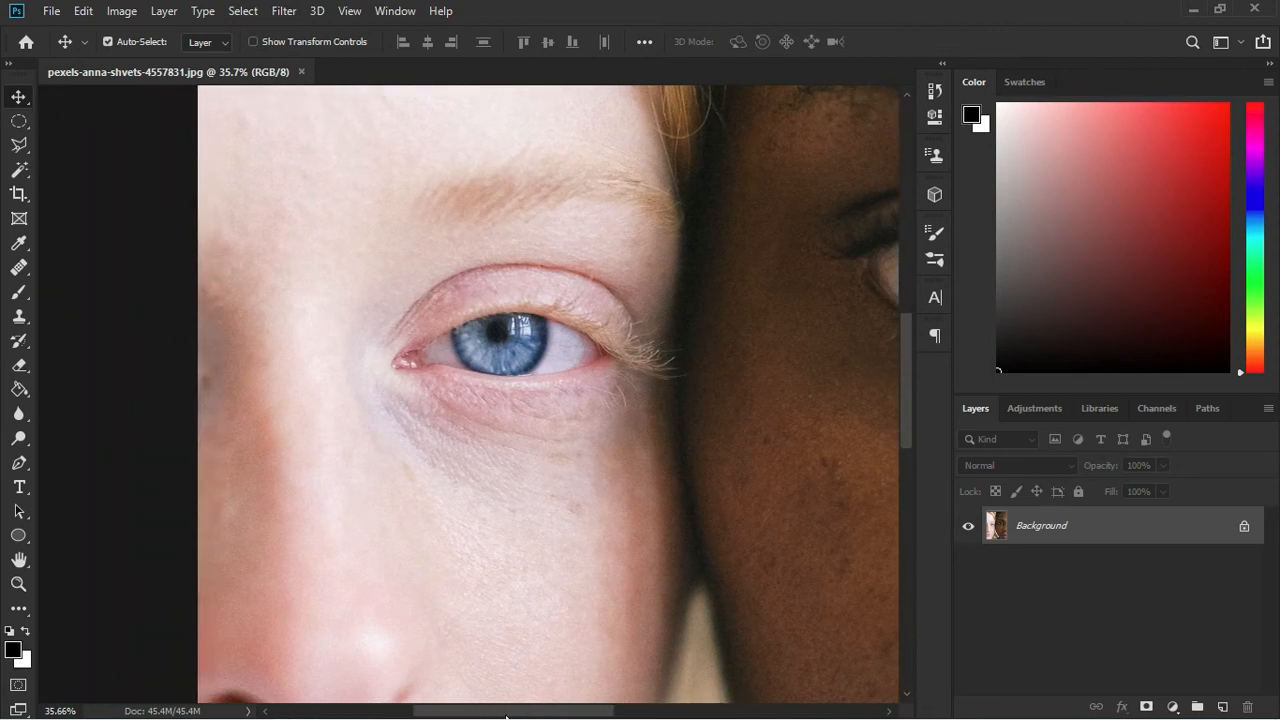
{"action": "scroll", "coordinate": [274, 423], "scroll_direction": "down", "scroll_amount": 2}
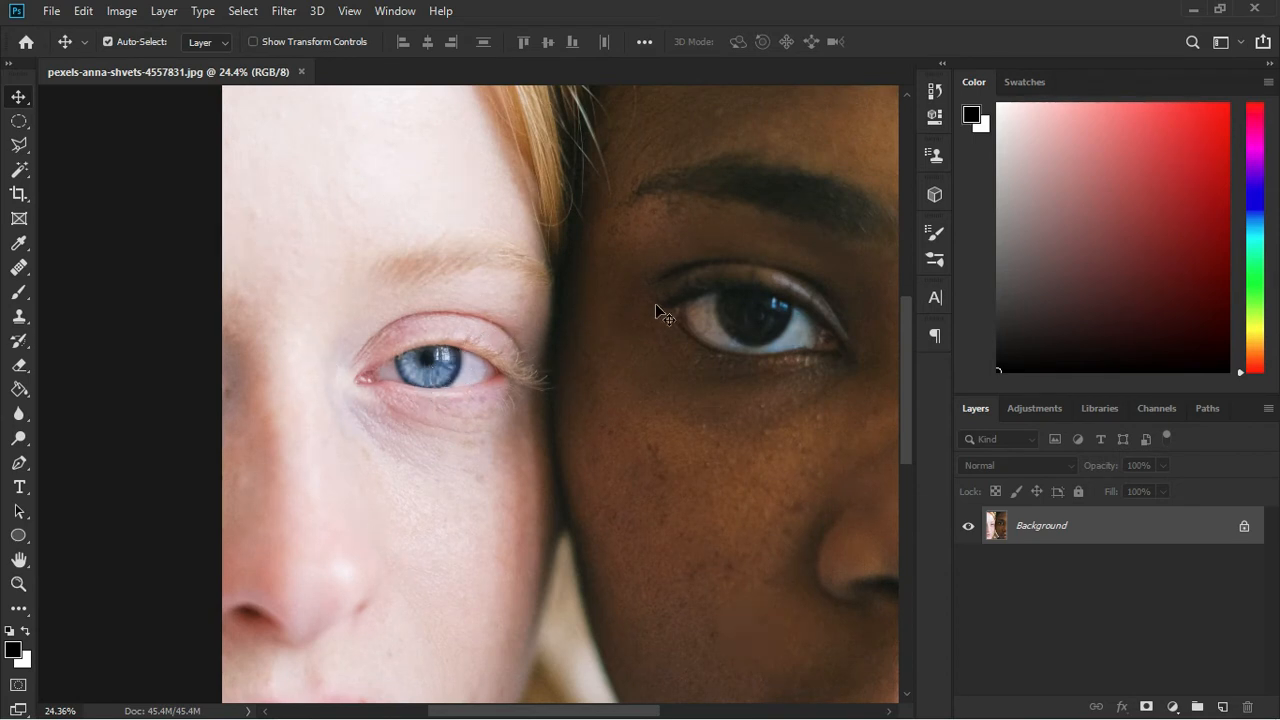
{"action": "left_click", "coordinate": [766, 320]}
{"action": "left_click", "coordinate": [770, 330]}
{"action": "scroll", "coordinate": [450, 366], "scroll_direction": "up", "scroll_amount": 2}
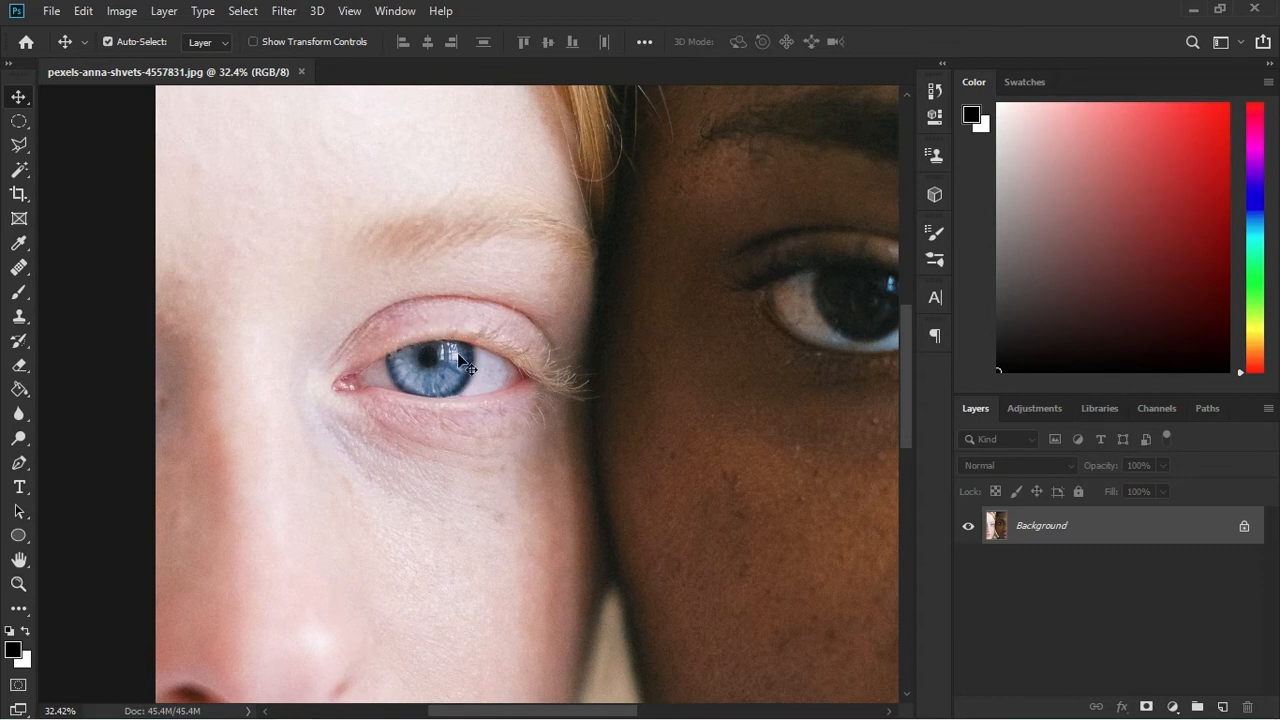
Make a circular selection with the Elliptical Marquee tool that fits around the iris of the blue eye
{"action": "left_click", "coordinate": [20, 120]}
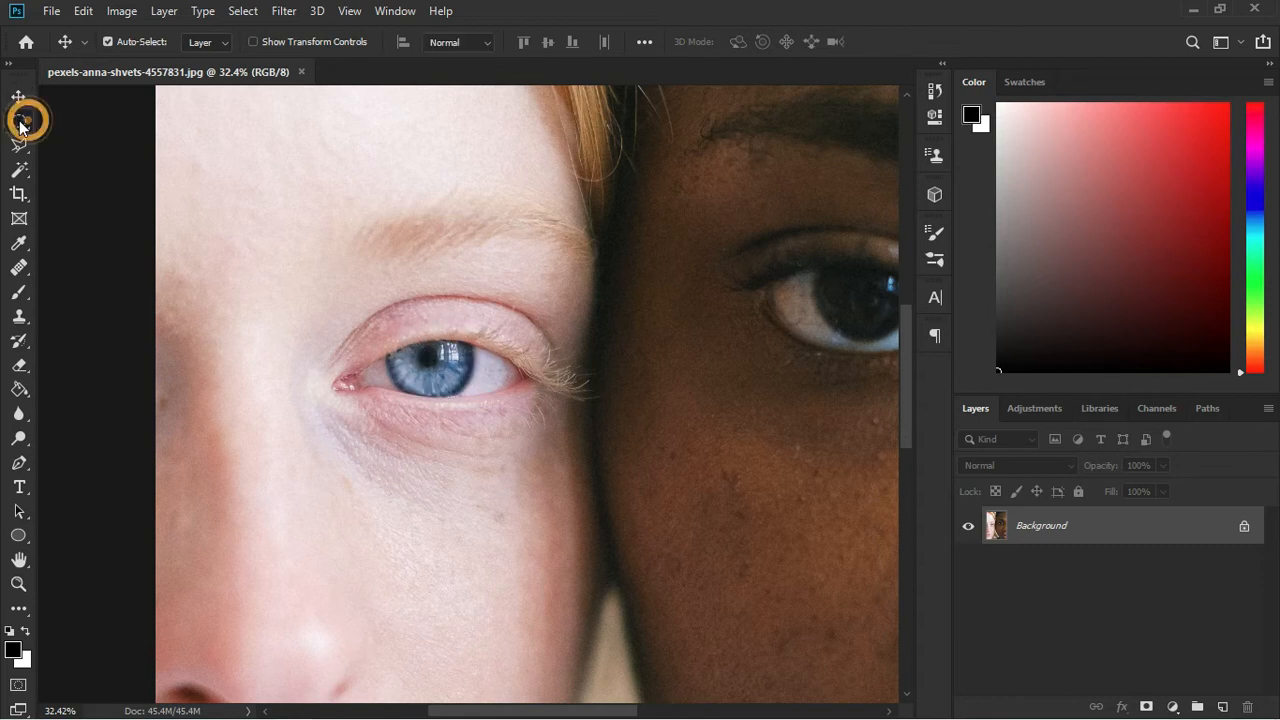
{"action": "scroll", "coordinate": [484, 331], "scroll_direction": "up", "scroll_amount": 2}
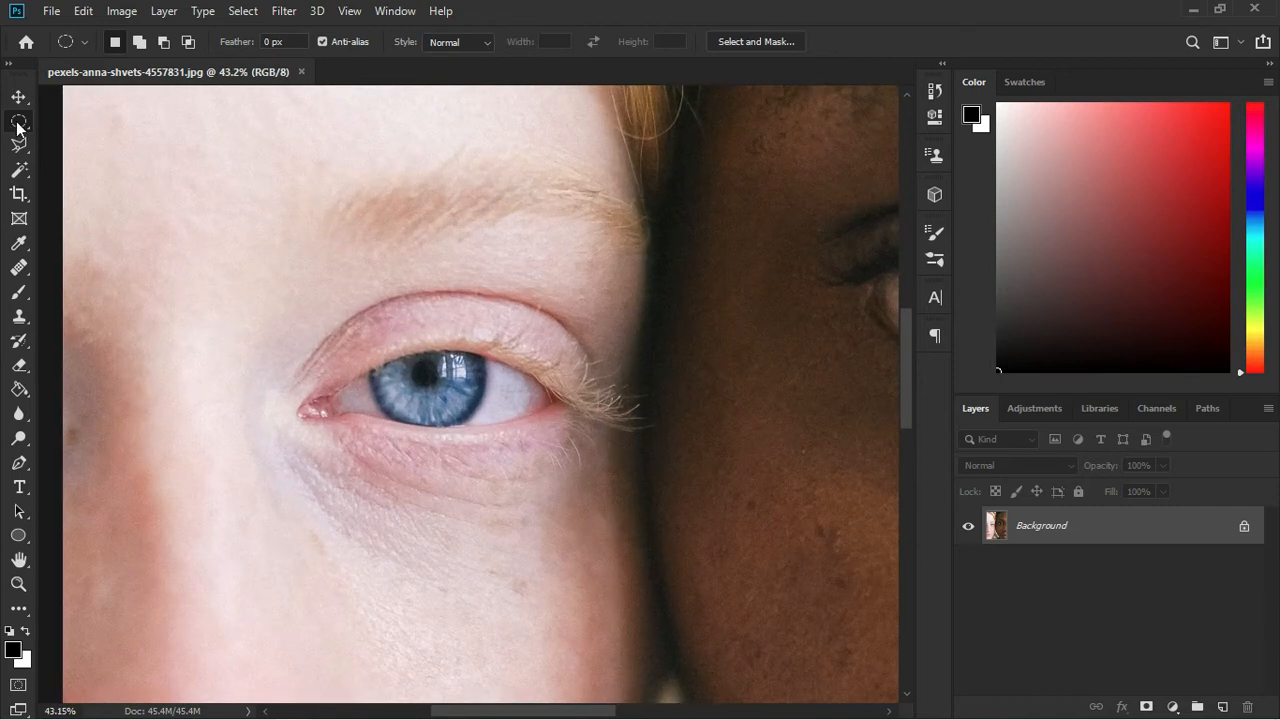
{"action": "left_click_drag", "start_coordinate": [313, 190], "coordinate": [596, 480]}
{"action": "left_click_drag", "start_coordinate": [312, 189], "coordinate": [746, 434]}
{"action": "key", "text": "space"}
{"action": "scroll", "coordinate": [435, 381], "scroll_direction": "up", "scroll_amount": 8, "text": "alt"}
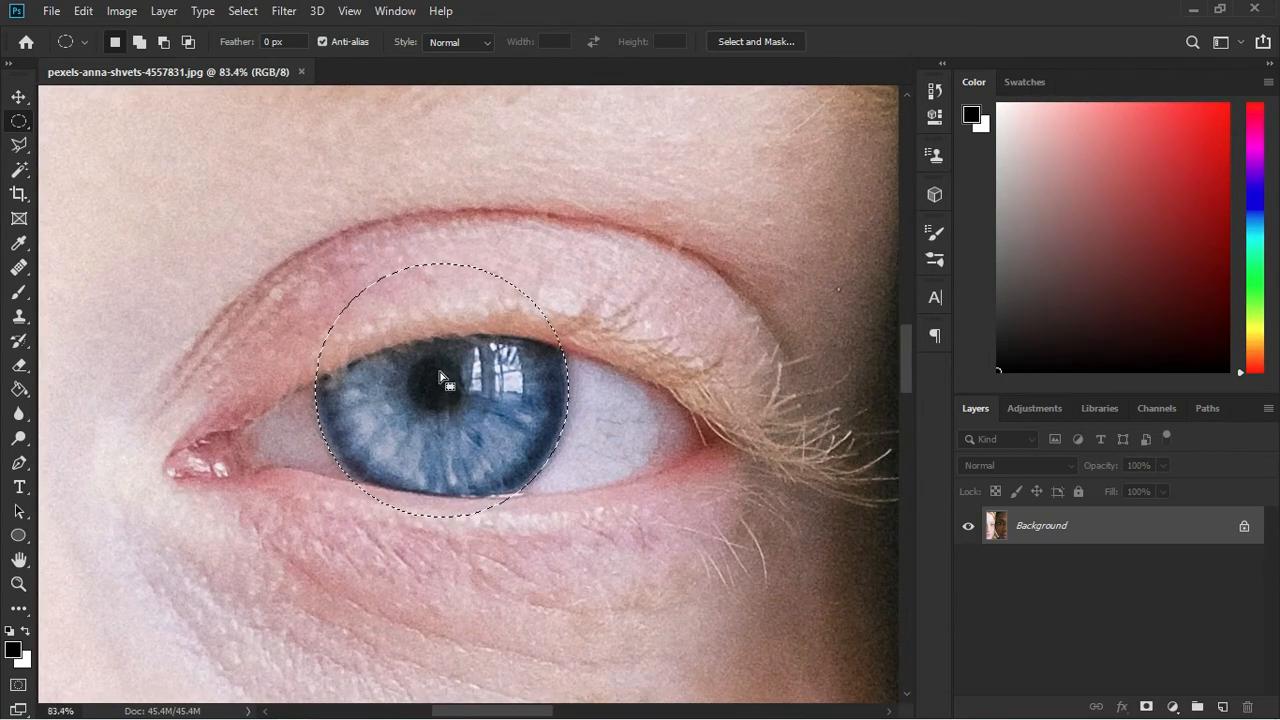
Add a Curves adjustment layer masked to the circular selection around the blue iris
{"action": "scroll", "coordinate": [437, 378], "scroll_direction": "down", "scroll_amount": 3, "text": "alt"}
{"action": "scroll", "coordinate": [407, 343], "scroll_direction": "down", "scroll_amount": 4, "text": "alt"}
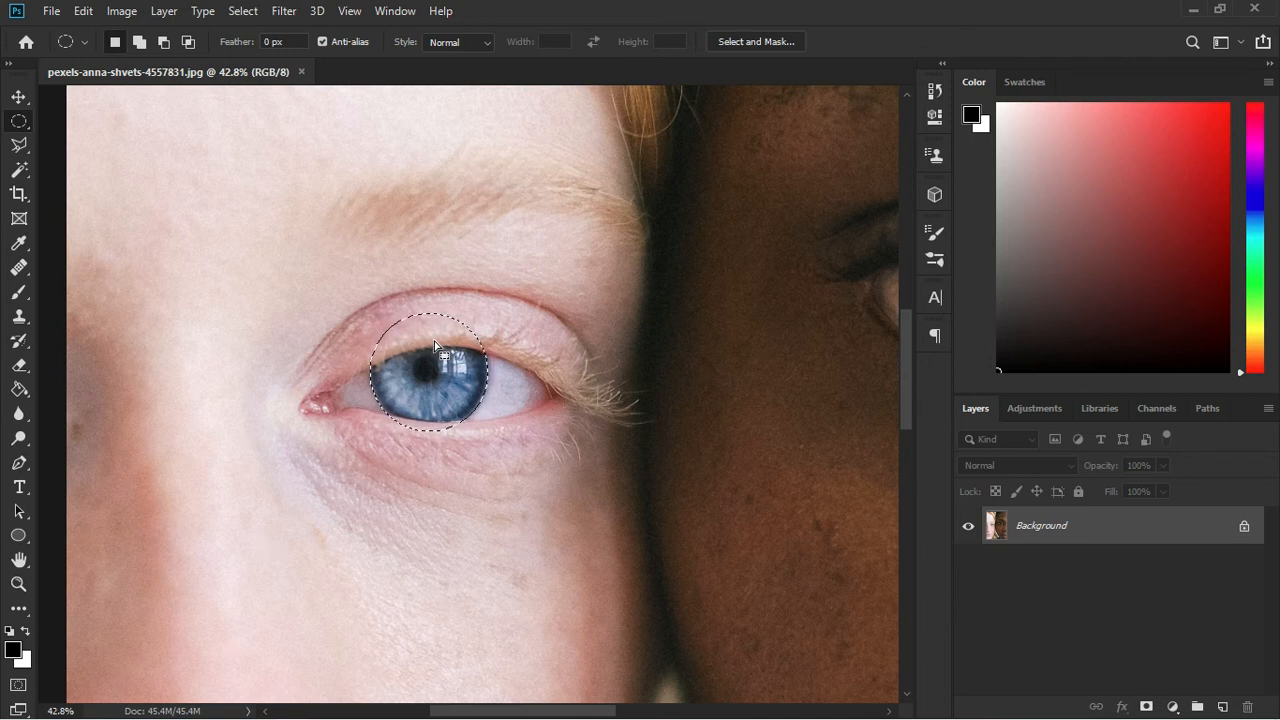
{"action": "left_click", "coordinate": [1172, 707]}
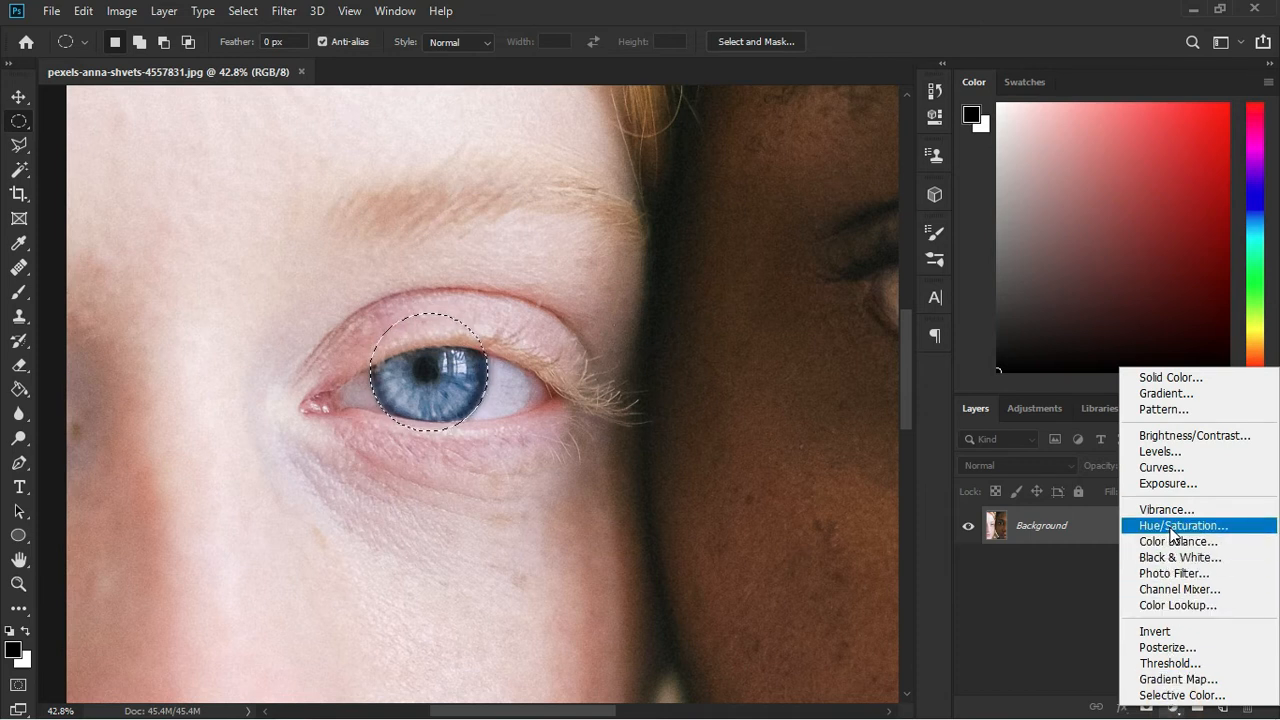
{"action": "left_click", "coordinate": [1163, 467]}
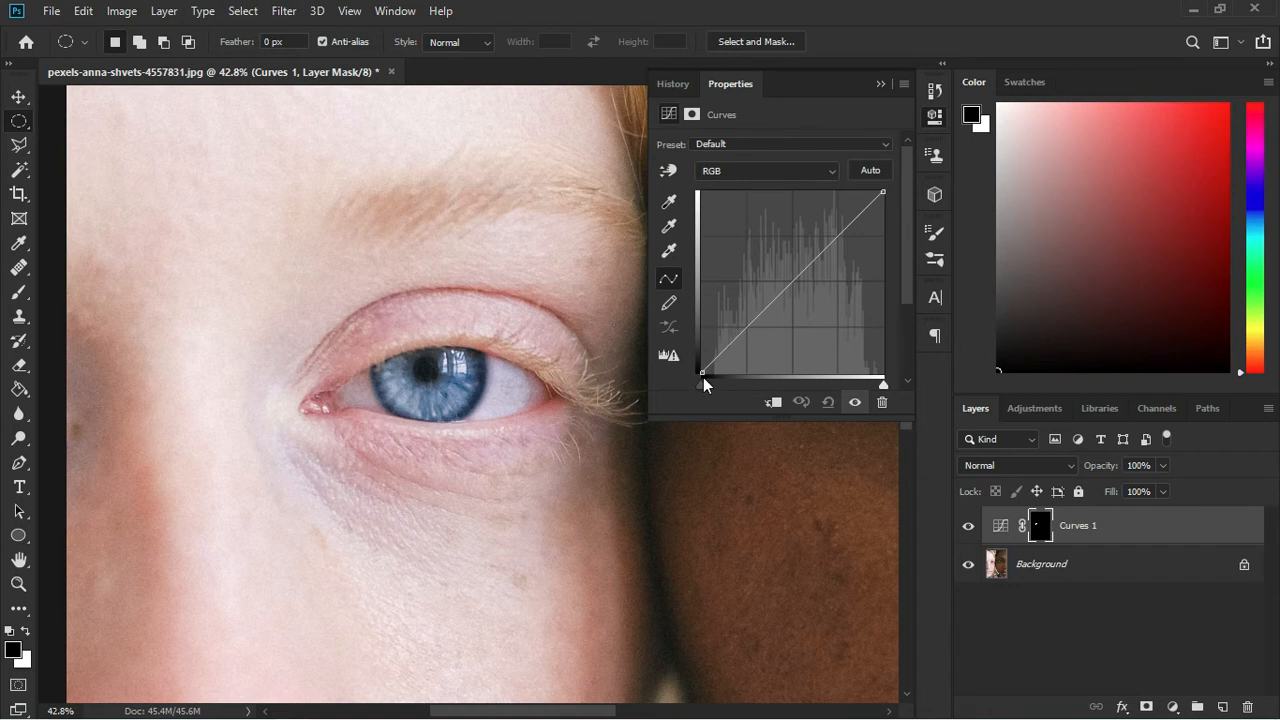
{"action": "left_click_drag", "start_coordinate": [703, 372], "coordinate": [679, 386]}
{"action": "mouse_move", "coordinate": [882, 192]}
{"action": "left_mouse_down"}
{"action": "mouse_move", "coordinate": [812, 180]}
{"action": "mouse_move", "coordinate": [888, 184]}
{"action": "mouse_move", "coordinate": [883, 247]}
{"action": "mouse_move", "coordinate": [885, 185]}
{"action": "left_mouse_up"}
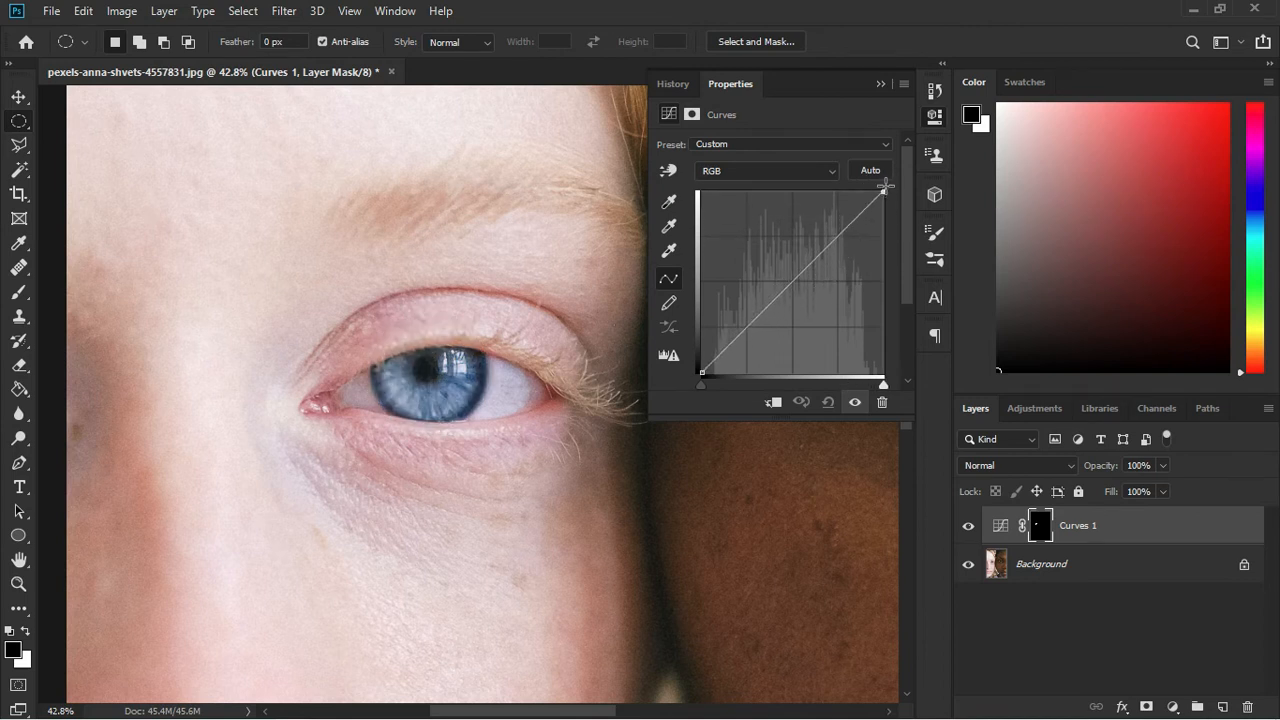
{"action": "left_click", "coordinate": [793, 281]}
{"action": "mouse_move", "coordinate": [793, 281]}
{"action": "left_mouse_down"}
{"action": "mouse_move", "coordinate": [780, 266]}
{"action": "mouse_move", "coordinate": [794, 282]}
{"action": "left_mouse_up"}
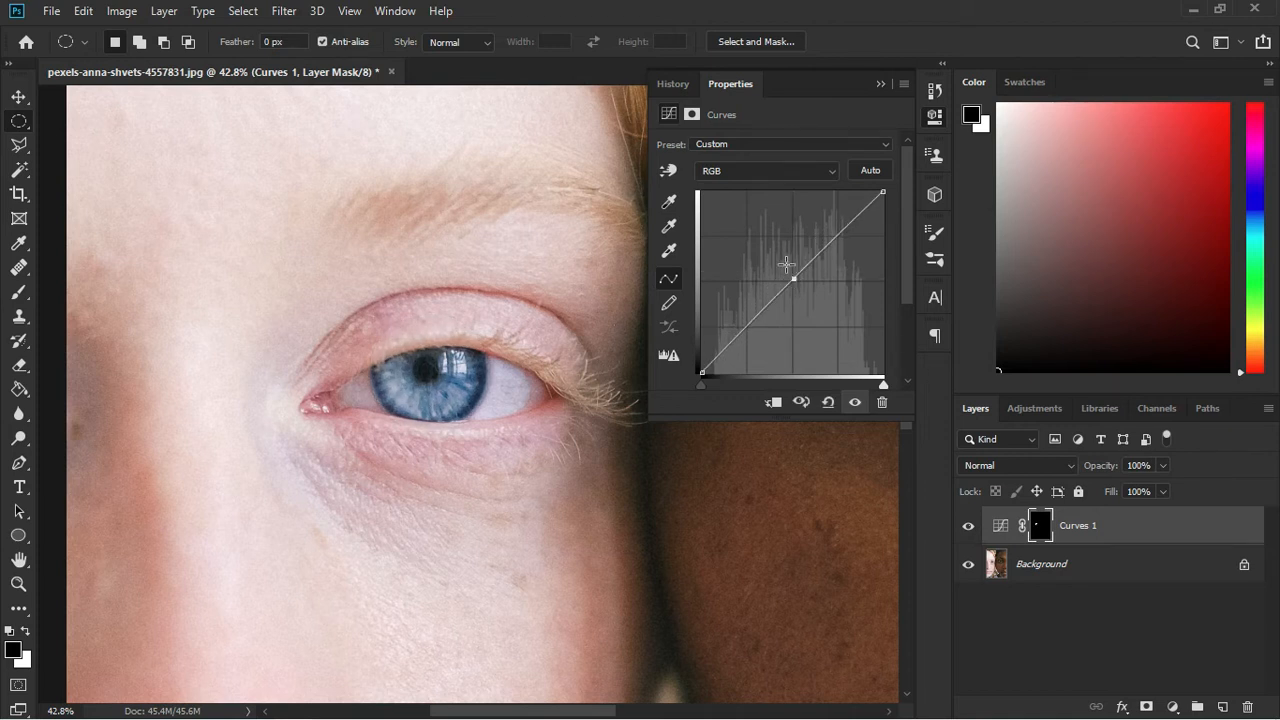
{"action": "key", "text": "Delete"}
Move the RGB curve's white point and black point slightly inward to brighten and add contrast to the iris
{"action": "left_click_drag", "start_coordinate": [883, 190], "coordinate": [854, 190]}
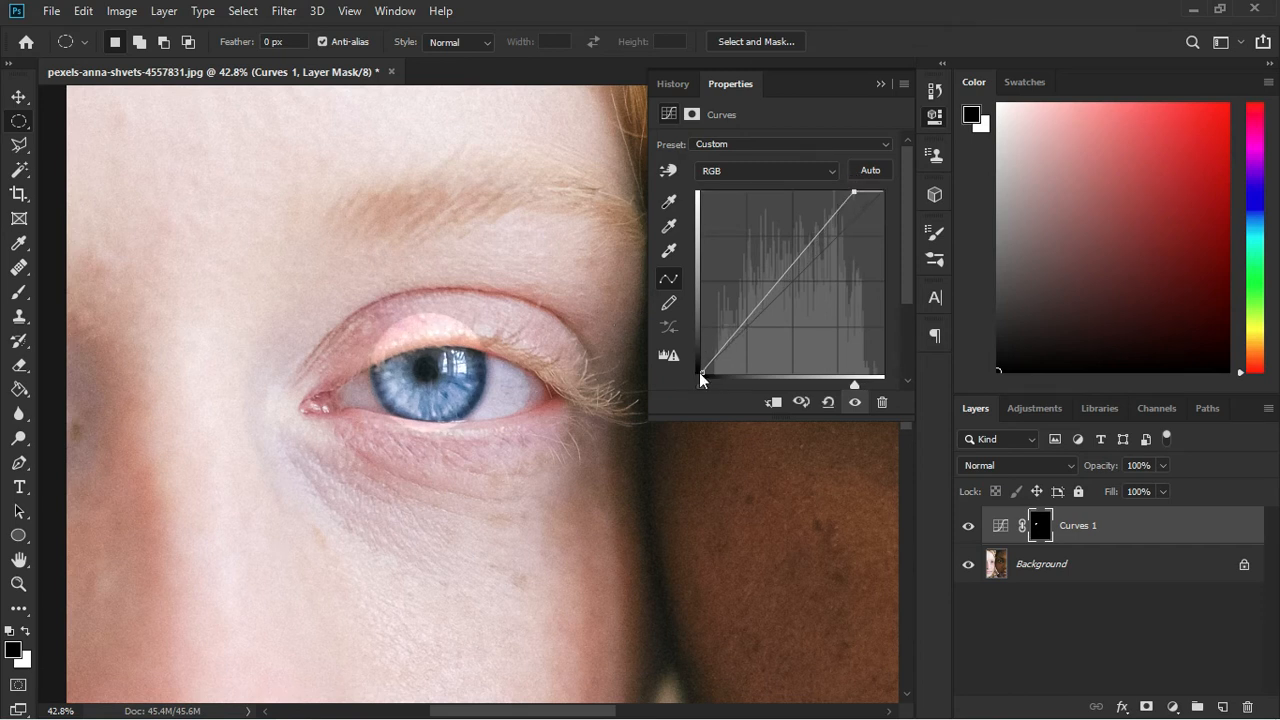
{"action": "left_click_drag", "start_coordinate": [701, 371], "coordinate": [712, 371]}
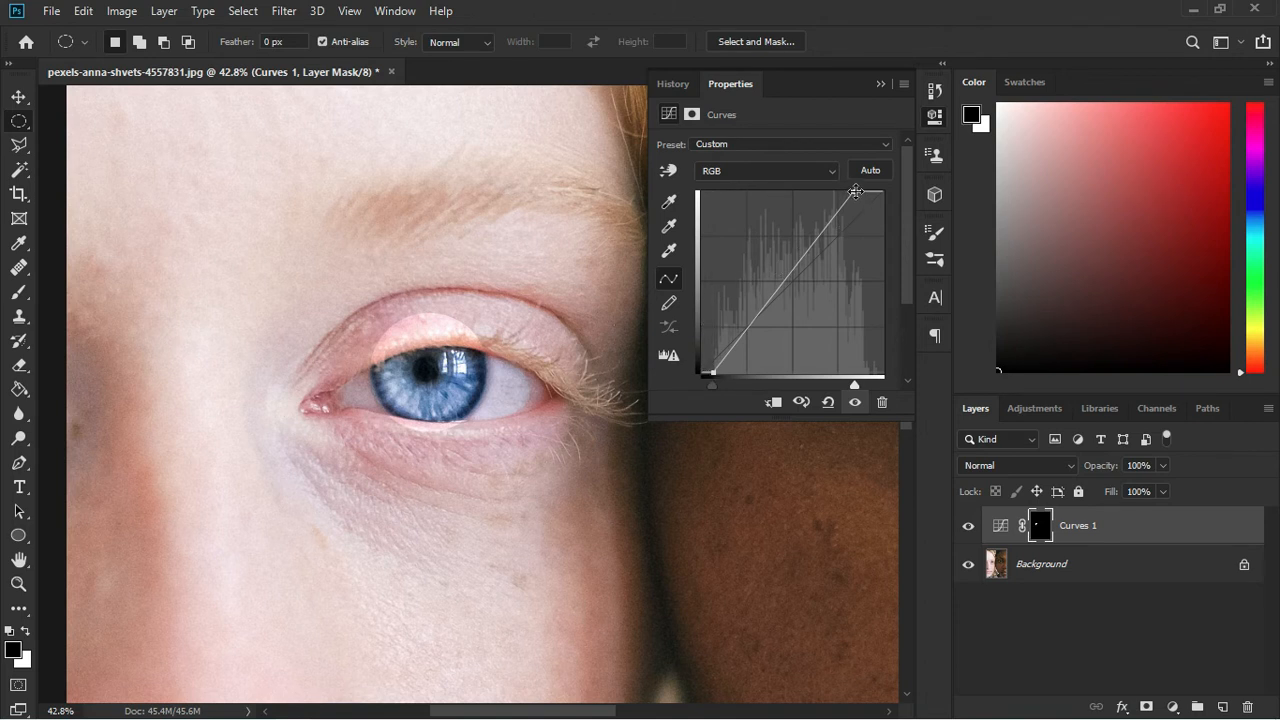
{"action": "left_click_drag", "start_coordinate": [856, 191], "coordinate": [855, 191]}
{"action": "left_click", "coordinate": [876, 85]}
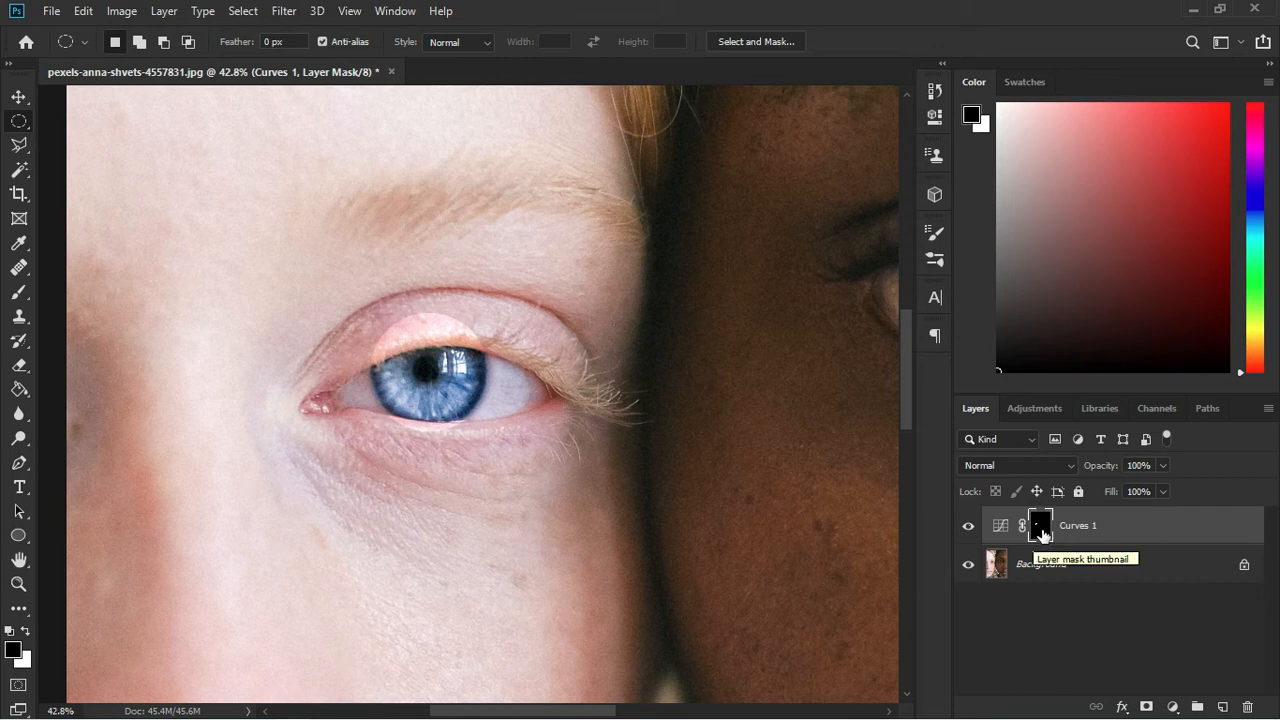
Inspect the edges of the brightened circle and compare the eye with and without the Curves layer
{"action": "scroll", "coordinate": [473, 332], "scroll_direction": "up", "scroll_amount": 1}
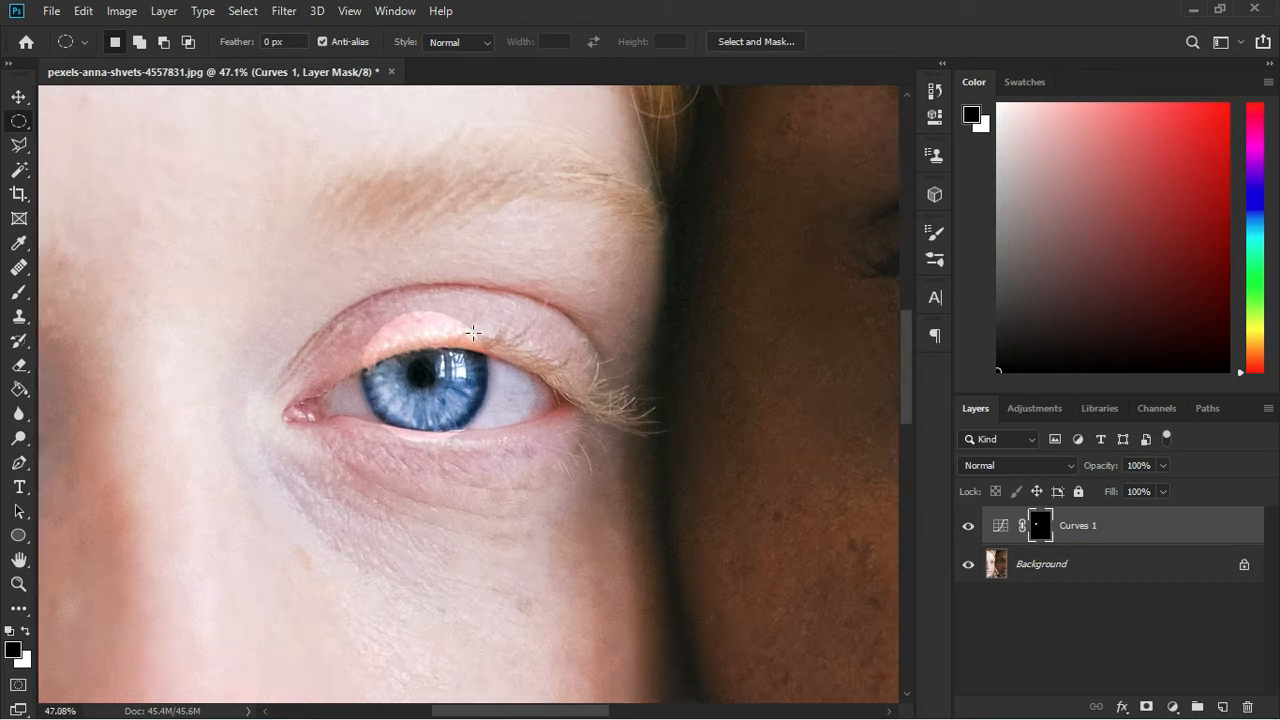
{"action": "scroll", "coordinate": [473, 332], "scroll_direction": "up", "scroll_amount": 2}
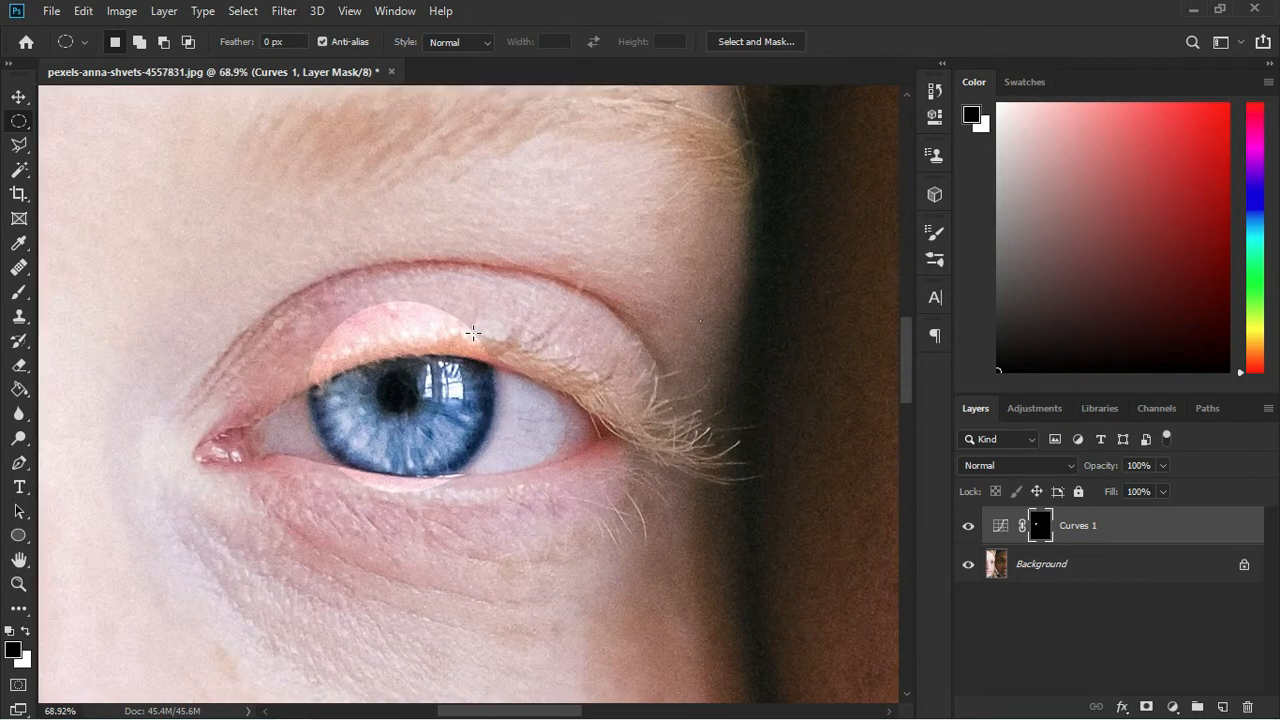
{"action": "scroll", "coordinate": [455, 333], "scroll_direction": "up", "scroll_amount": 1}
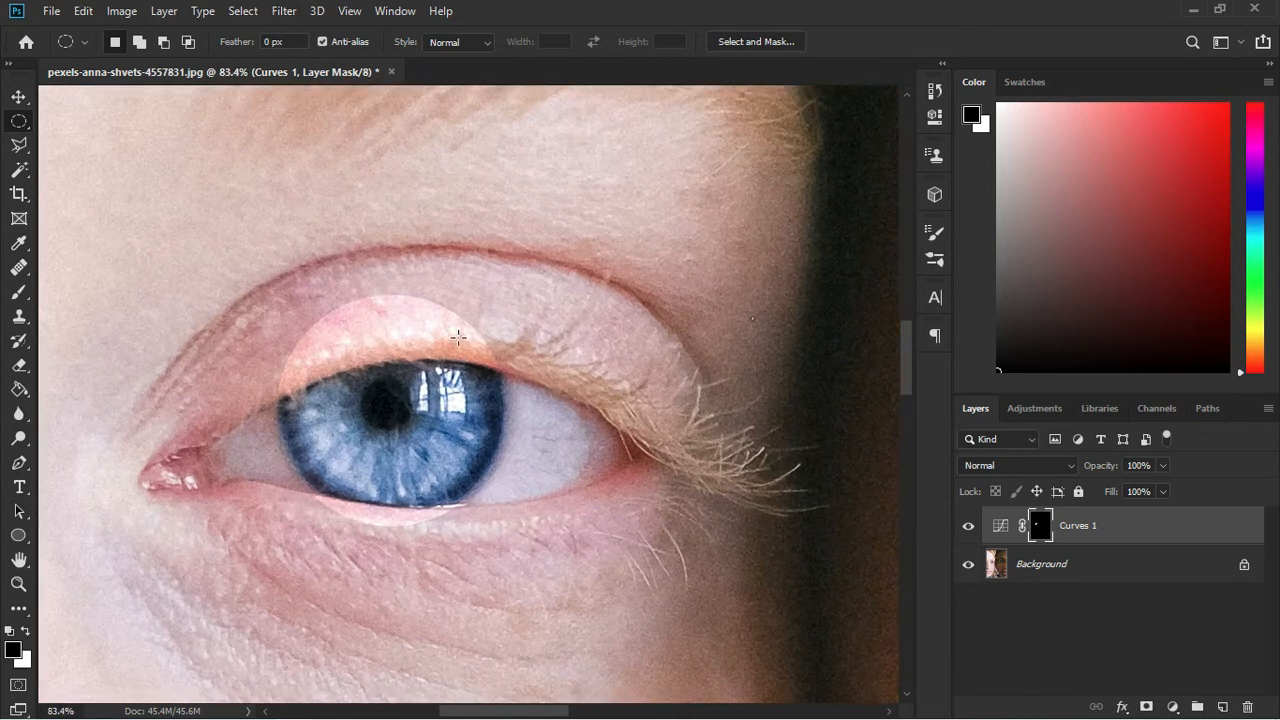
{"action": "scroll", "coordinate": [458, 337], "scroll_direction": "down", "scroll_amount": 14}
{"action": "scroll", "coordinate": [458, 337], "scroll_direction": "up", "scroll_amount": 7}
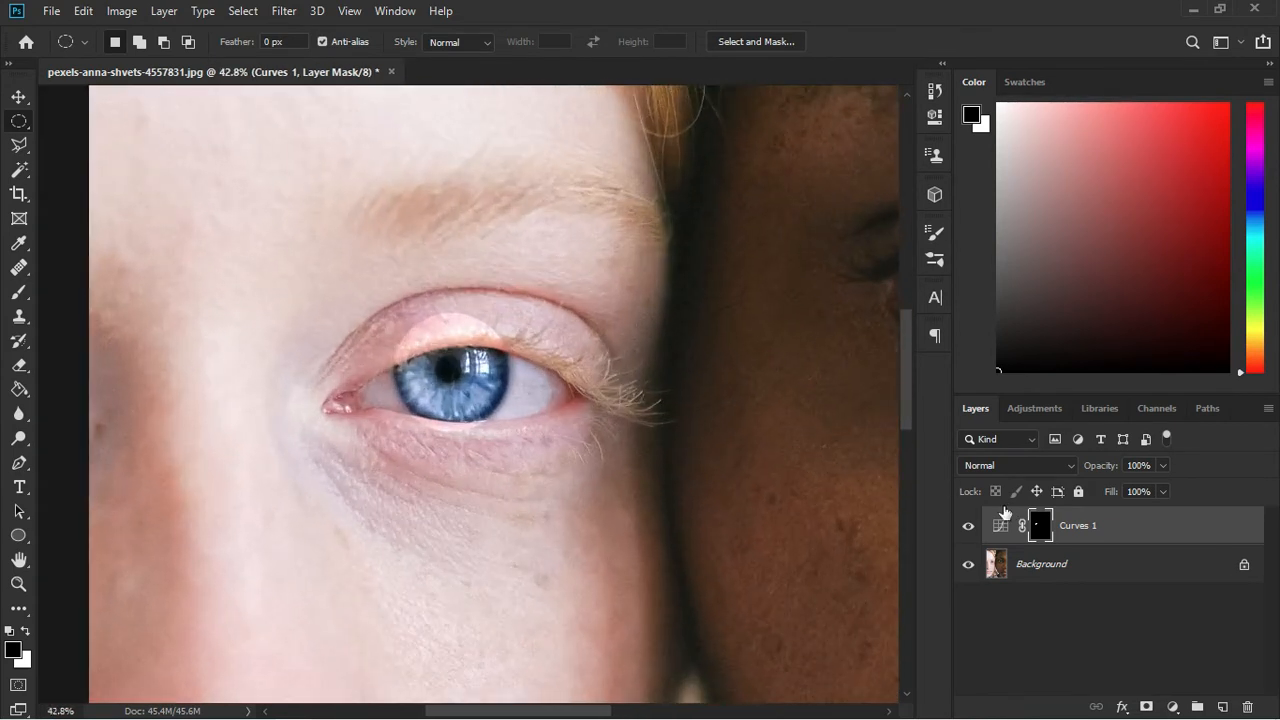
{"action": "left_click", "coordinate": [967, 528]}
{"action": "left_click", "coordinate": [967, 528]}
Activate the Brush tool with black (000000) as the foreground color for painting on the Curves layer mask
{"action": "scroll", "coordinate": [470, 350], "scroll_direction": "up", "scroll_amount": 2}
{"action": "scroll", "coordinate": [470, 350], "scroll_direction": "up", "scroll_amount": 1}
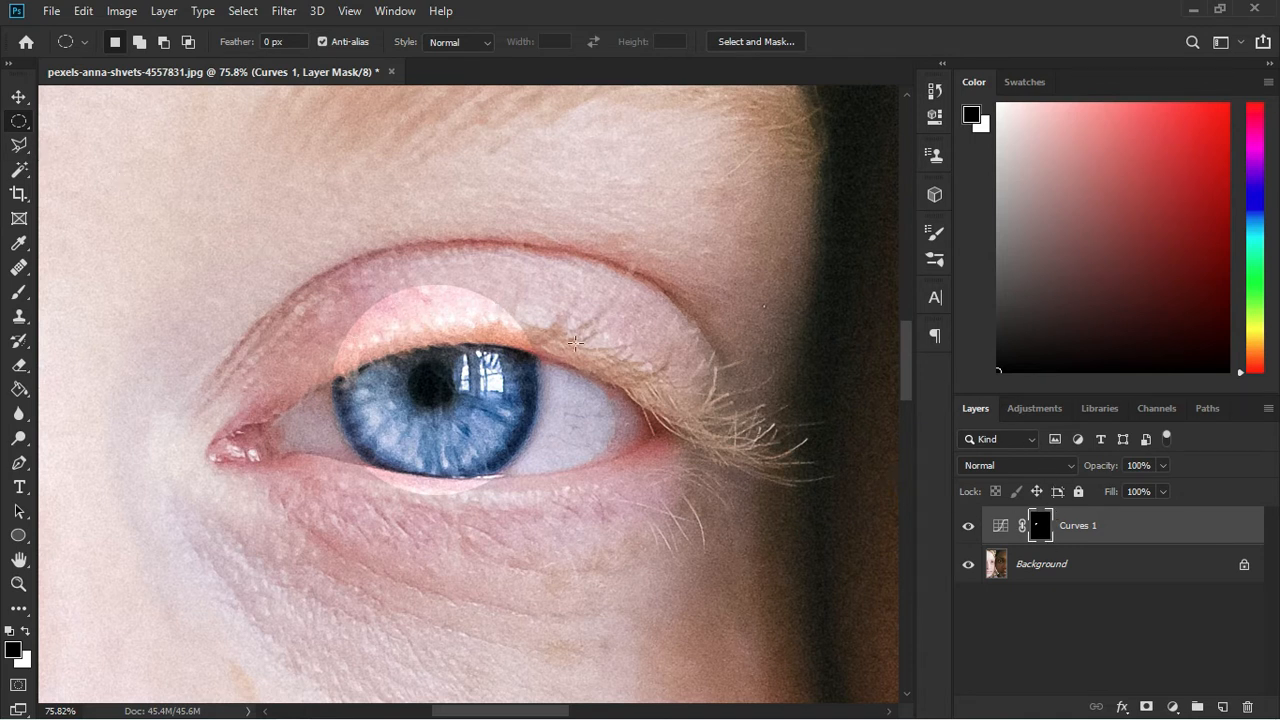
{"action": "left_click", "coordinate": [20, 298]}
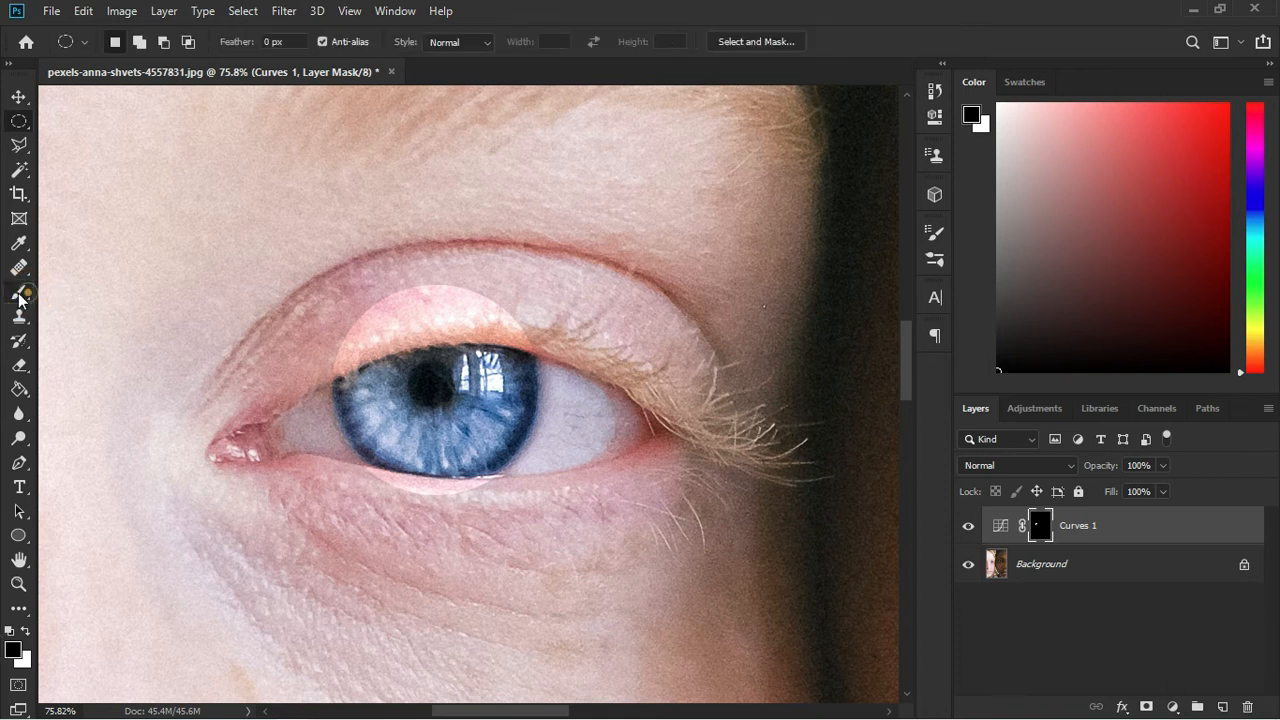
{"action": "left_click", "coordinate": [20, 298]}
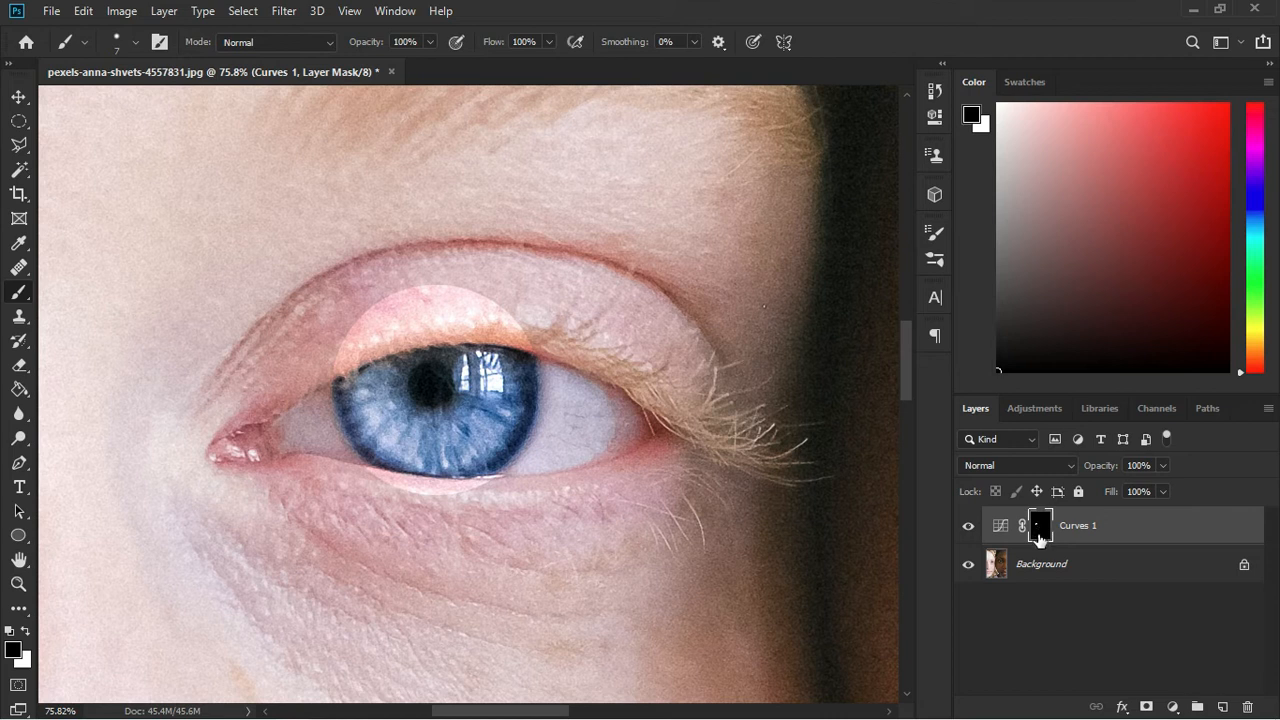
{"action": "left_click", "coordinate": [13, 651]}
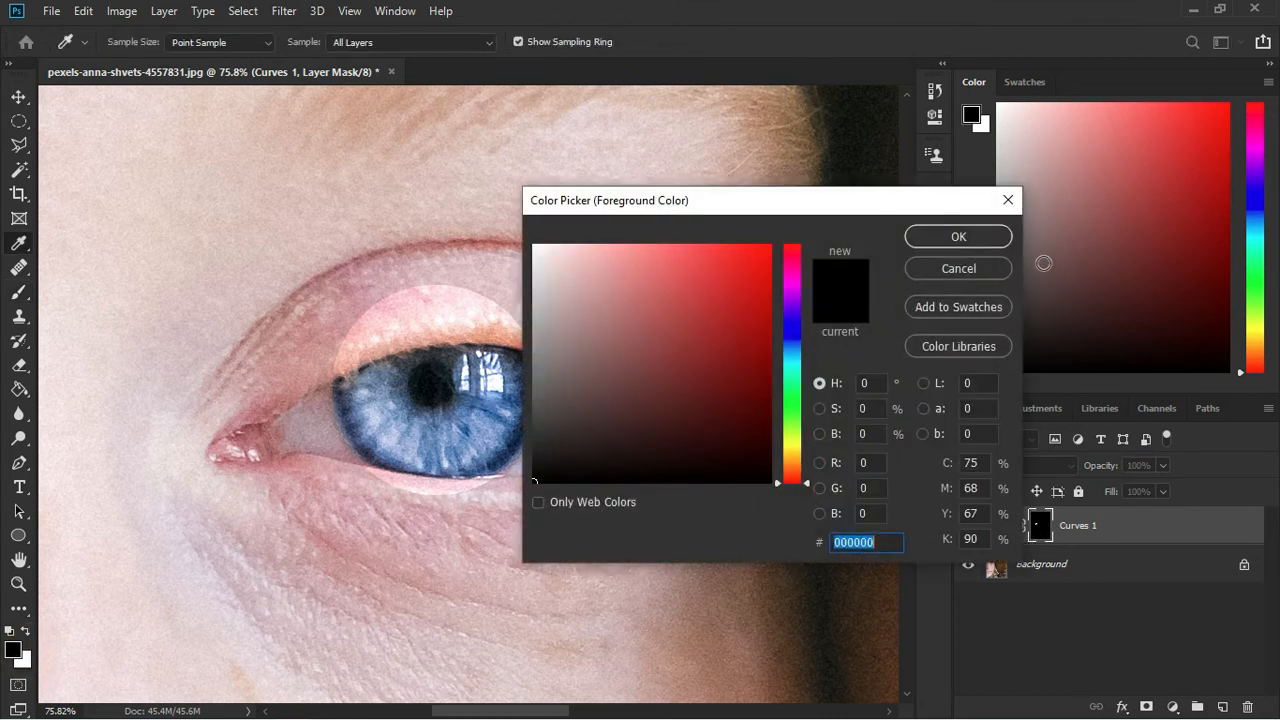
{"action": "left_click", "coordinate": [965, 234]}
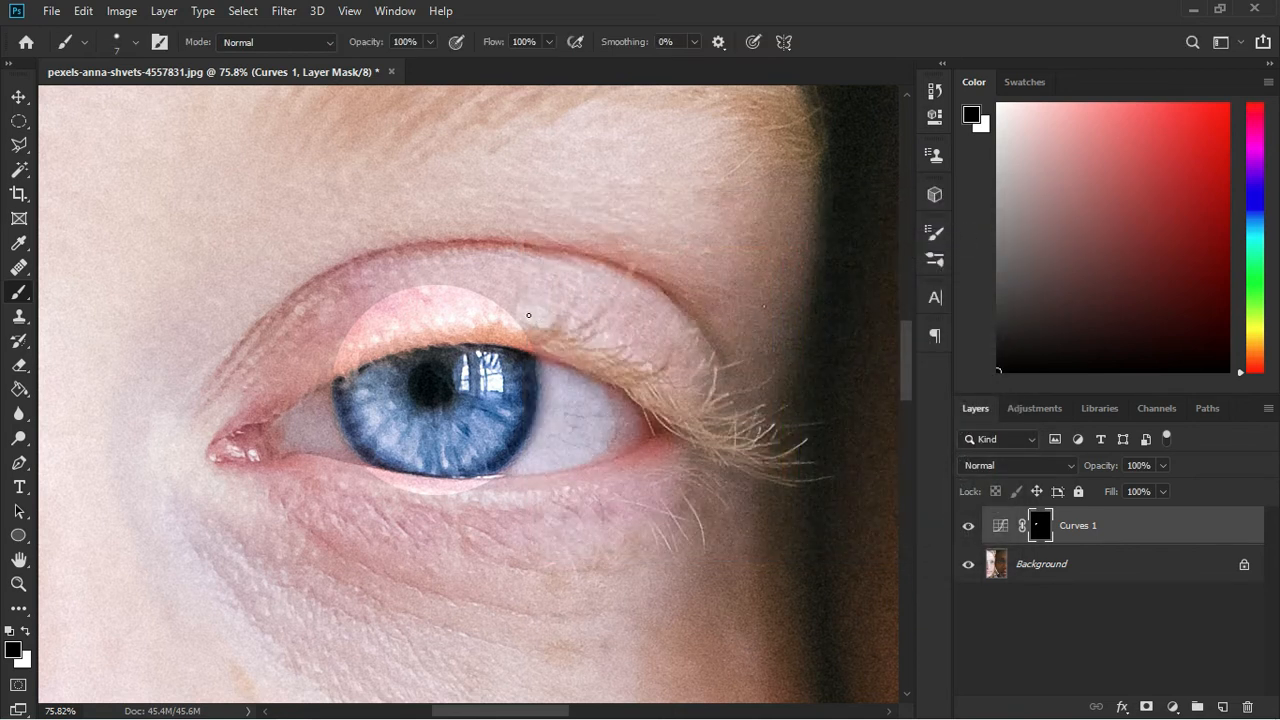
Set the brush size to 125 px
{"action": "key", "text": "bracketright"}
{"action": "key", "text": "bracketright"}
{"action": "key", "text": "bracketright"}
{"action": "key", "text": "bracketright"}
{"action": "key", "text": "bracketright"}
{"action": "key", "text": "bracketright"}
{"action": "key", "text": "bracketright"}
{"action": "key", "text": "bracketright"}
{"action": "key", "text": "bracketright"}
{"action": "key", "text": "bracketright"}
{"action": "key", "text": "bracketright"}
{"action": "key", "text": "bracketright"}
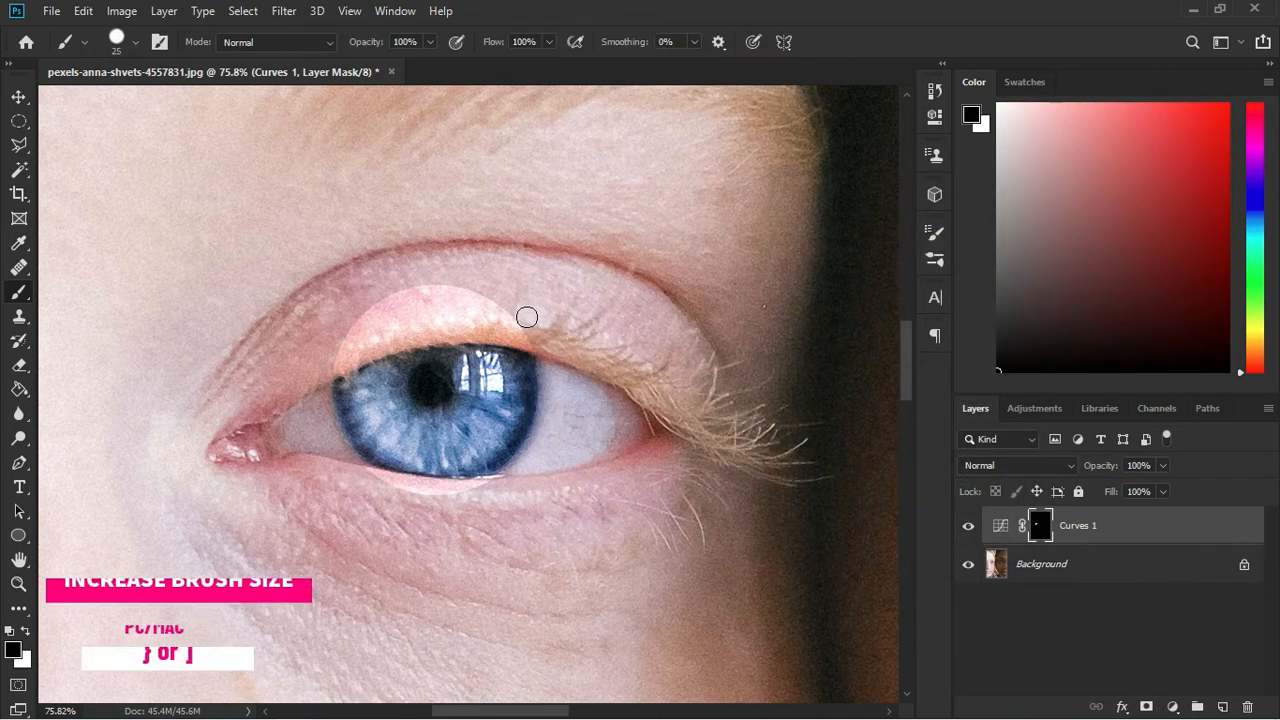
{"action": "key", "text": "bracketright"}
{"action": "key", "text": "bracketright"}
{"action": "key", "text": "bracketright"}
{"action": "key", "text": "bracketright"}
{"action": "key", "text": "bracketright"}
{"action": "key", "text": "bracketright"}
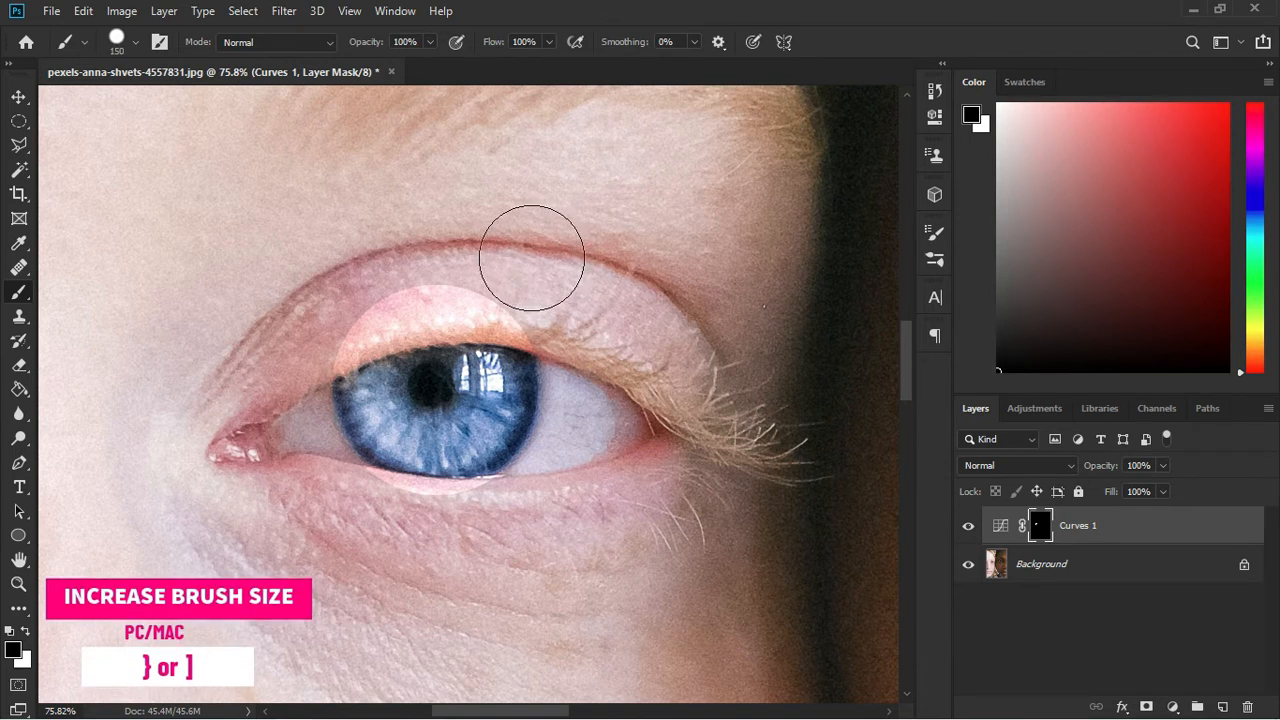
{"action": "key", "text": "bracketleft"}
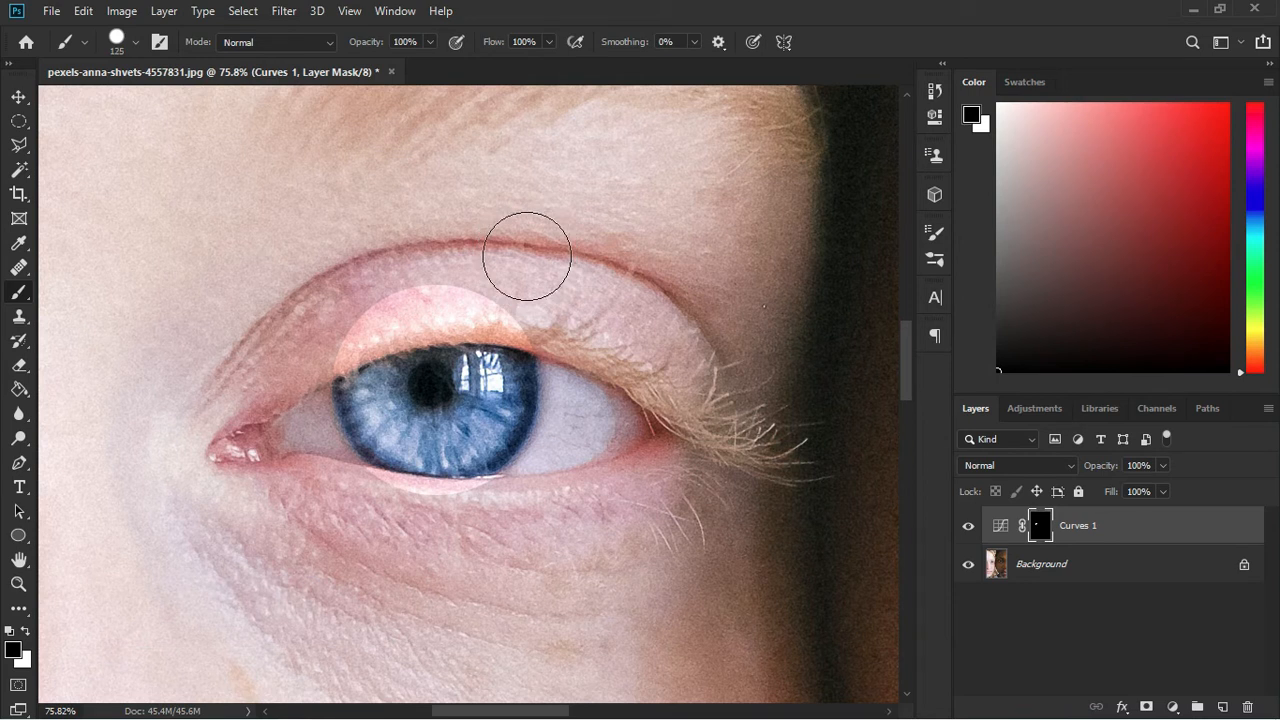
Choose the Soft Round preset from General Brushes for painting on the Curves layer mask
{"action": "right_click", "coordinate": [527, 256]}
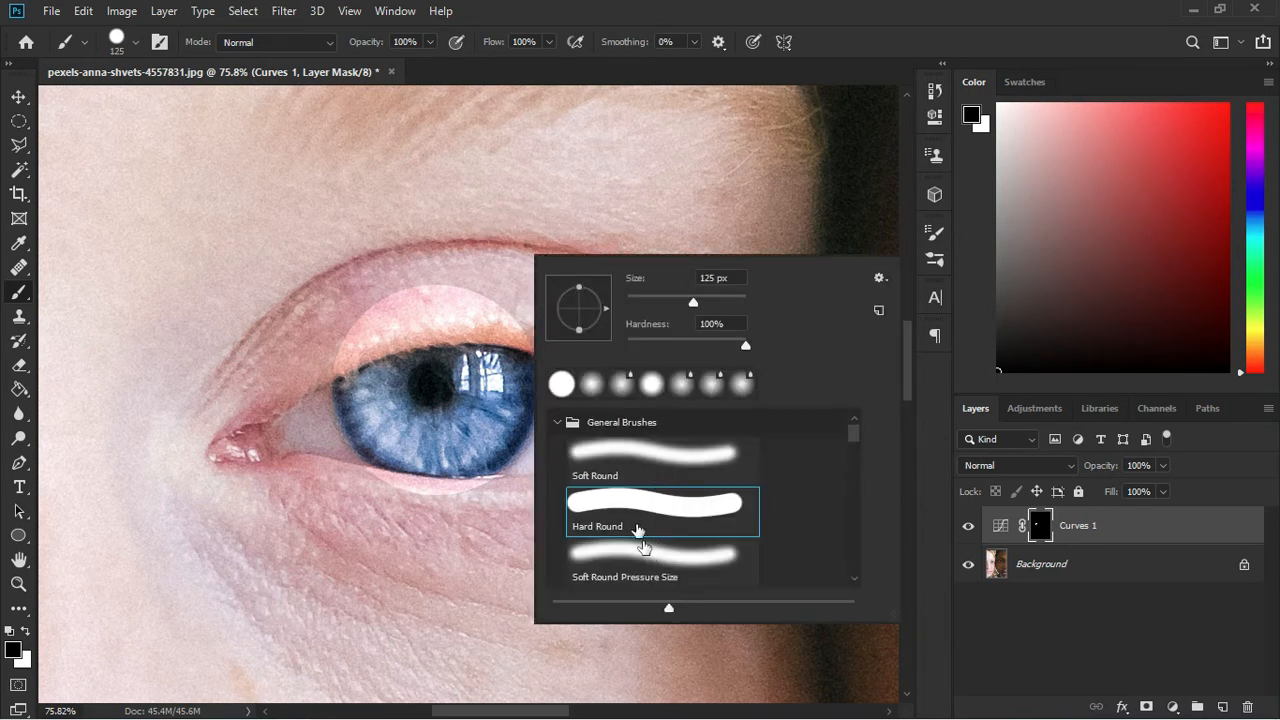
{"action": "scroll", "coordinate": [630, 480], "scroll_direction": "down", "scroll_amount": 8}
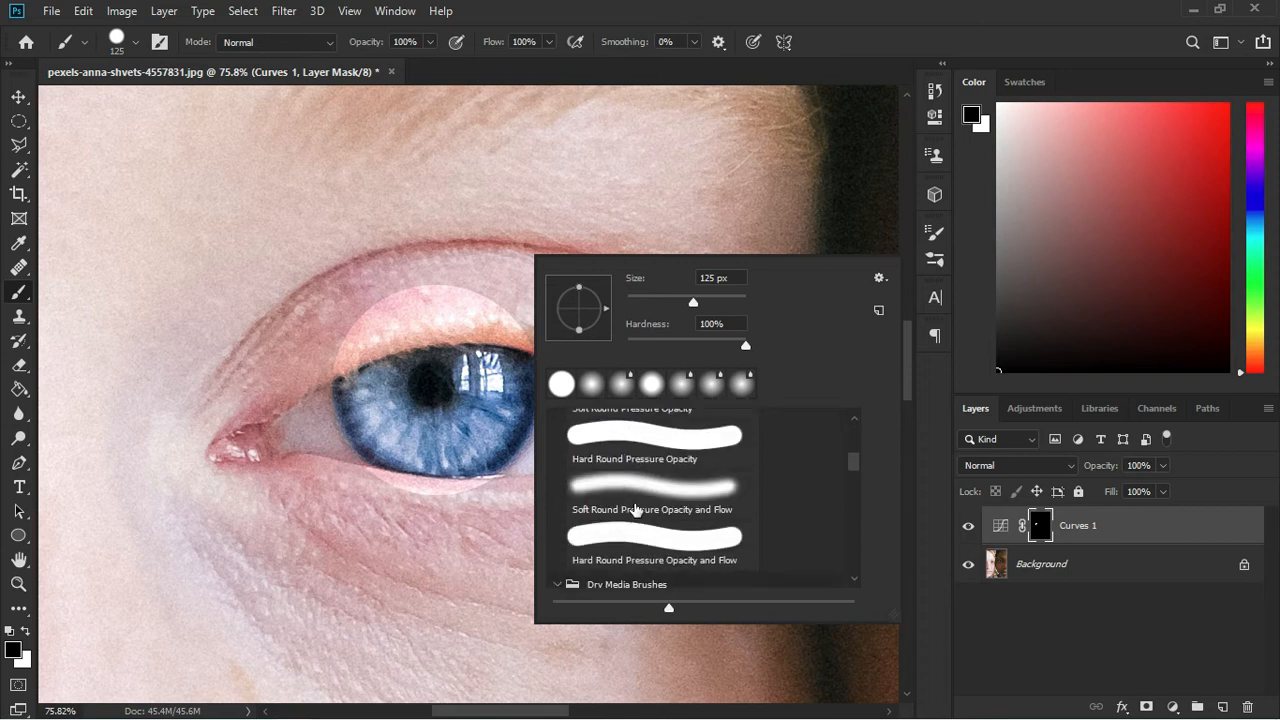
{"action": "scroll", "coordinate": [645, 530], "scroll_direction": "up", "scroll_amount": 8}
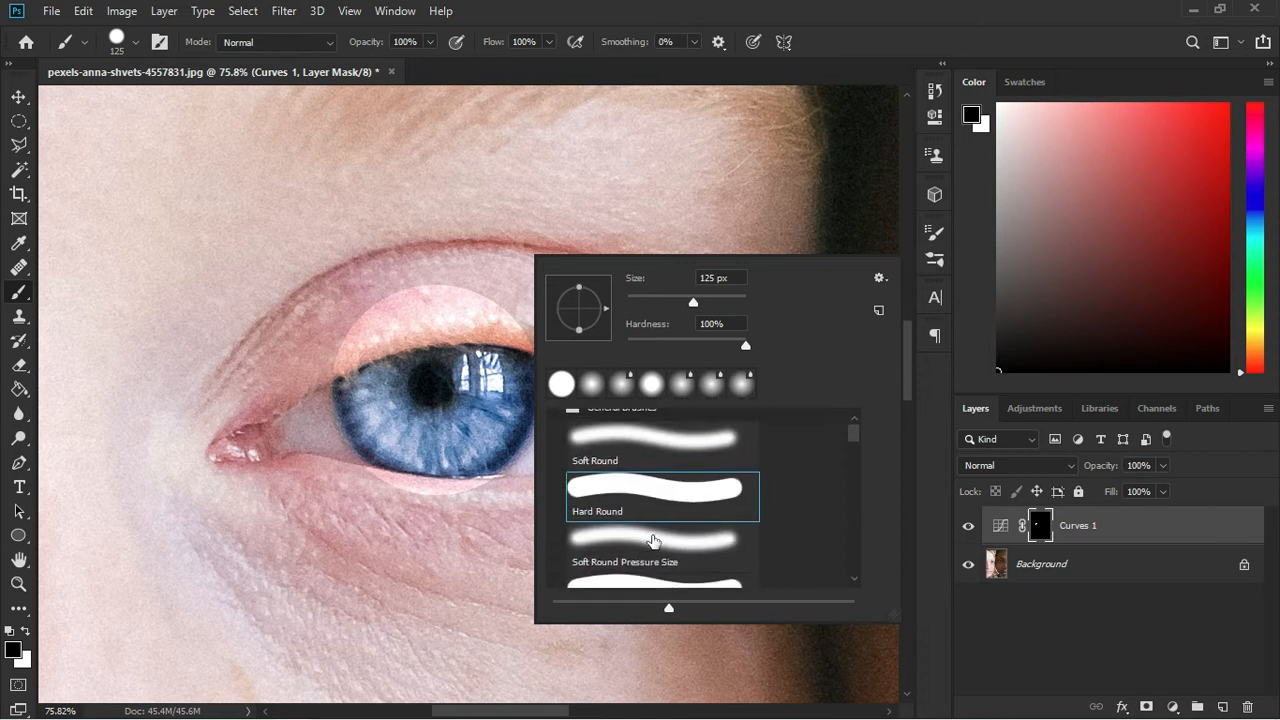
{"action": "left_click", "coordinate": [660, 464]}
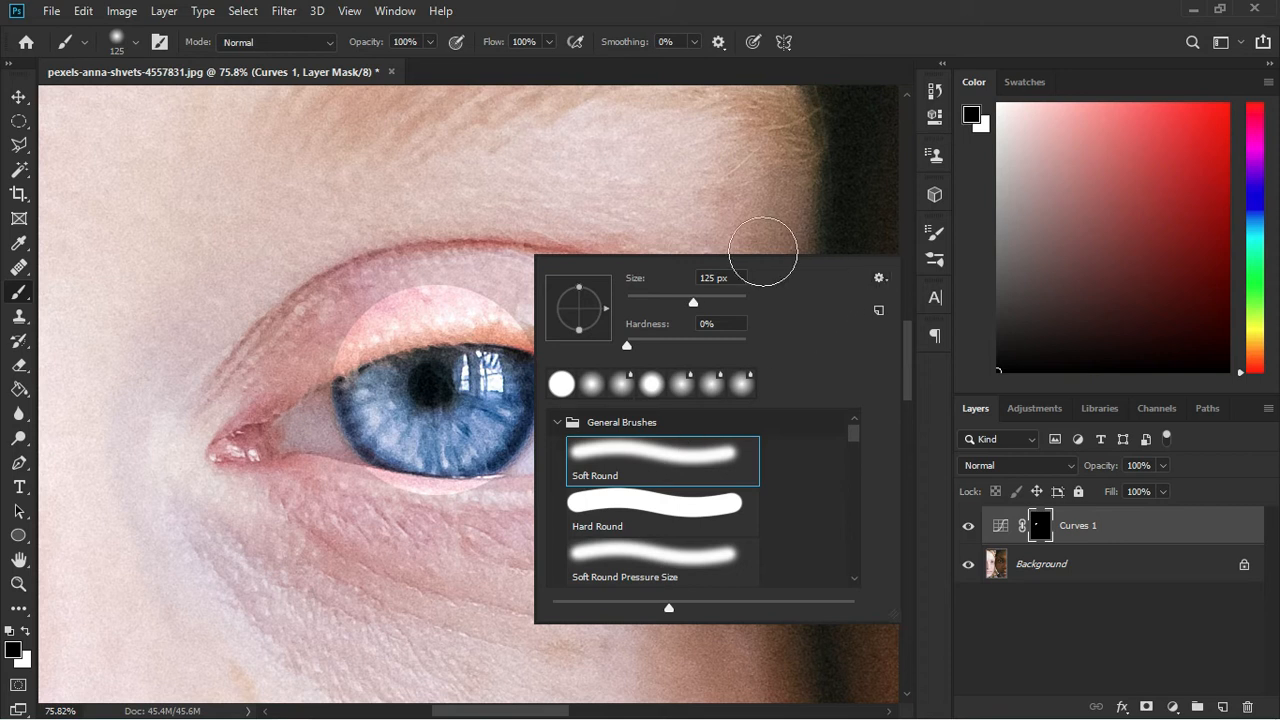
Paint black on the Curves layer mask over the brightened upper eyelid, reducing the brush size to 67 px for the lash line
{"action": "left_click", "coordinate": [1033, 527]}
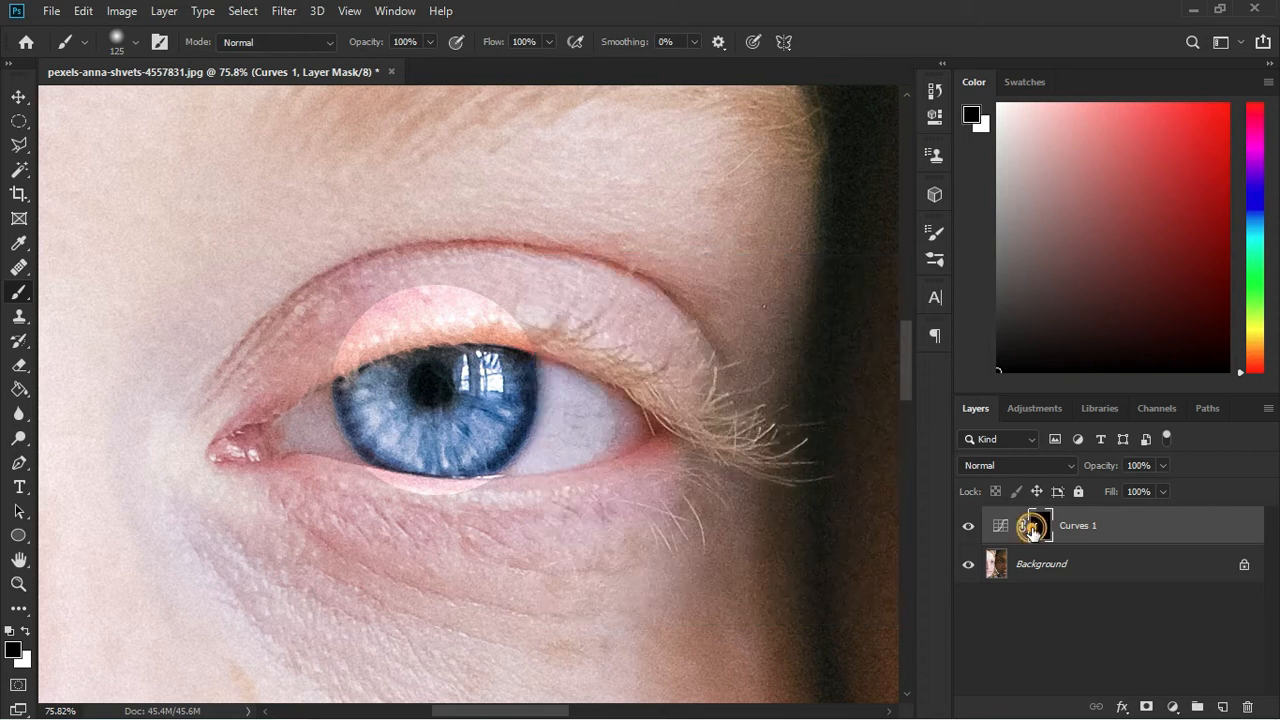
{"action": "mouse_move", "coordinate": [350, 308]}
{"action": "left_mouse_down"}
{"action": "mouse_move", "coordinate": [468, 284]}
{"action": "mouse_move", "coordinate": [471, 254]}
{"action": "left_mouse_up"}
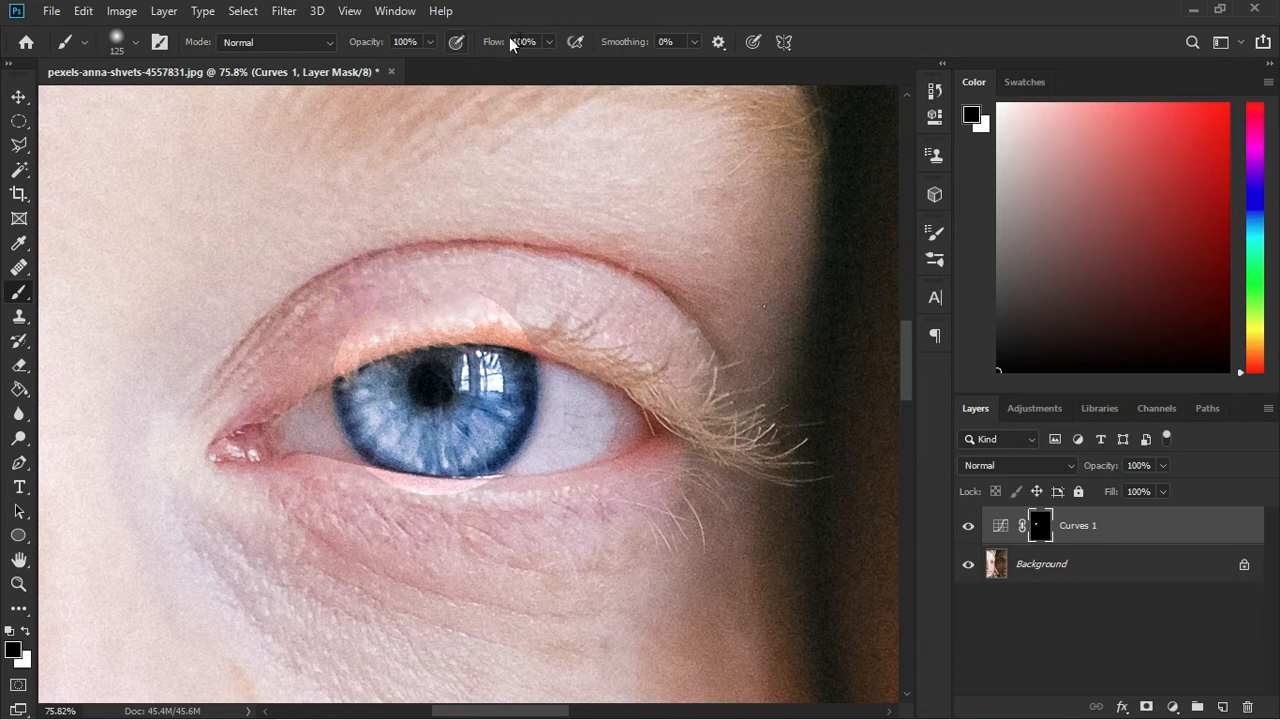
{"action": "mouse_move", "coordinate": [515, 296]}
{"action": "left_mouse_down"}
{"action": "mouse_move", "coordinate": [302, 290]}
{"action": "mouse_move", "coordinate": [270, 307]}
{"action": "mouse_move", "coordinate": [523, 262]}
{"action": "mouse_move", "coordinate": [336, 313]}
{"action": "mouse_move", "coordinate": [384, 312]}
{"action": "left_mouse_up"}
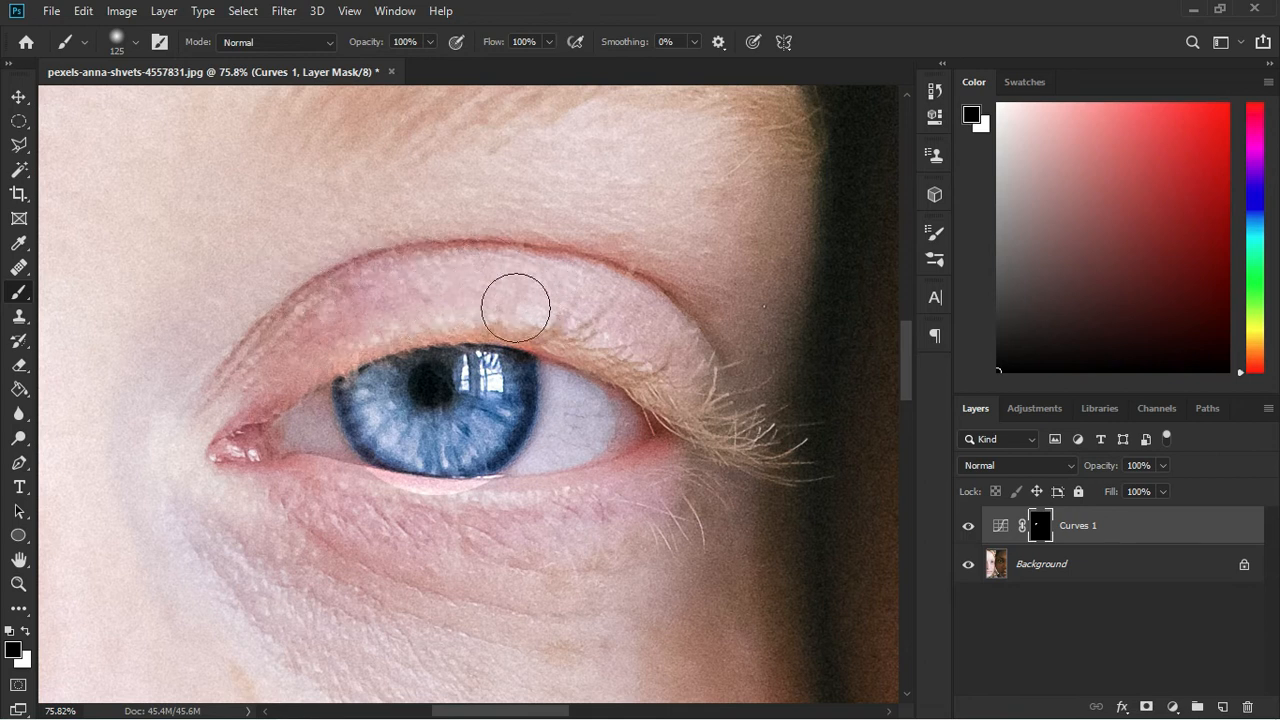
{"action": "scroll", "coordinate": [400, 325], "scroll_direction": "up", "scroll_amount": 4}
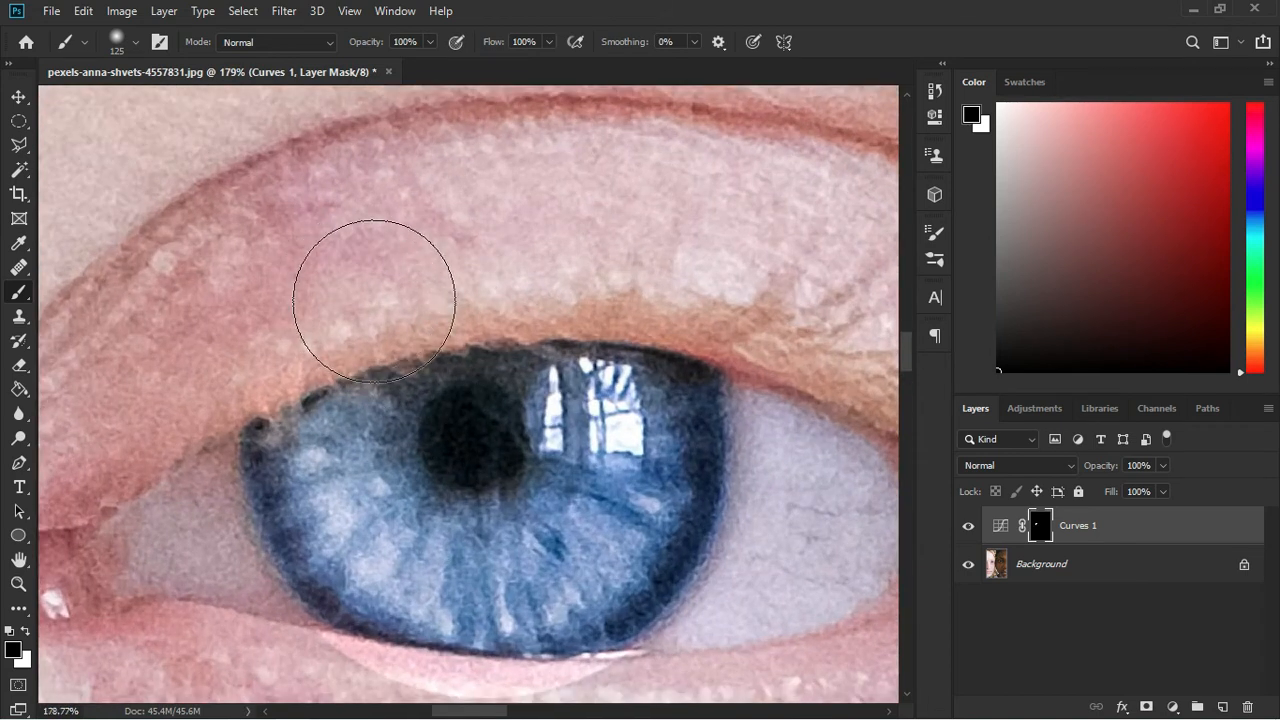
{"action": "left_click_drag", "start_coordinate": [450, 292], "coordinate": [385, 275]}
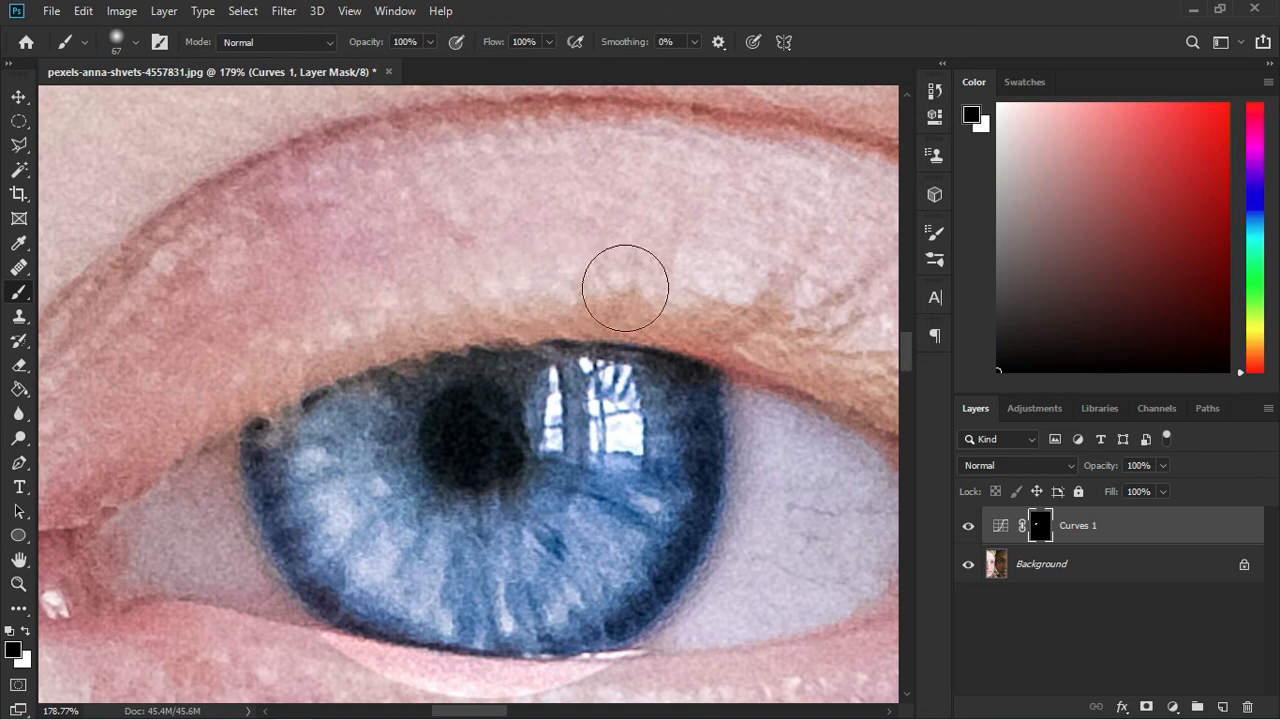
Adjust the brush's hardness and set its size to 58 px for masking the lower eyelid
{"action": "scroll", "coordinate": [472, 241], "scroll_direction": "down", "scroll_amount": 5}
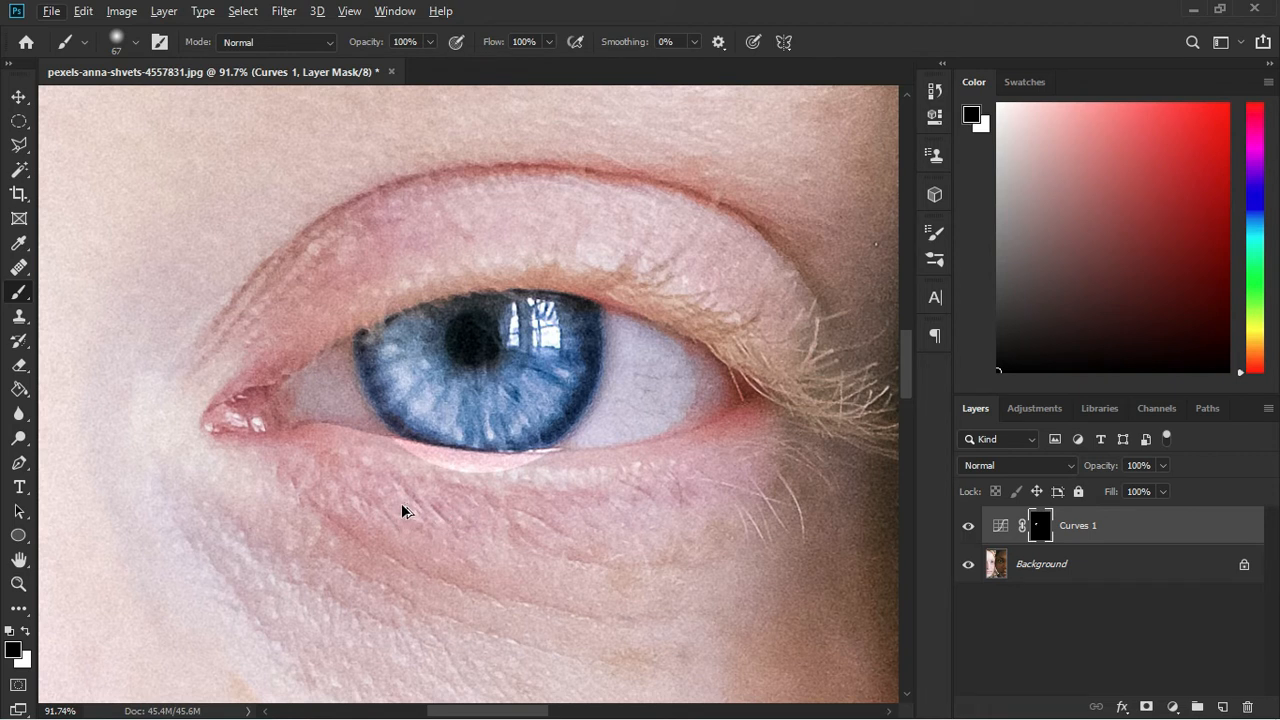
{"action": "right_click", "coordinate": [401, 503], "text": "alt"}
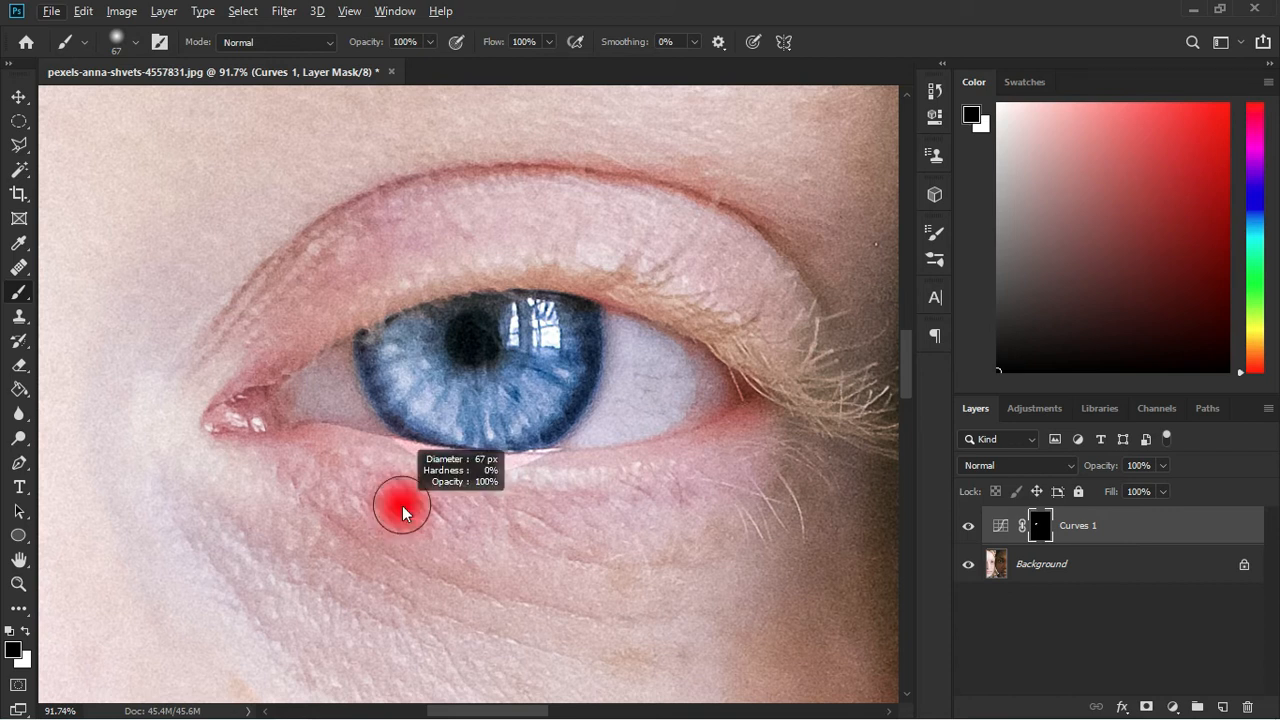
{"action": "mouse_move", "coordinate": [402, 505]}
{"action": "left_mouse_down"}
{"action": "mouse_move", "coordinate": [376, 505]}
{"action": "mouse_move", "coordinate": [594, 529]}
{"action": "mouse_move", "coordinate": [461, 522]}
{"action": "left_mouse_up"}
{"action": "left_click_drag", "start_coordinate": [471, 367], "coordinate": [474, 633]}
{"action": "mouse_move", "coordinate": [481, 684]}
{"action": "left_mouse_down"}
{"action": "mouse_move", "coordinate": [489, 713]}
{"action": "mouse_move", "coordinate": [471, 421]}
{"action": "mouse_move", "coordinate": [489, 665]}
{"action": "left_mouse_up"}
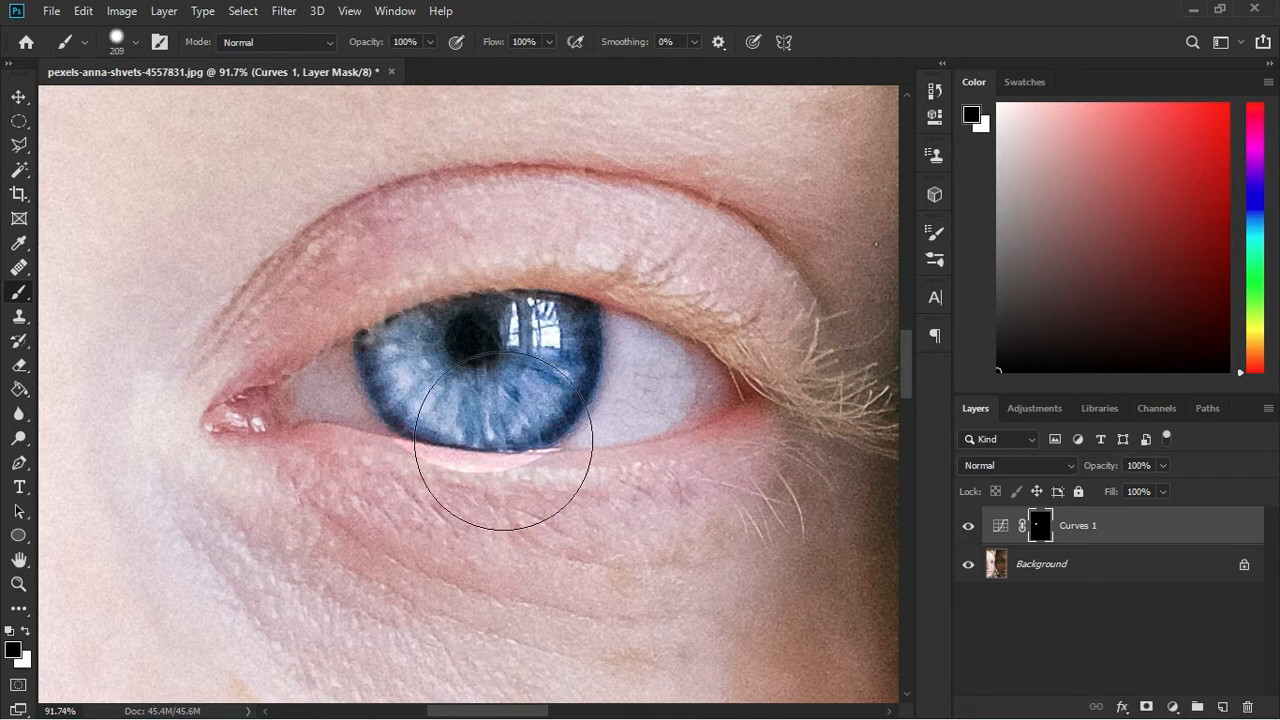
{"action": "left_click_drag", "start_coordinate": [470, 426], "coordinate": [401, 425]}
Paint black on the Curves layer mask along the brightened lower eyelid beneath the iris
{"action": "scroll", "coordinate": [402, 463], "scroll_direction": "up", "scroll_amount": 5}
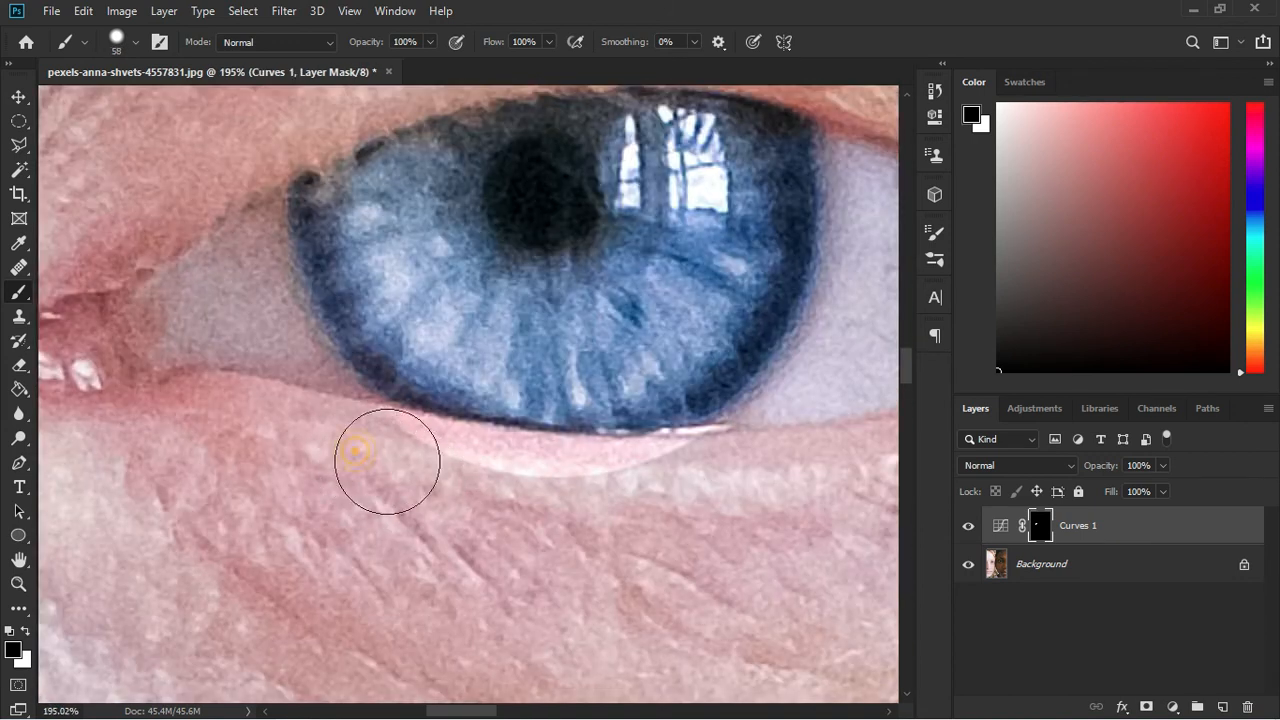
{"action": "left_click_drag", "start_coordinate": [465, 473], "coordinate": [707, 489]}
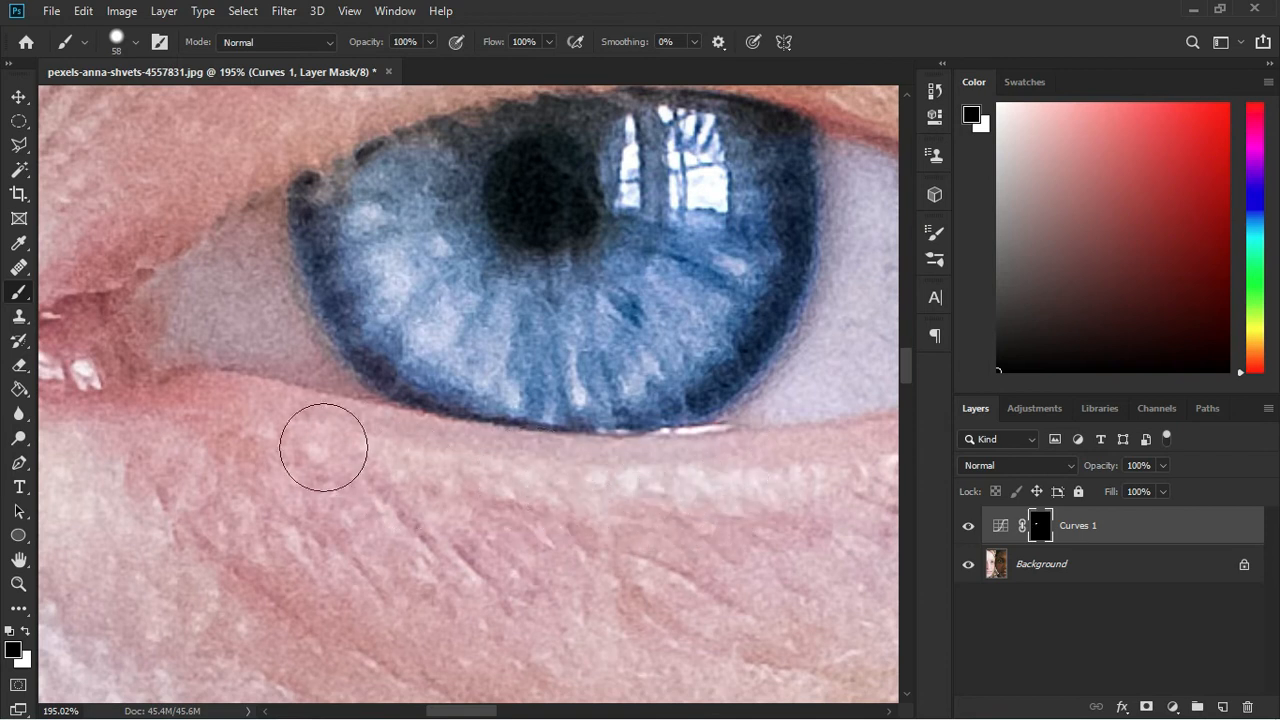
{"action": "scroll", "coordinate": [323, 449], "scroll_direction": "down", "scroll_amount": 3}
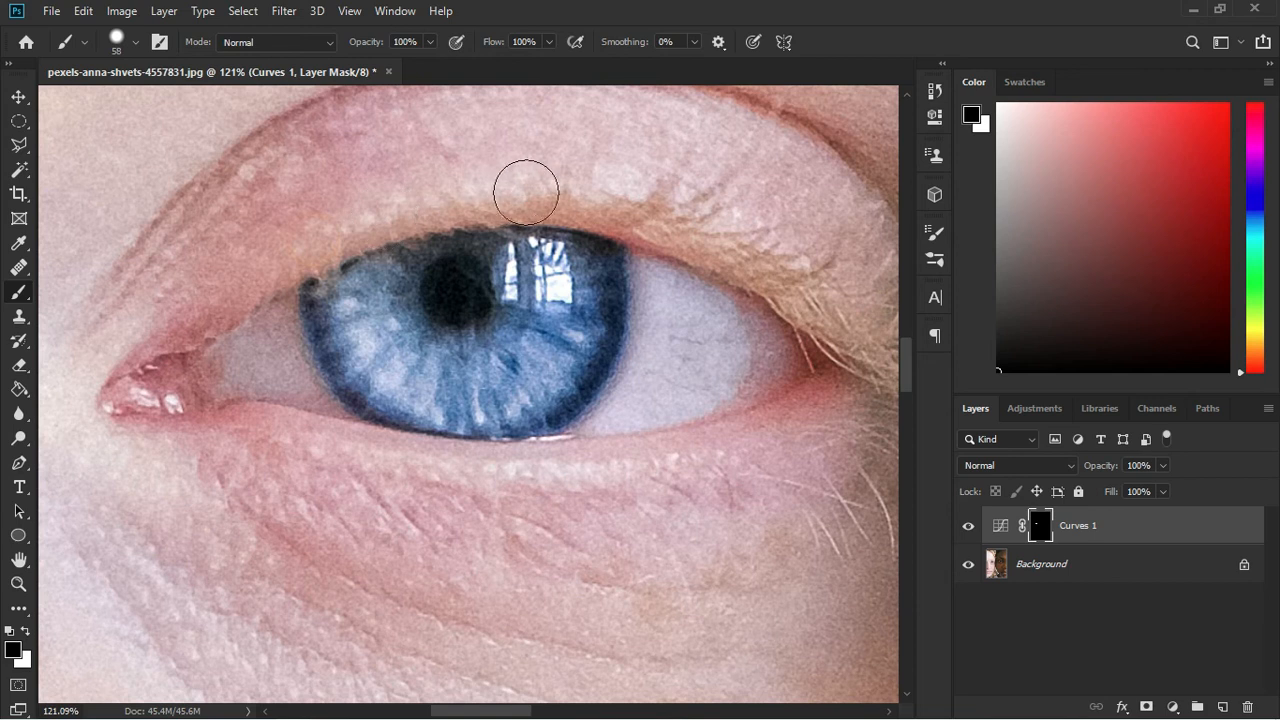
Compare the iris edge and the whole eye with and without the Curves layer
{"action": "scroll", "coordinate": [588, 322], "scroll_direction": "up", "scroll_amount": 8}
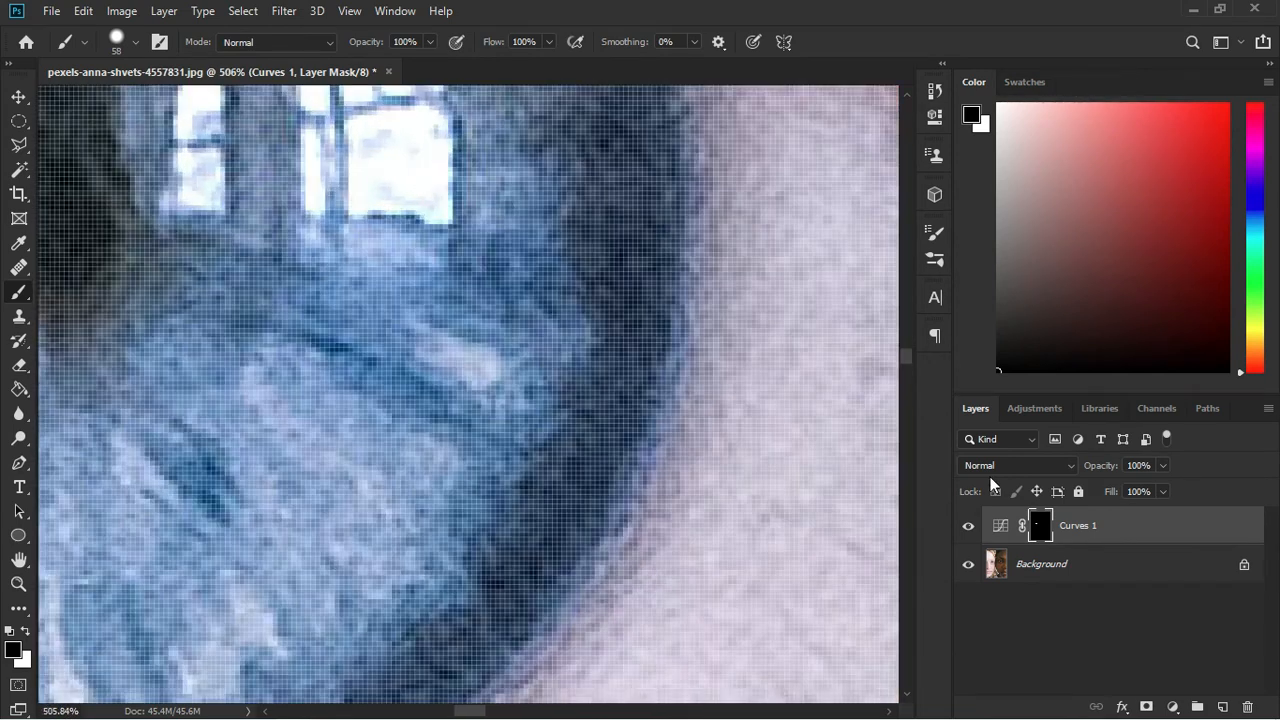
{"action": "left_click", "coordinate": [968, 527]}
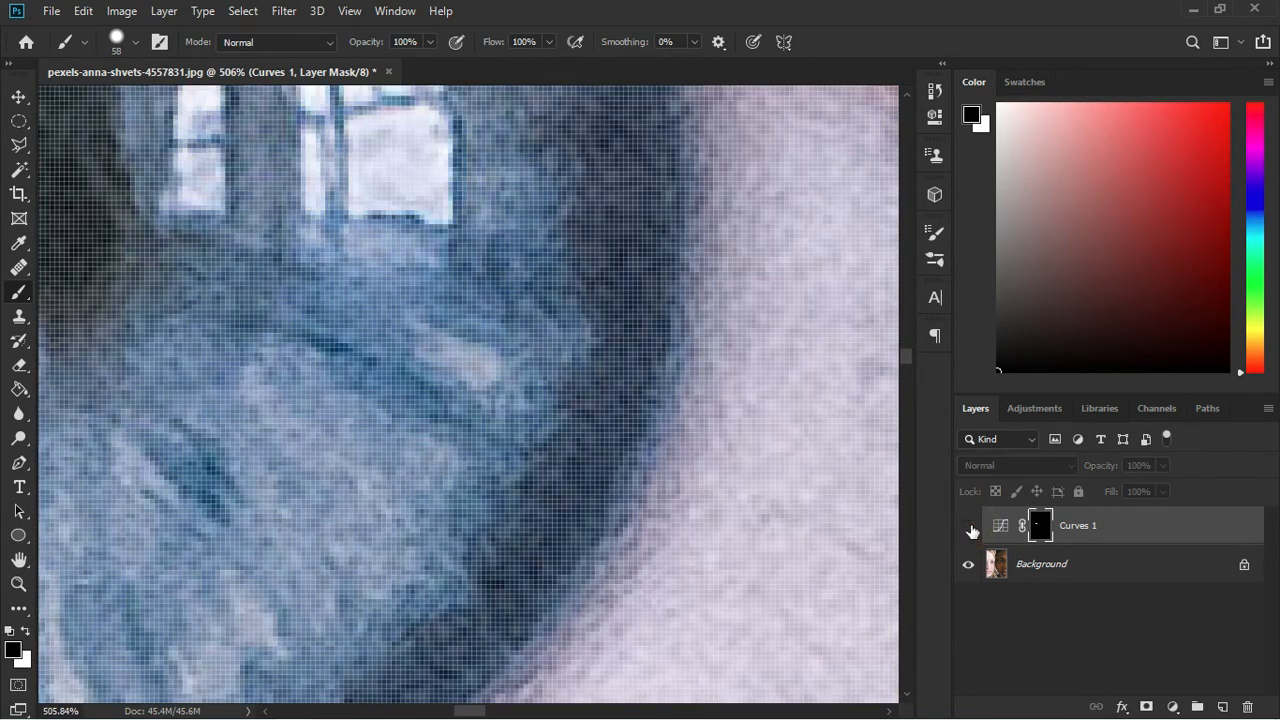
{"action": "left_click", "coordinate": [968, 527]}
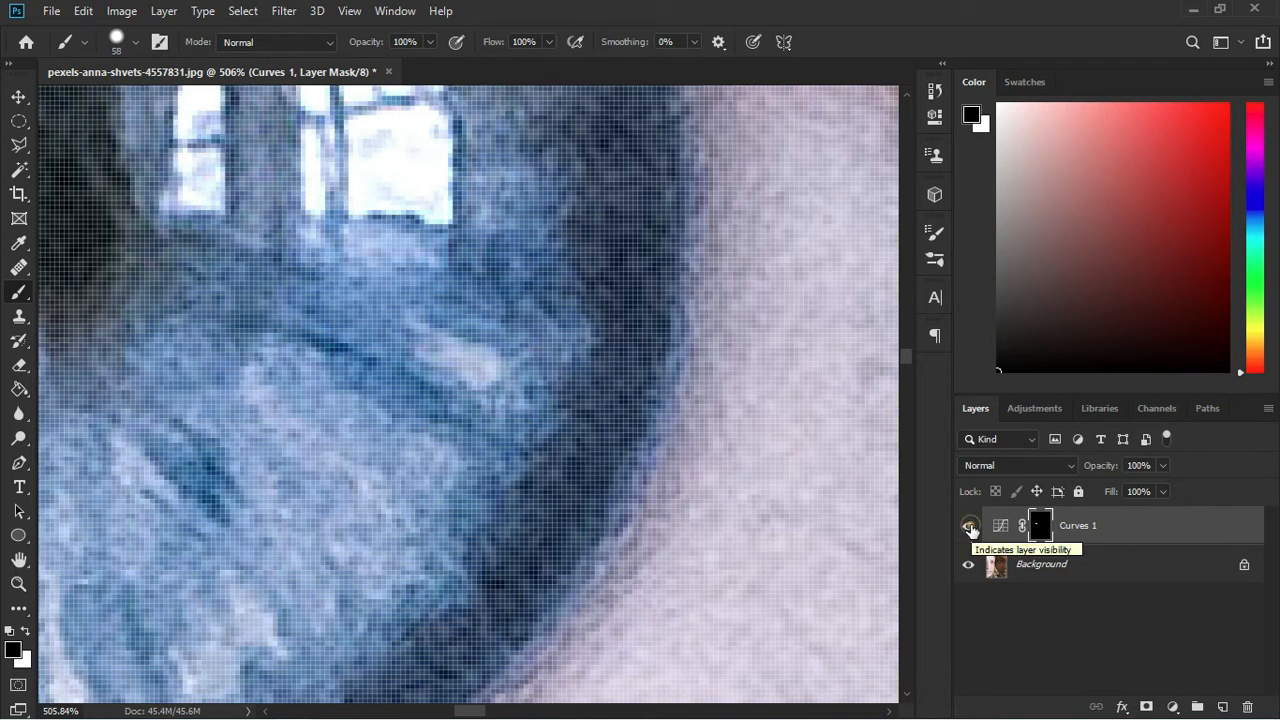
{"action": "left_click", "coordinate": [968, 527]}
{"action": "left_click", "coordinate": [968, 527]}
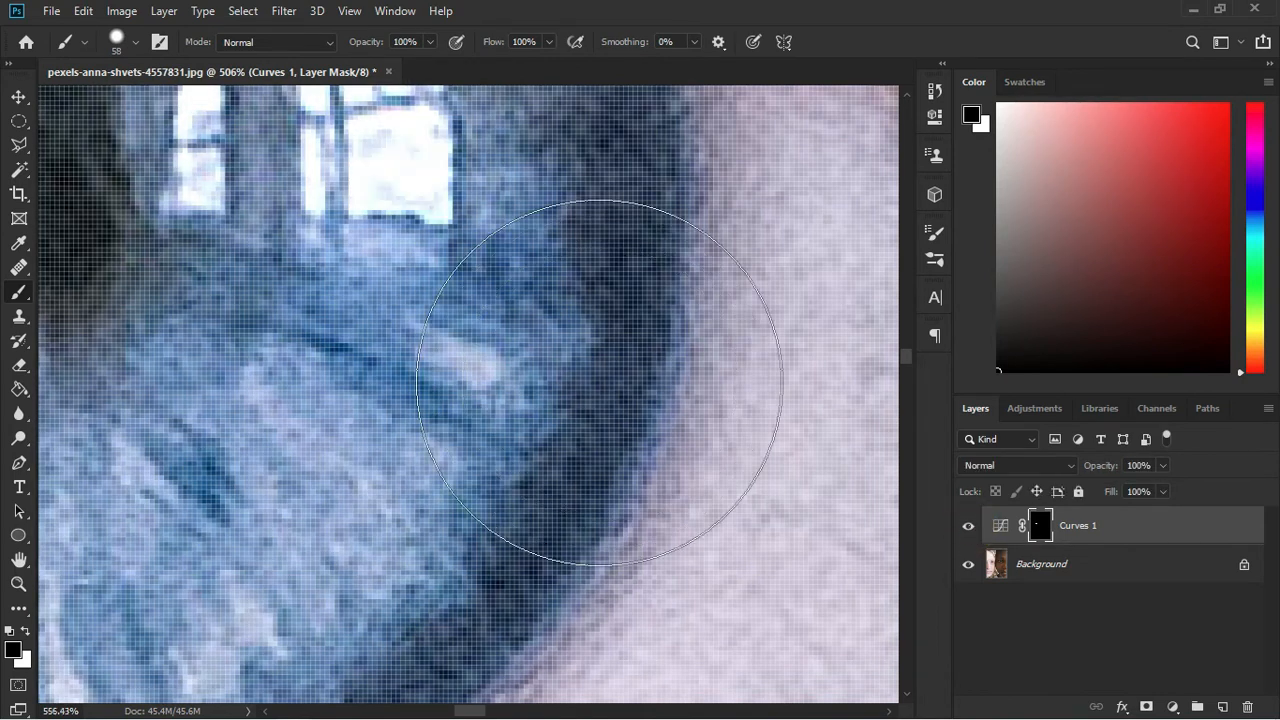
{"action": "scroll", "coordinate": [610, 375], "scroll_direction": "down", "scroll_amount": 4}
{"action": "scroll", "coordinate": [638, 389], "scroll_direction": "down", "scroll_amount": 2}
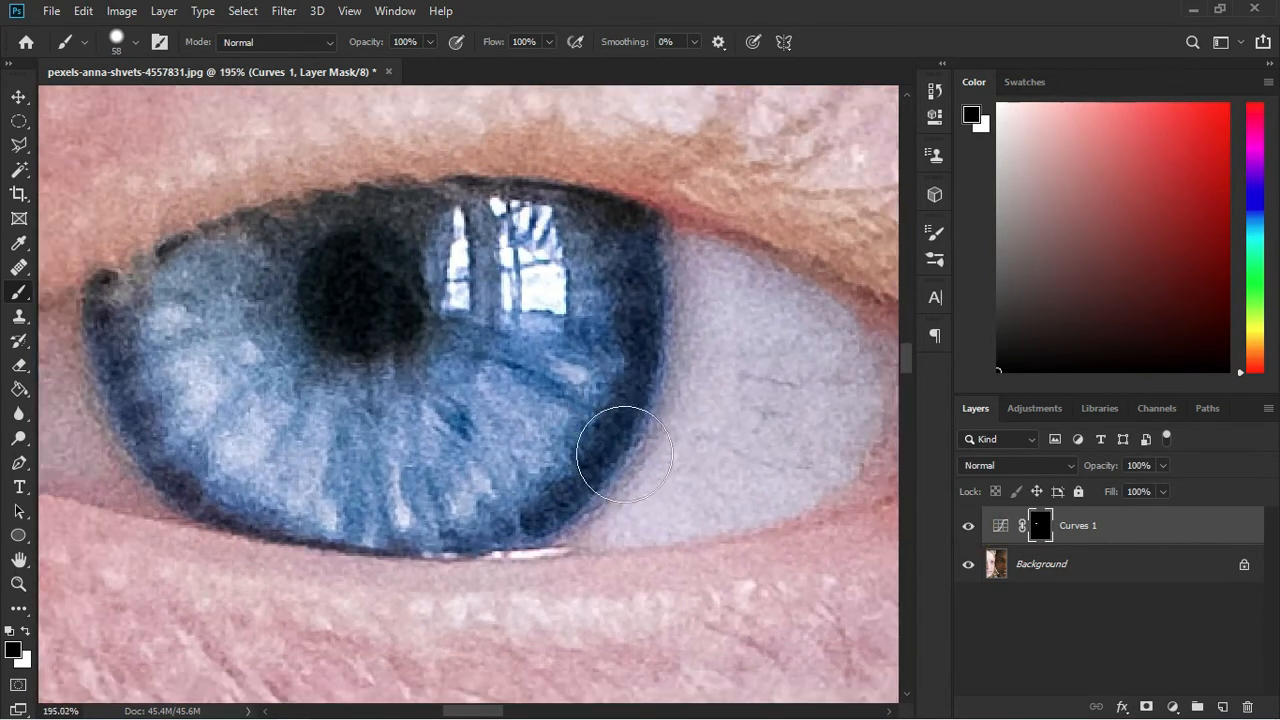
{"action": "key", "text": "ctrl+comma"}
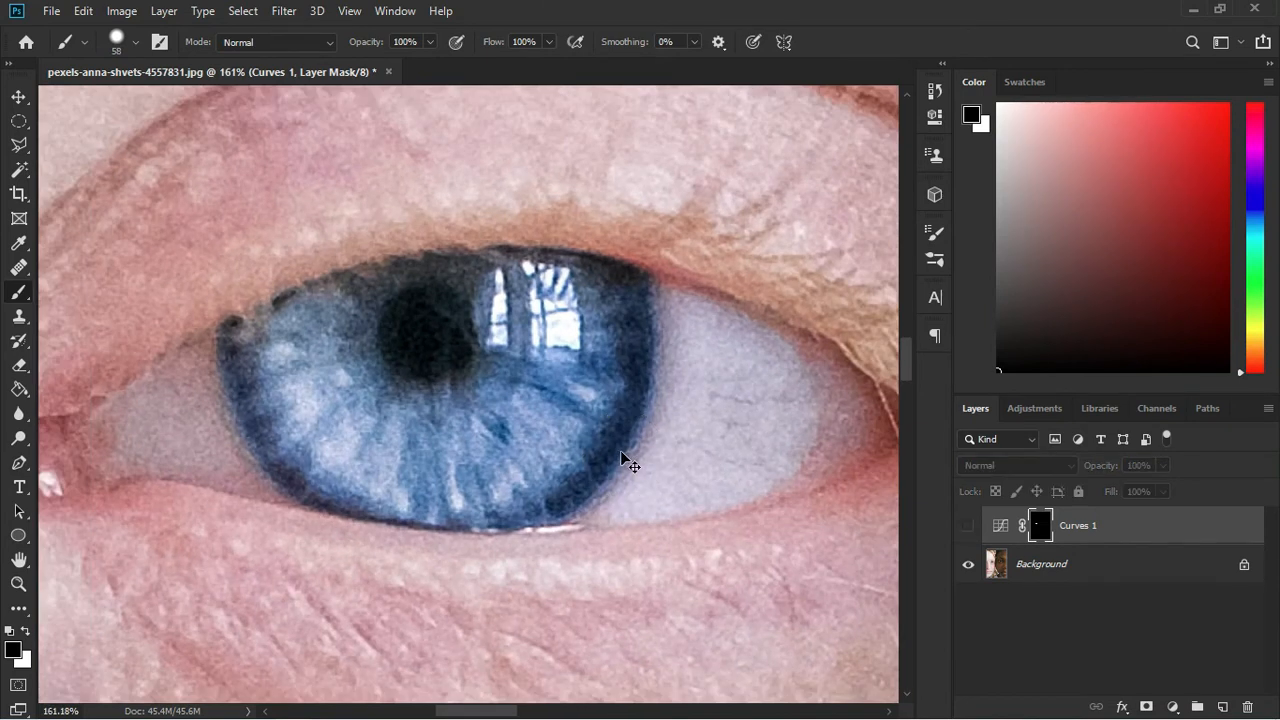
{"action": "key", "text": "ctrl+comma"}
{"action": "key", "text": "ctrl+comma"}
{"action": "key", "text": "ctrl+comma"}
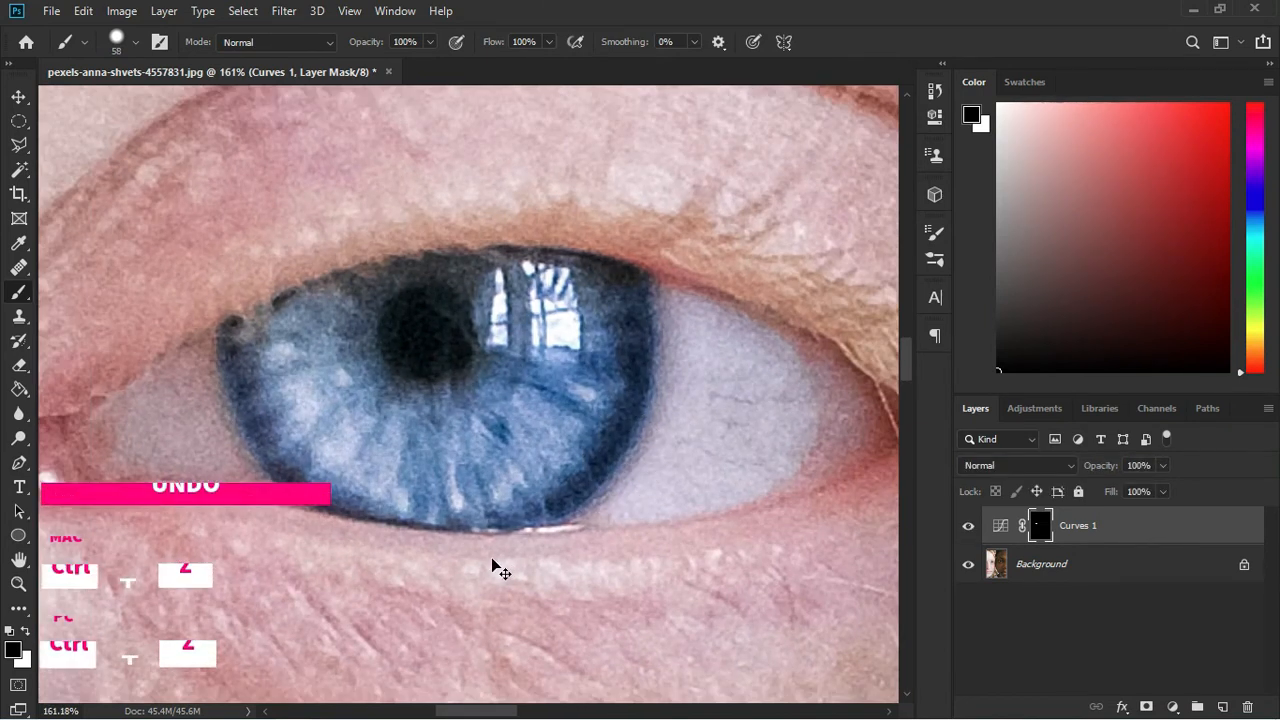
Undo the brush strokes painted over the lower eyelid on the Curves layer mask
{"action": "scroll", "coordinate": [399, 578], "scroll_direction": "up", "scroll_amount": 2}
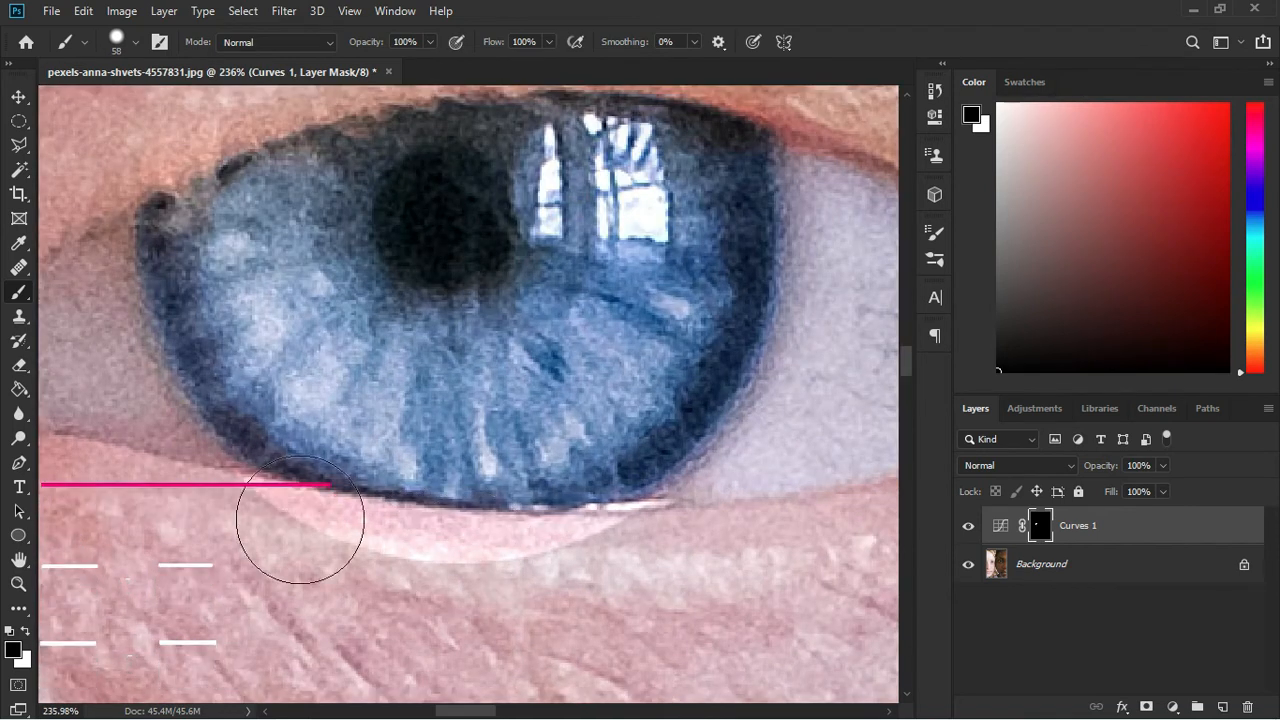
{"action": "scroll", "coordinate": [461, 543], "scroll_direction": "down", "scroll_amount": 3}
{"action": "scroll", "coordinate": [461, 543], "scroll_direction": "down", "scroll_amount": 4}
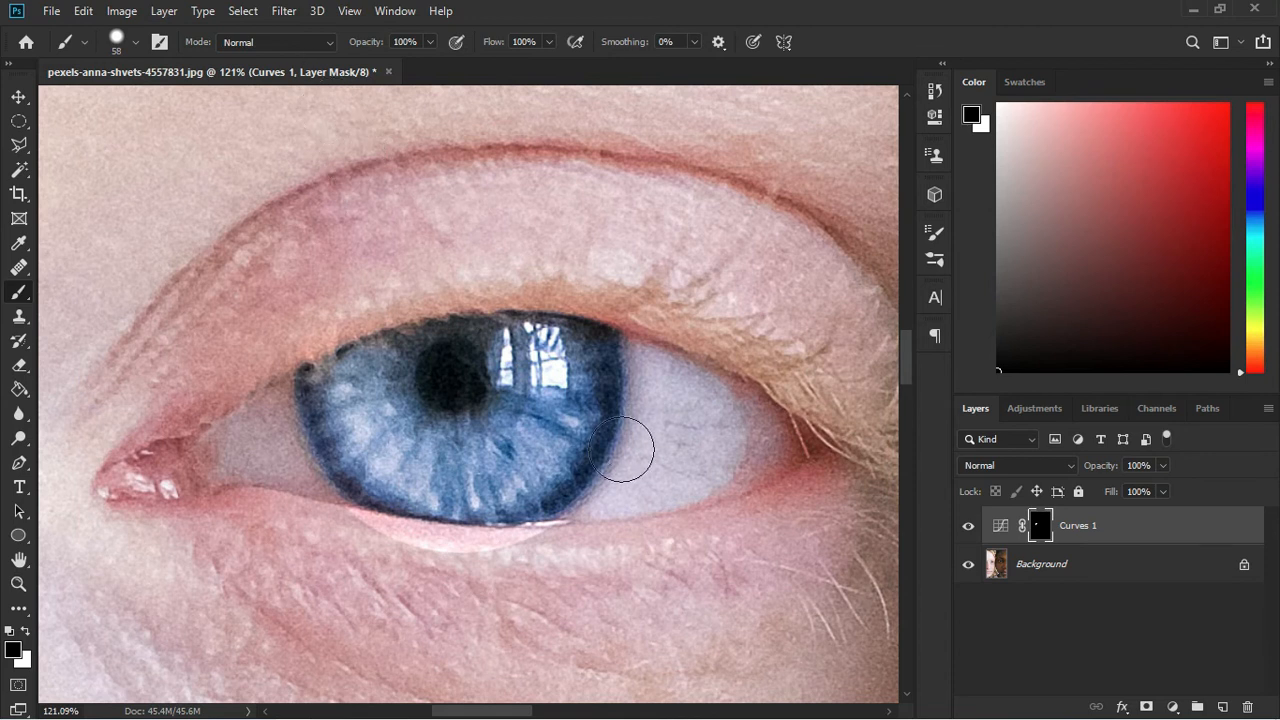
{"action": "scroll", "coordinate": [640, 420], "scroll_direction": "up", "scroll_amount": 4}
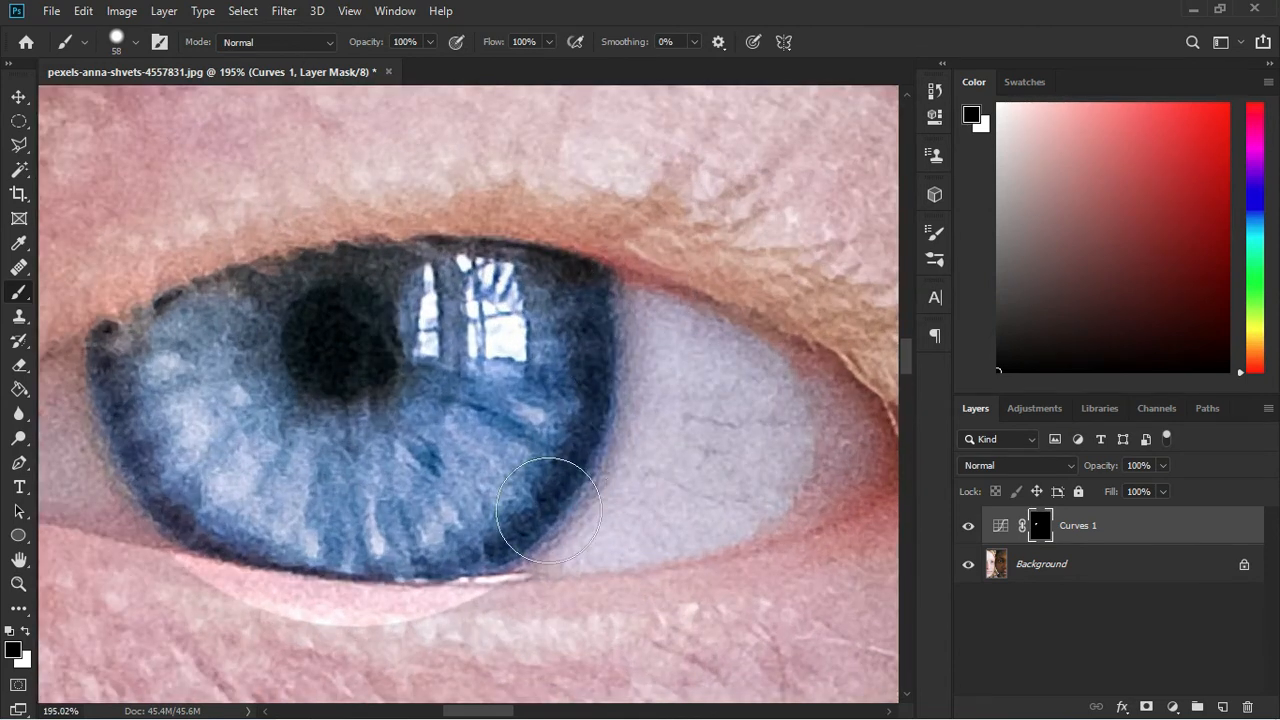
Apply a Gaussian Blur with a 5.6-pixel radius to the Curves layer mask to soften its edges
{"action": "left_click", "coordinate": [276, 10]}
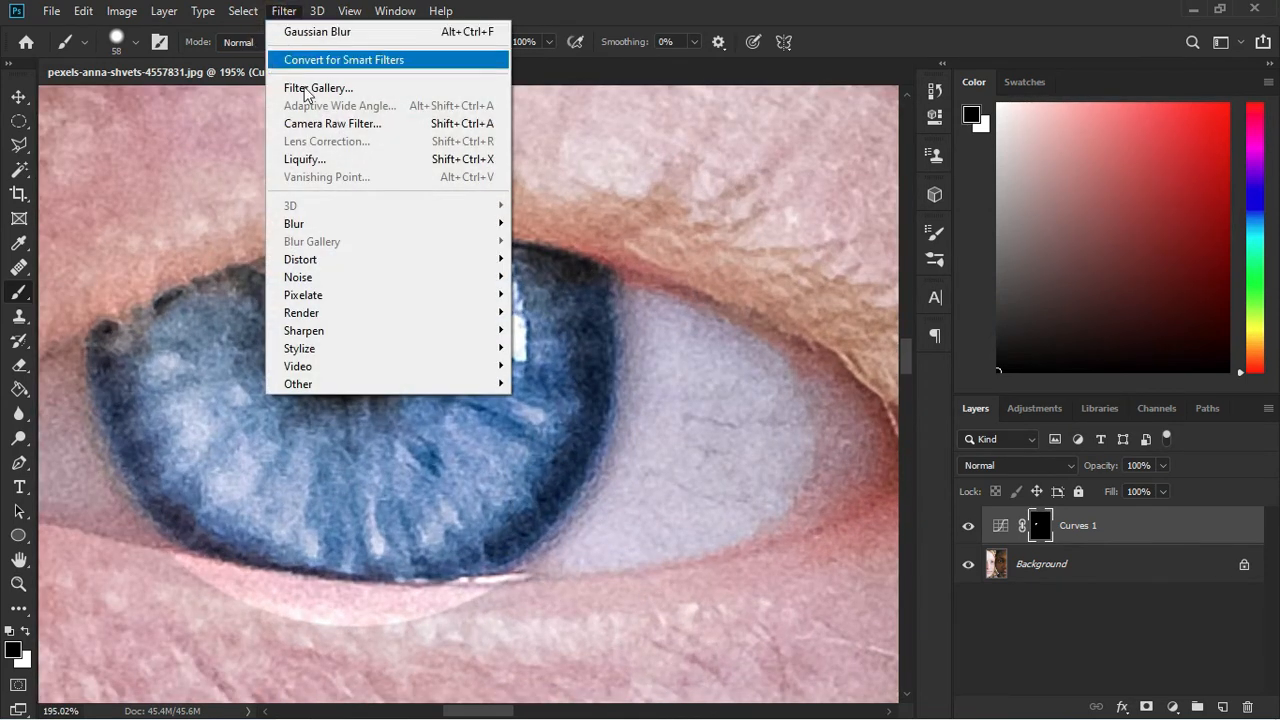
{"action": "mouse_move", "coordinate": [315, 224]}
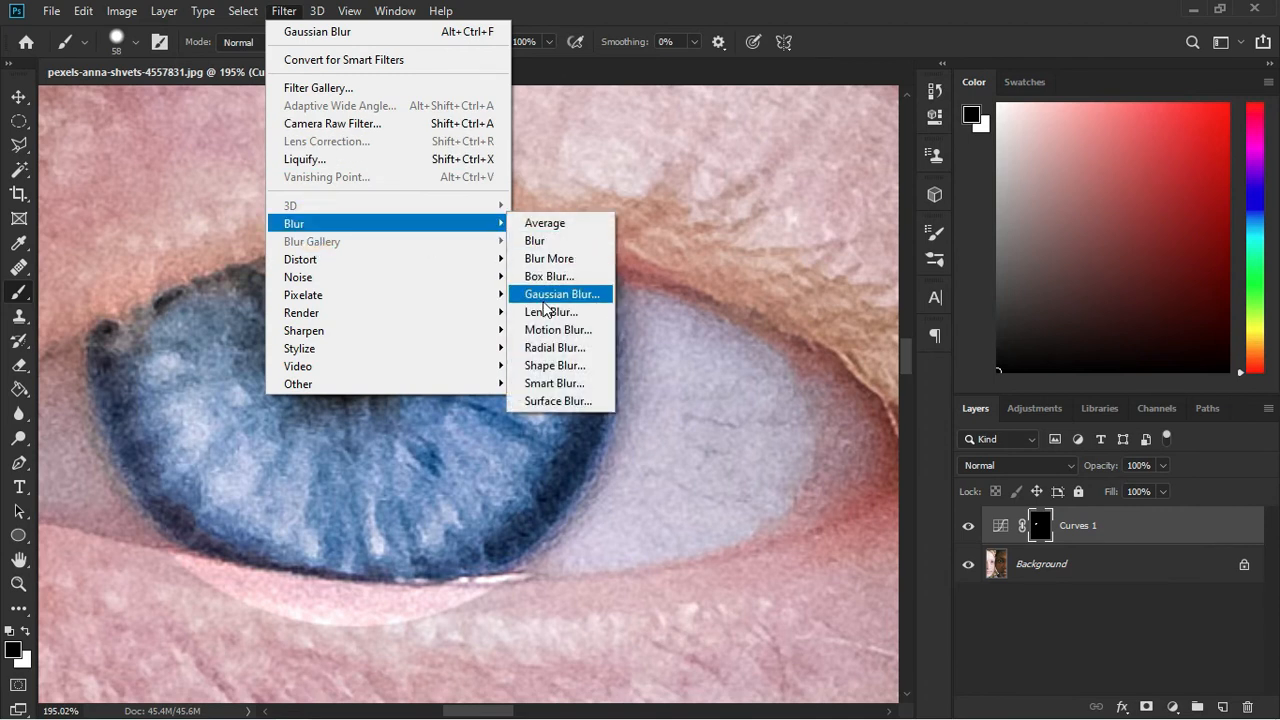
{"action": "left_click", "coordinate": [545, 300]}
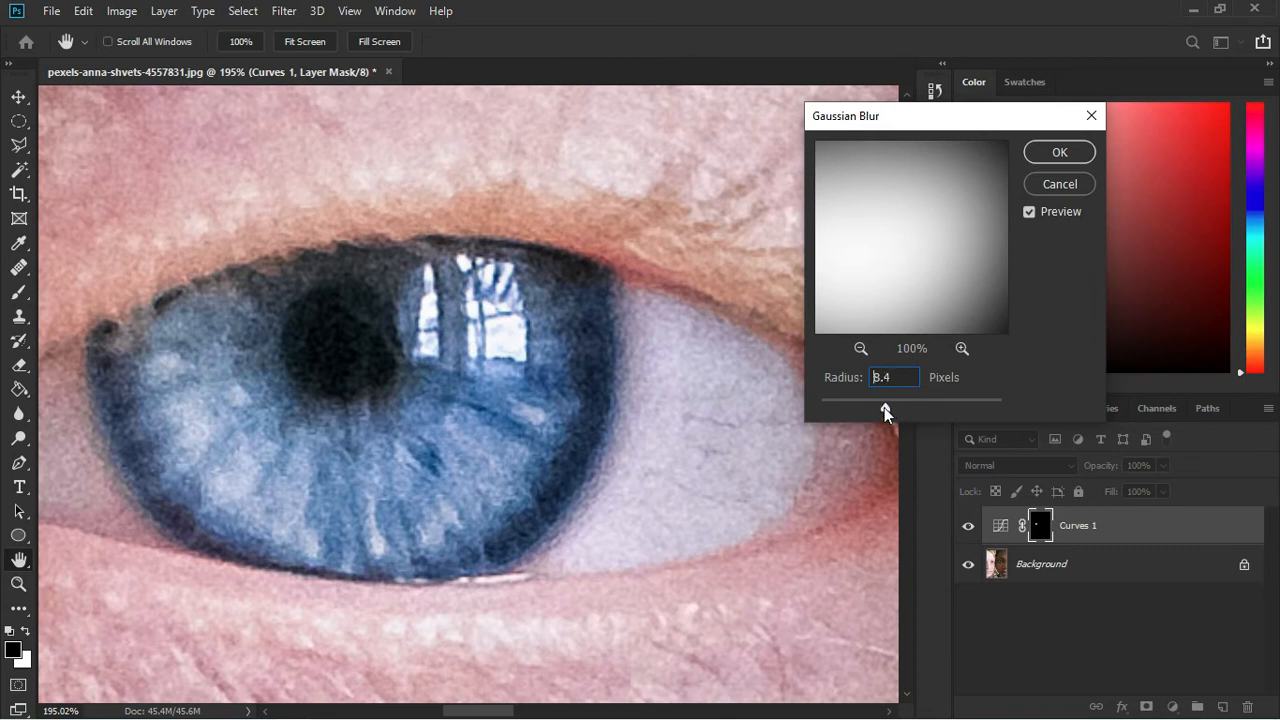
{"action": "left_click_drag", "start_coordinate": [884, 407], "coordinate": [837, 407]}
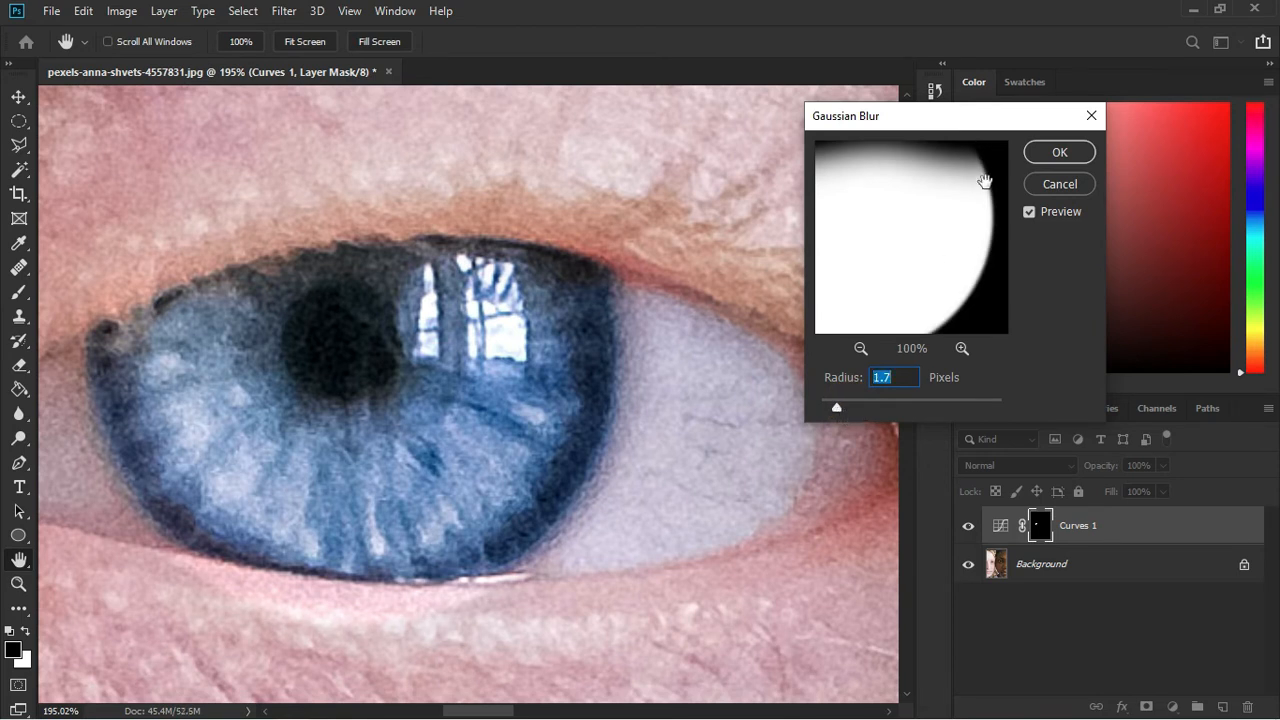
{"action": "left_click_drag", "start_coordinate": [840, 407], "coordinate": [871, 408]}
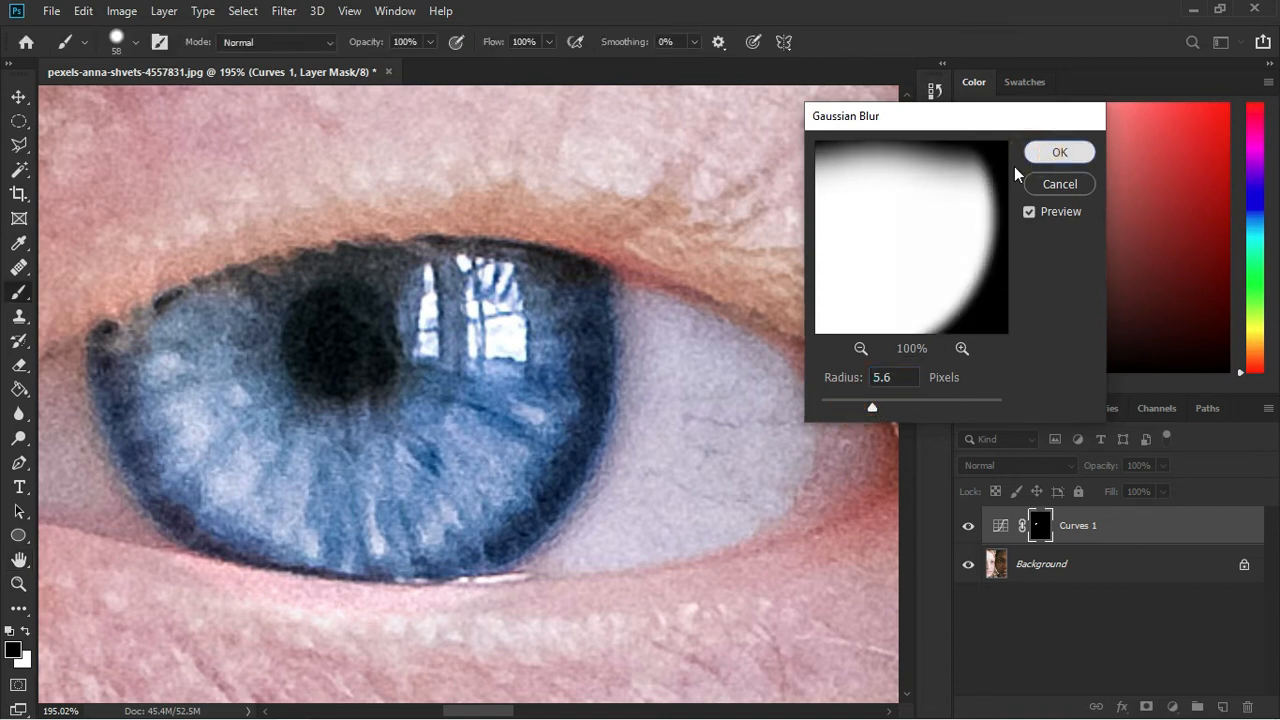
{"action": "key", "text": "Return"}
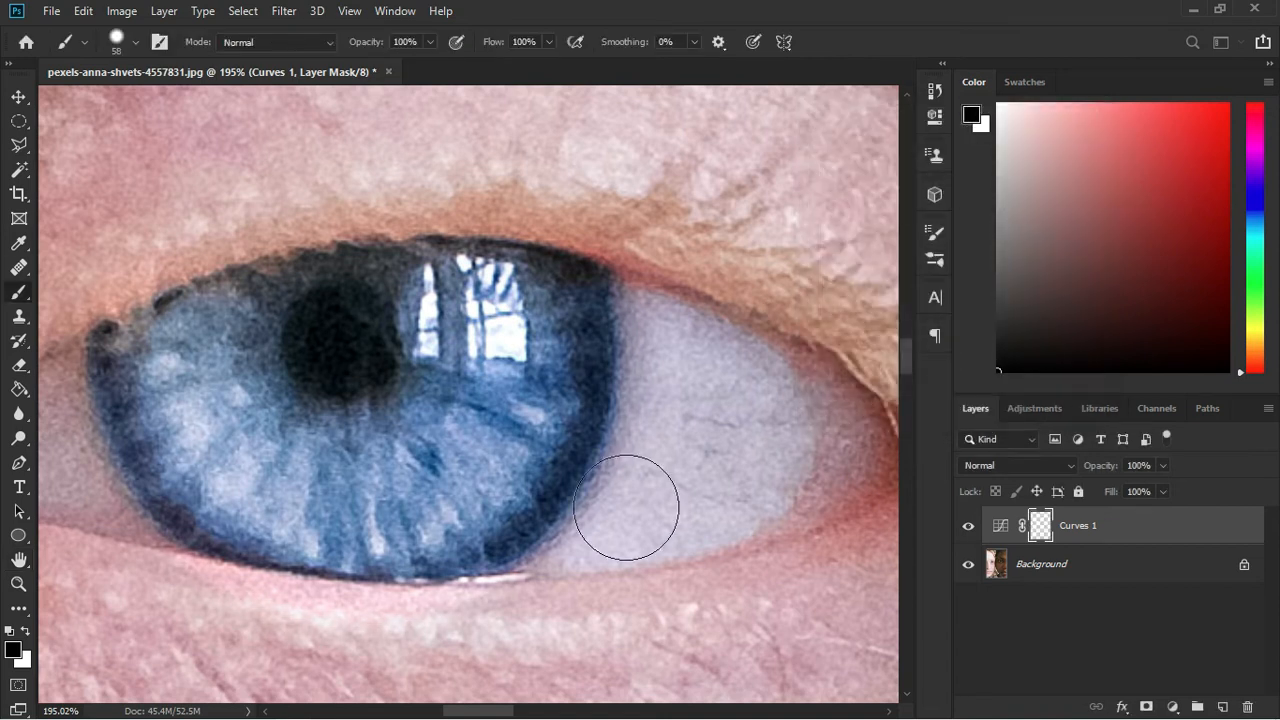
Touch up the Curves layer mask with black just outside the iris and check the blend in the wider portrait
{"action": "scroll", "coordinate": [600, 450], "scroll_direction": "down", "scroll_amount": 1}
{"action": "scroll", "coordinate": [647, 355], "scroll_direction": "down", "scroll_amount": 3}
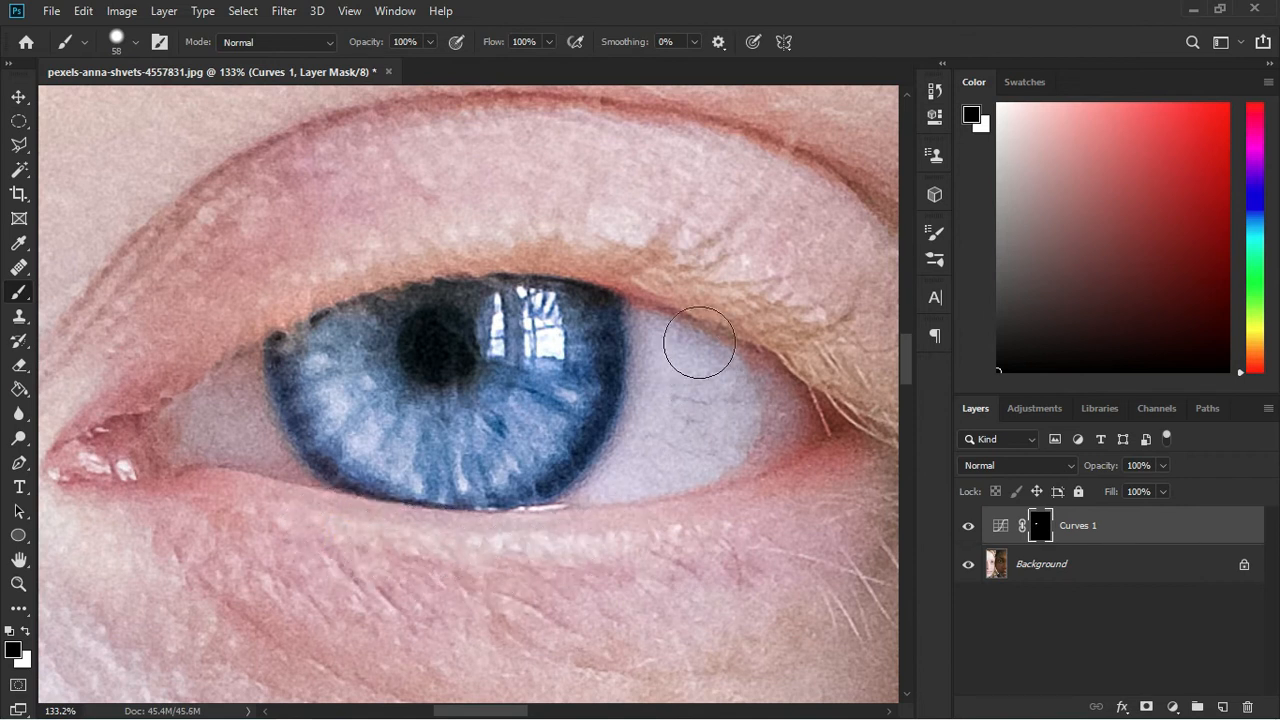
{"action": "left_click", "coordinate": [661, 289]}
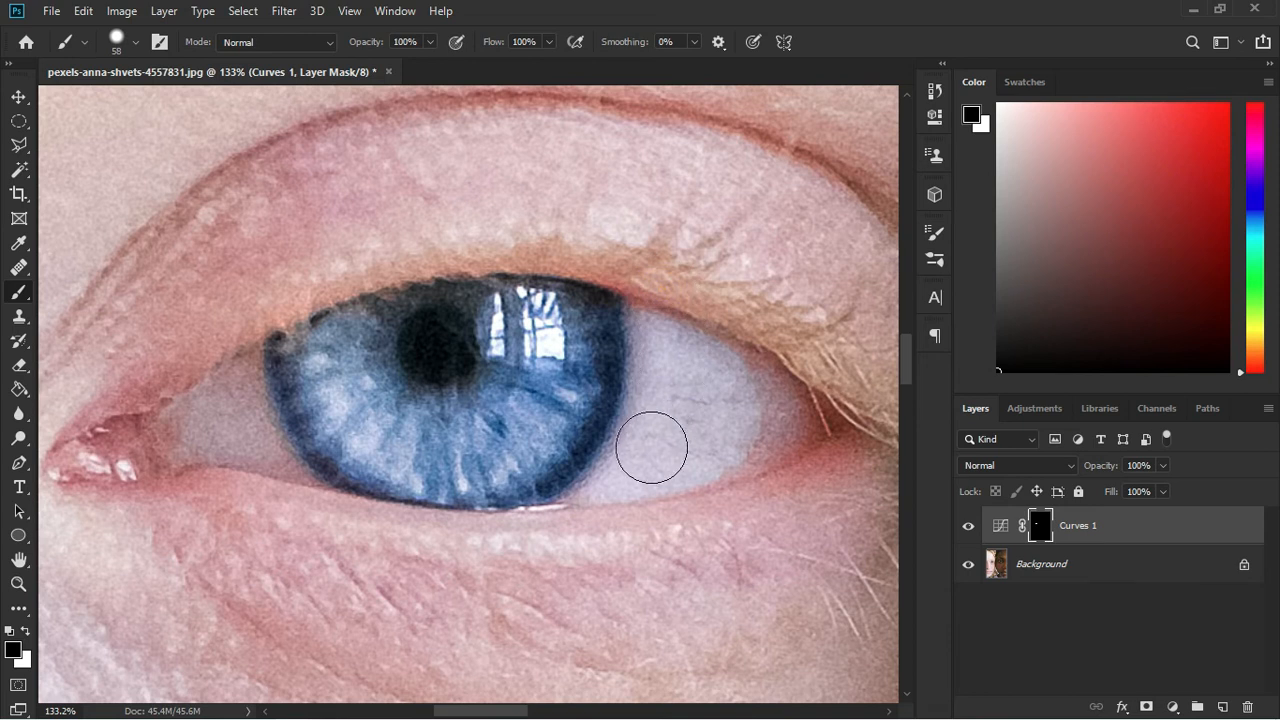
{"action": "left_click", "coordinate": [222, 366]}
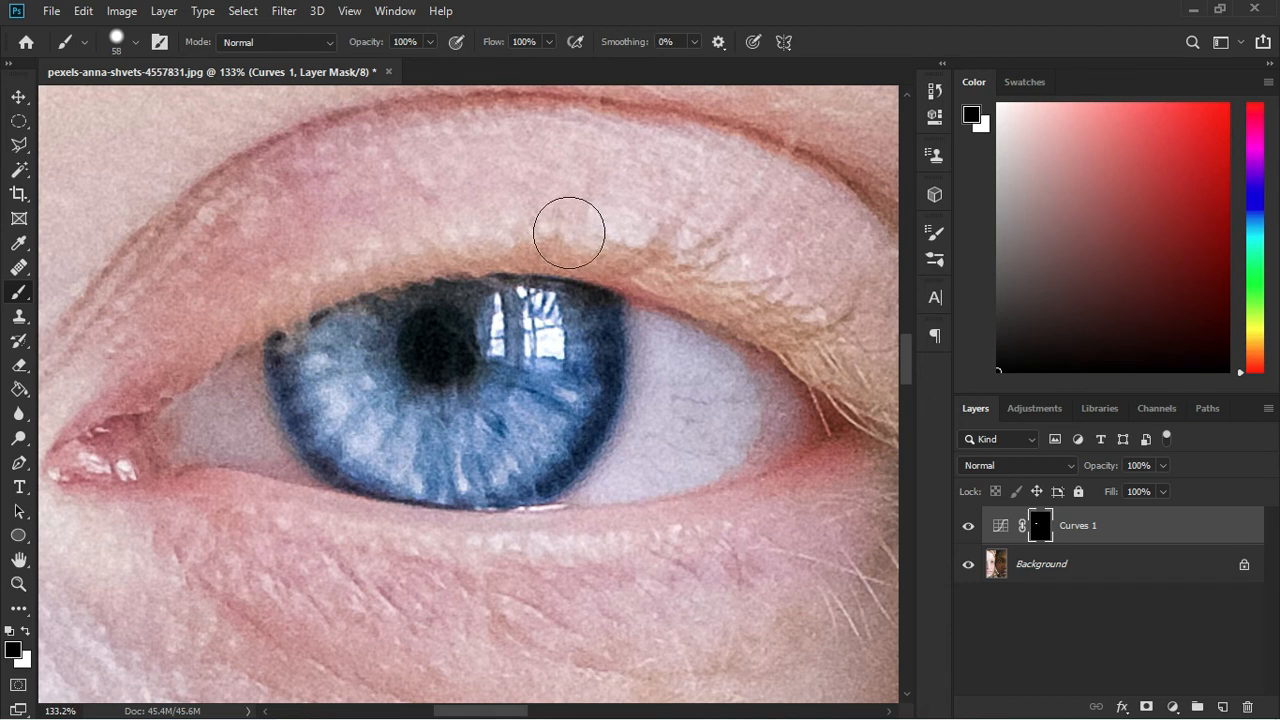
{"action": "scroll", "coordinate": [434, 220], "scroll_direction": "down", "scroll_amount": 4}
{"action": "scroll", "coordinate": [378, 322], "scroll_direction": "down", "scroll_amount": 4}
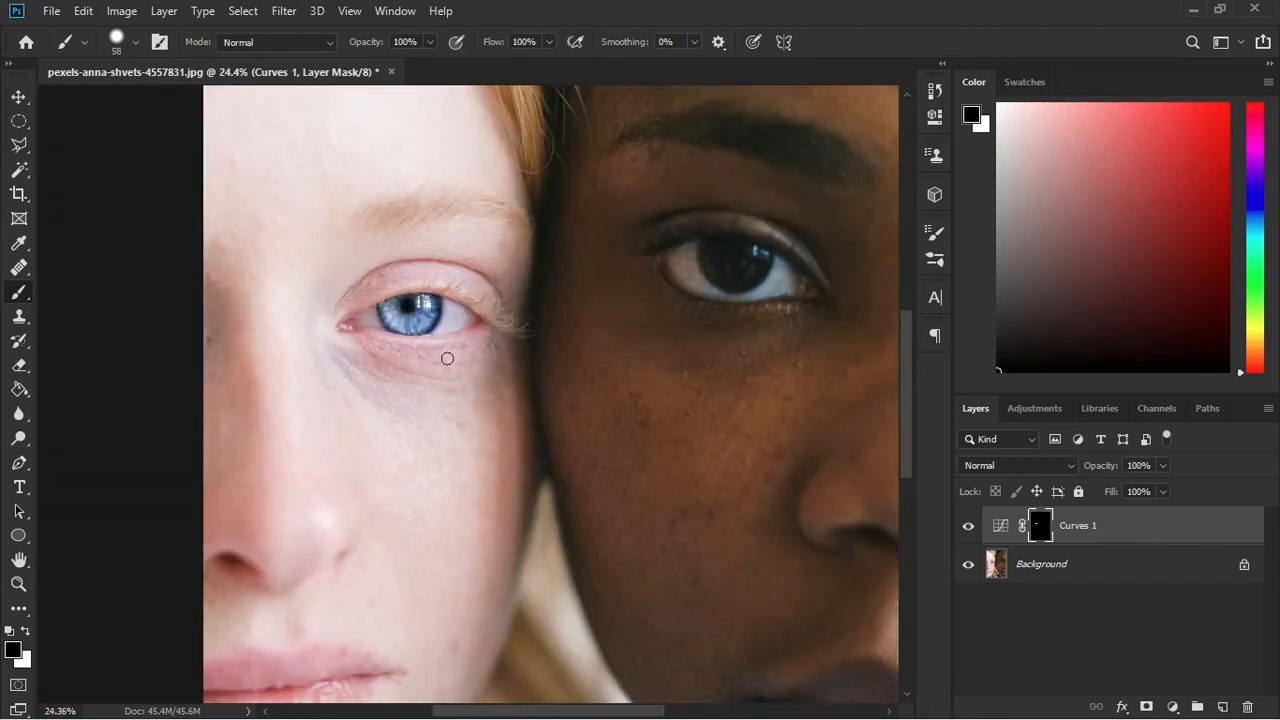
Compare the blue eye with and without the Curves layer, checking the iris up close and in the wider portrait
{"action": "left_click", "coordinate": [970, 530]}
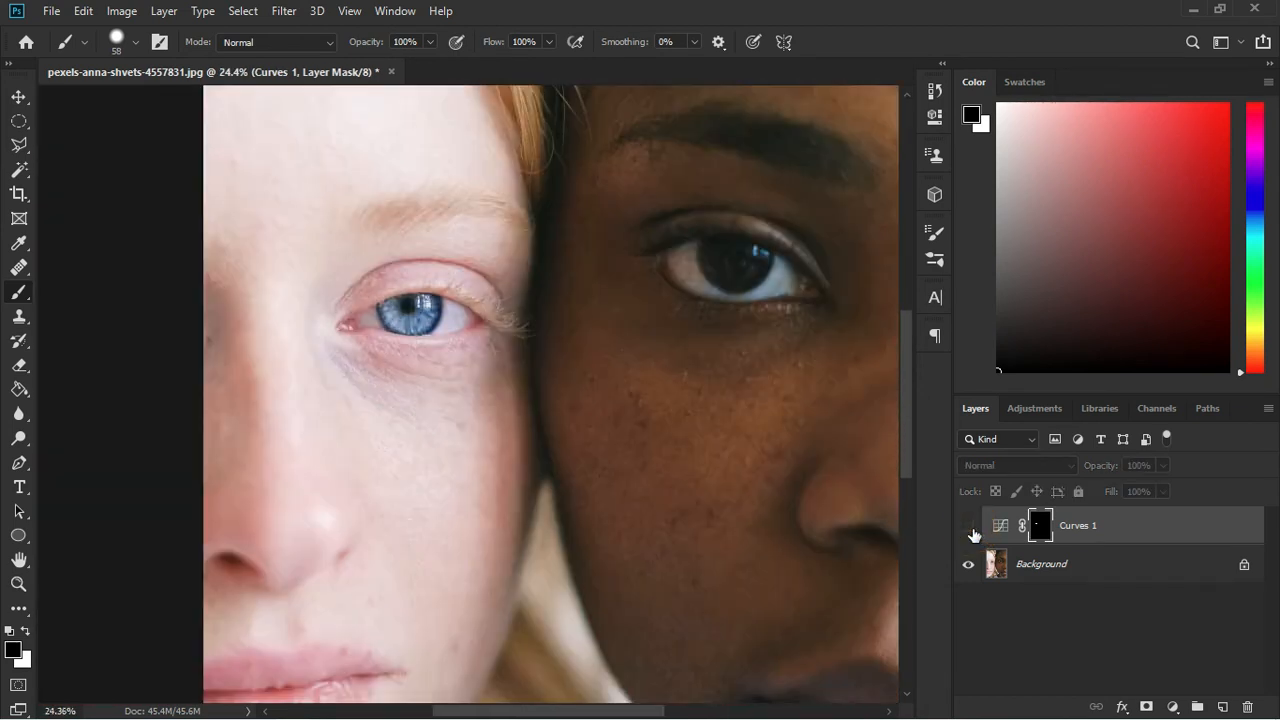
{"action": "left_click", "coordinate": [970, 530]}
{"action": "left_click", "coordinate": [971, 530]}
{"action": "left_click", "coordinate": [971, 530]}
{"action": "scroll", "coordinate": [317, 307], "scroll_direction": "up", "scroll_amount": 5}
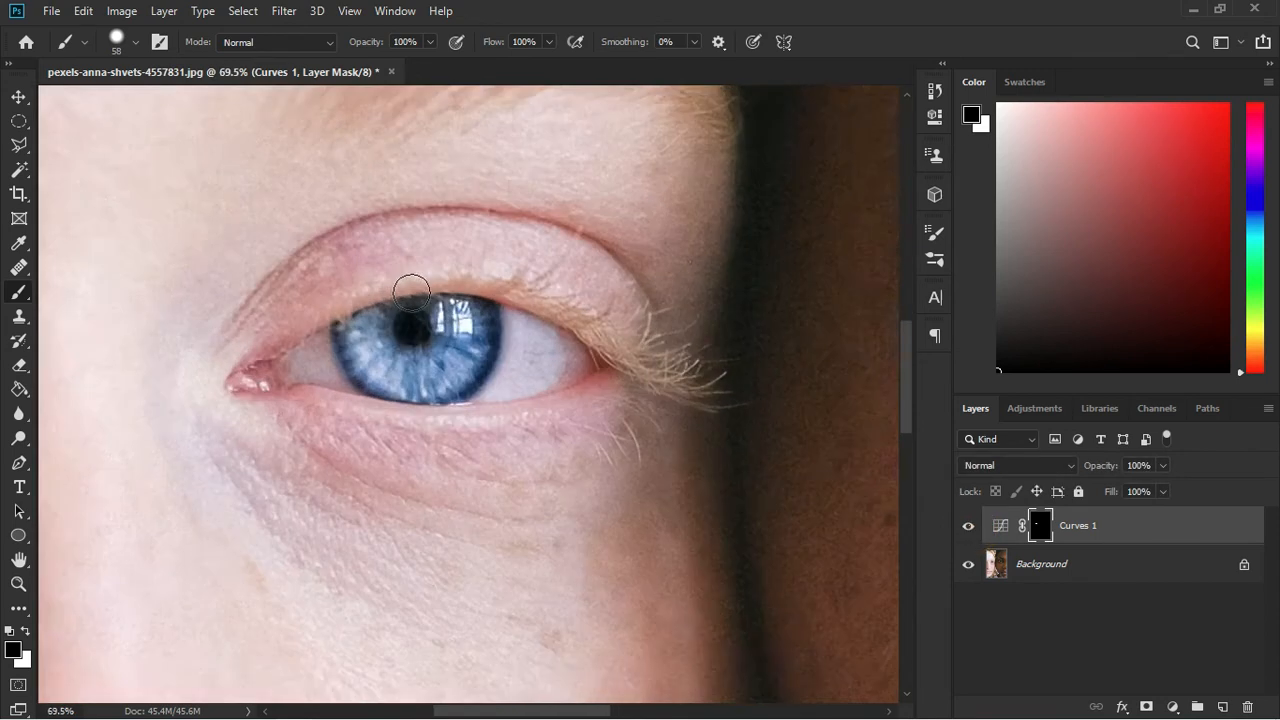
{"action": "scroll", "coordinate": [395, 290], "scroll_direction": "down", "scroll_amount": 3}
{"action": "scroll", "coordinate": [382, 308], "scroll_direction": "down", "scroll_amount": 2}
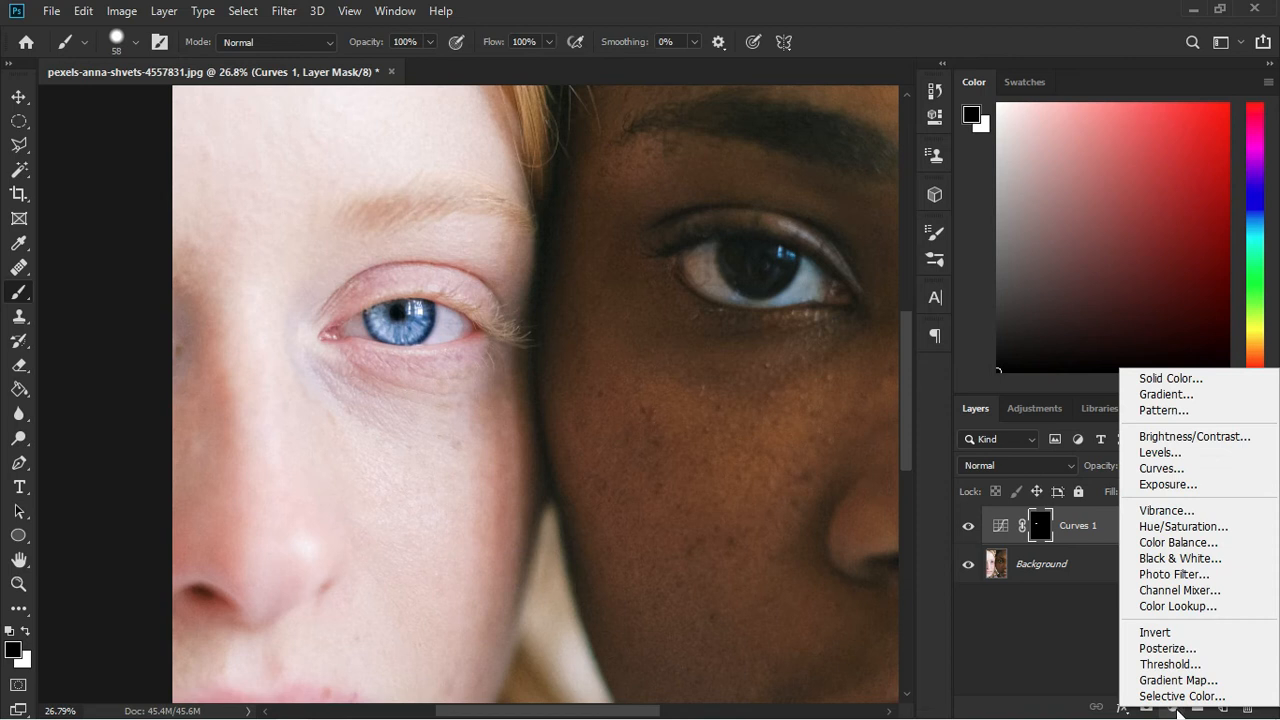
Add a Hue/Saturation adjustment layer above the Curves layer with Hue set to -100
{"action": "left_click", "coordinate": [1181, 527]}
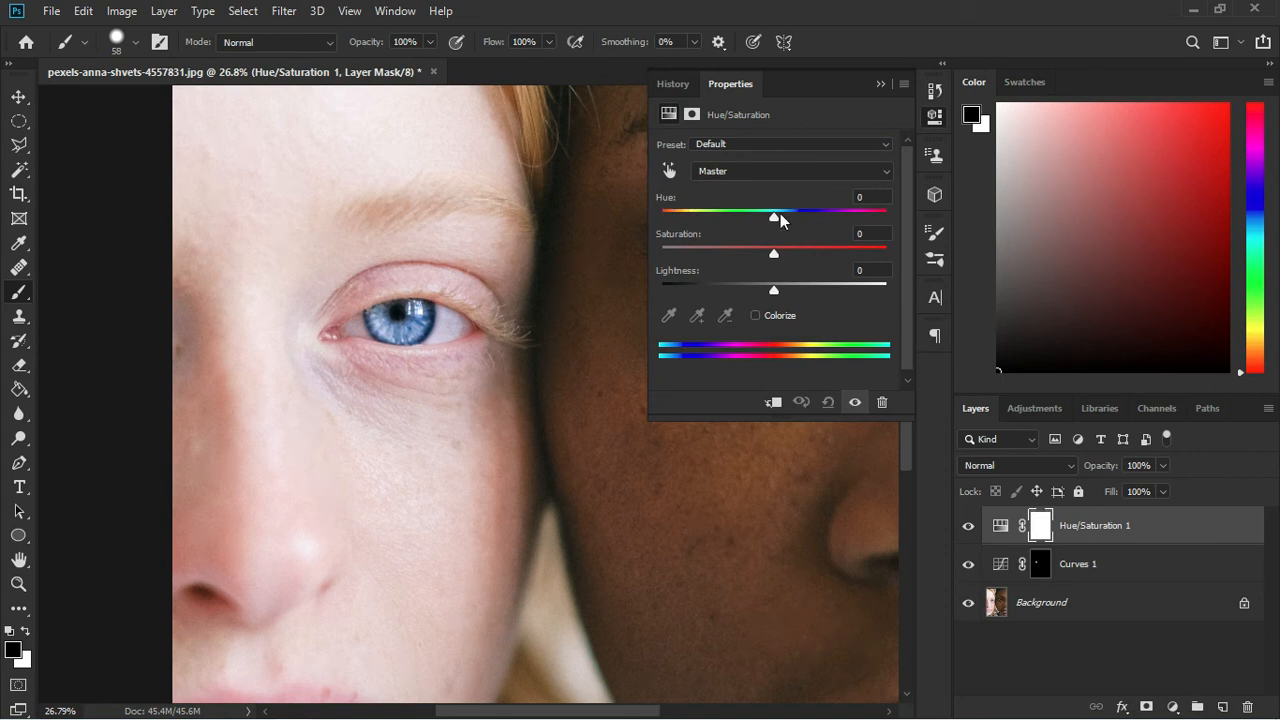
{"action": "left_click_drag", "start_coordinate": [775, 220], "coordinate": [700, 220]}
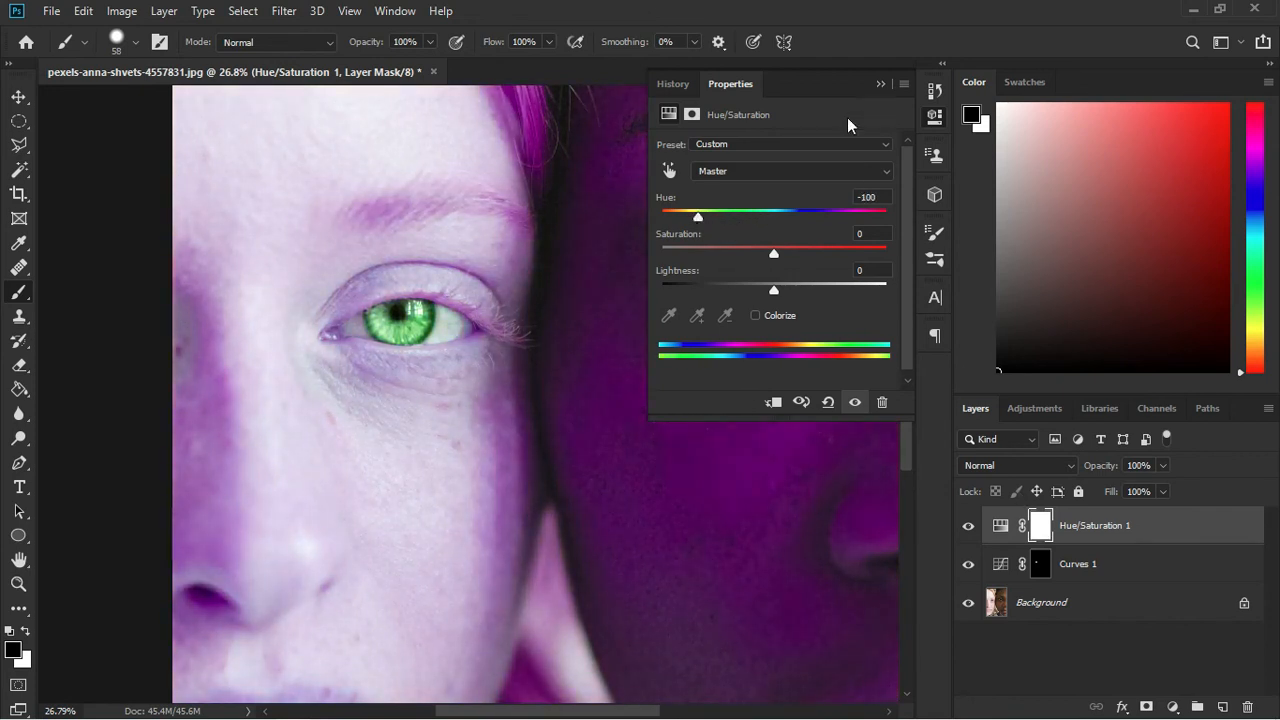
{"action": "left_click", "coordinate": [880, 86]}
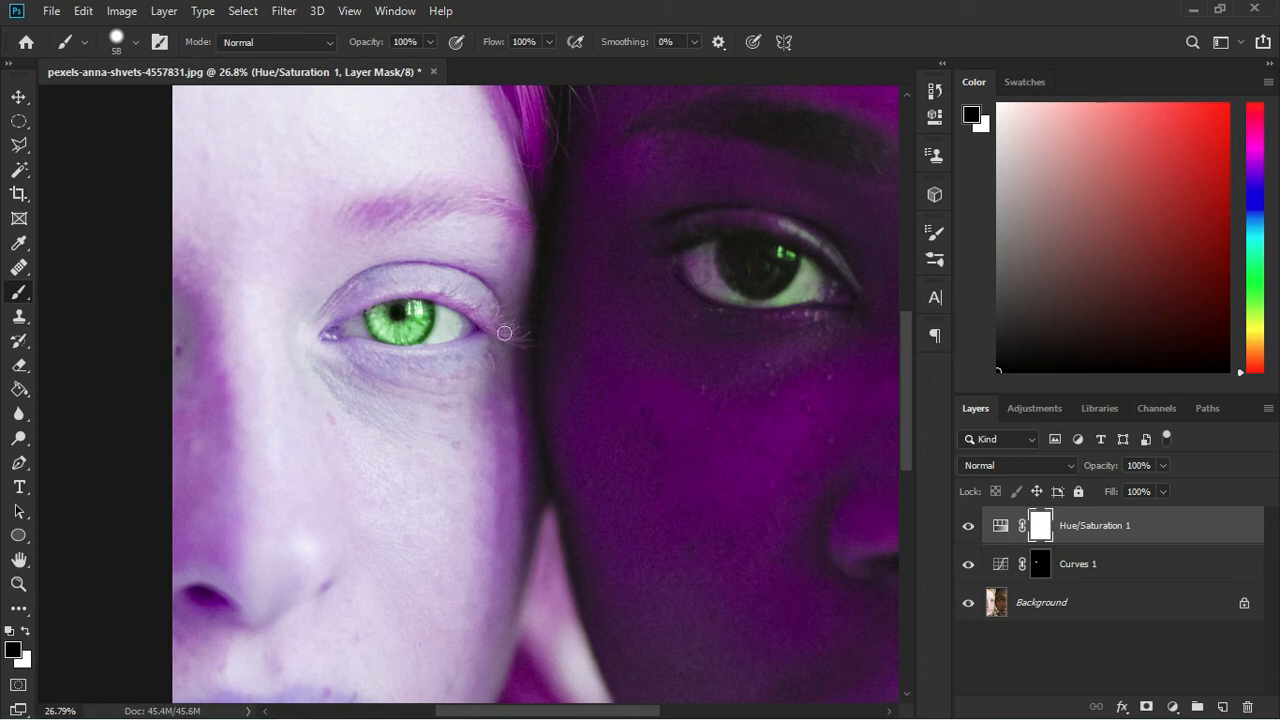
Replace the Hue/Saturation layer's white mask with the iris mask from the Curves layer
{"action": "scroll", "coordinate": [404, 319], "scroll_direction": "up", "scroll_amount": 3}
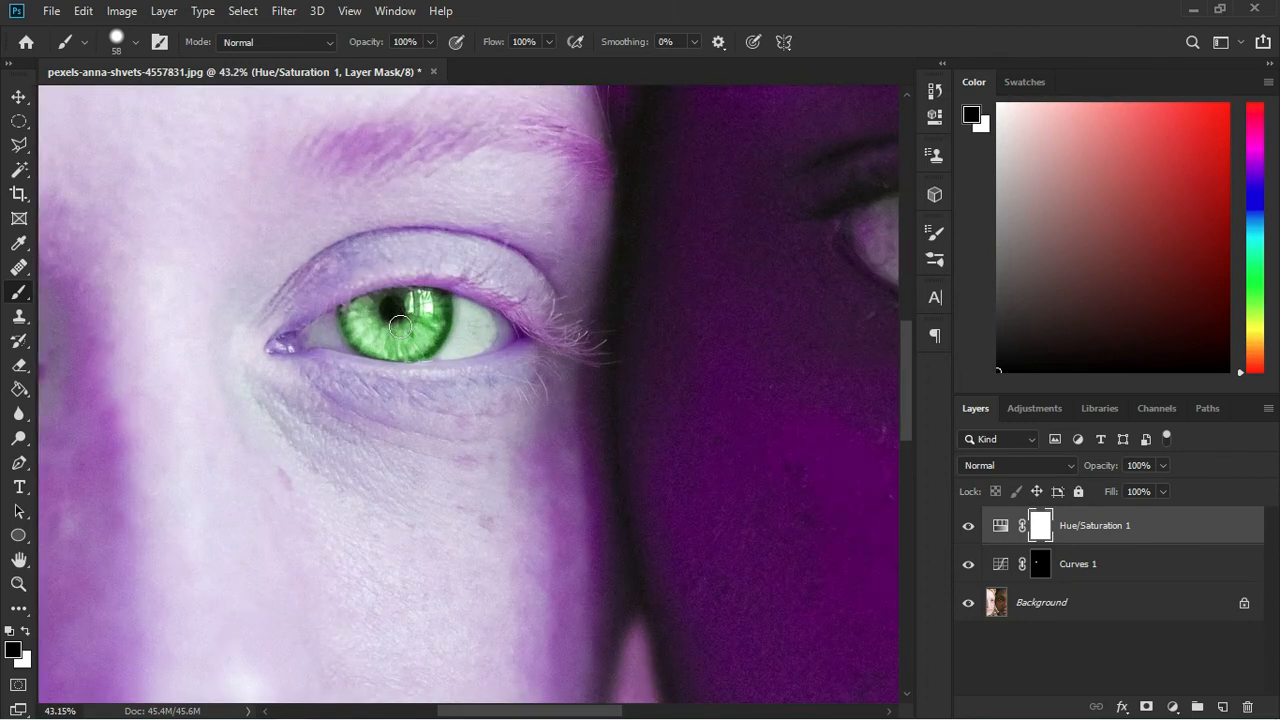
{"action": "left_click", "coordinate": [19, 97]}
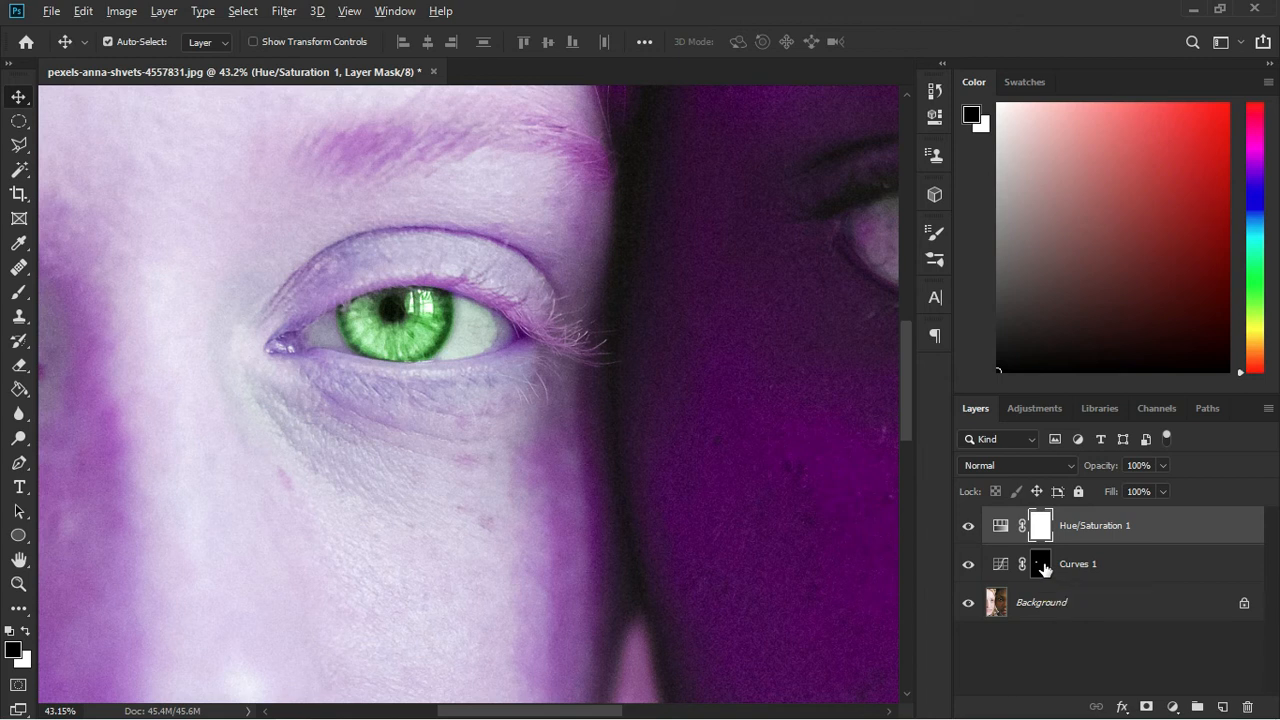
{"action": "left_click_drag", "start_coordinate": [1043, 568], "coordinate": [1044, 525]}
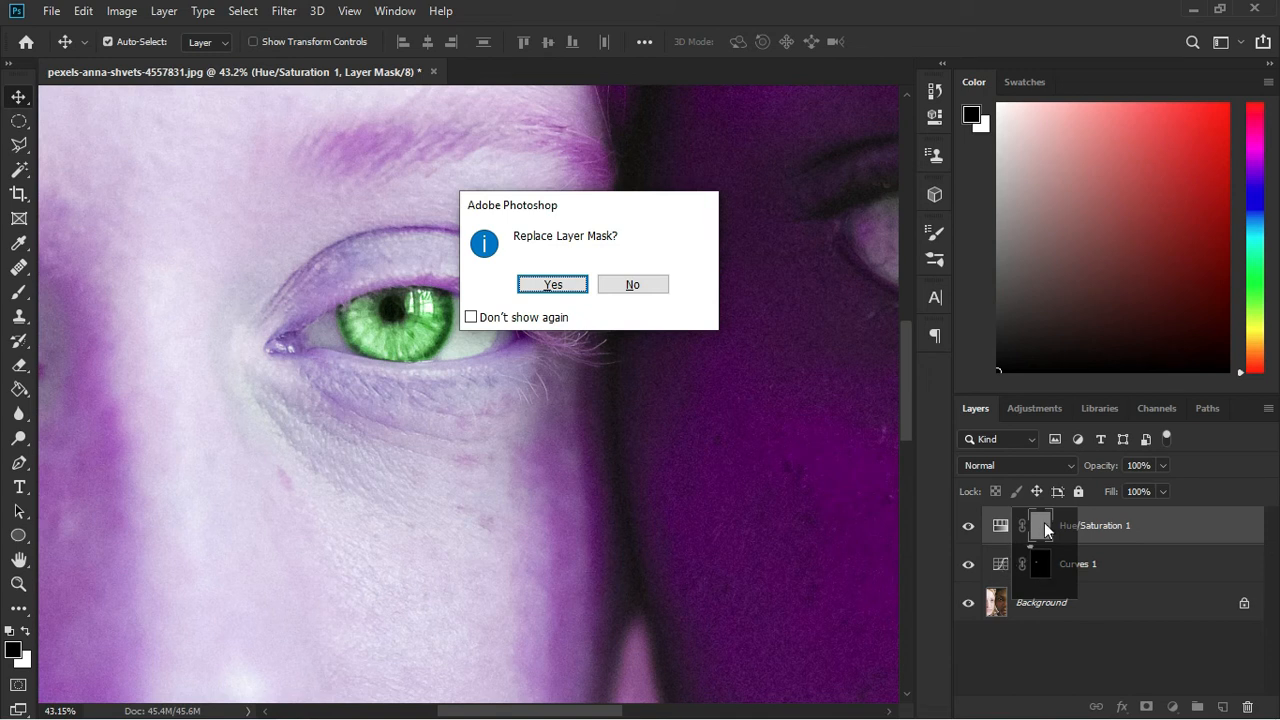
{"action": "left_click", "coordinate": [562, 284]}
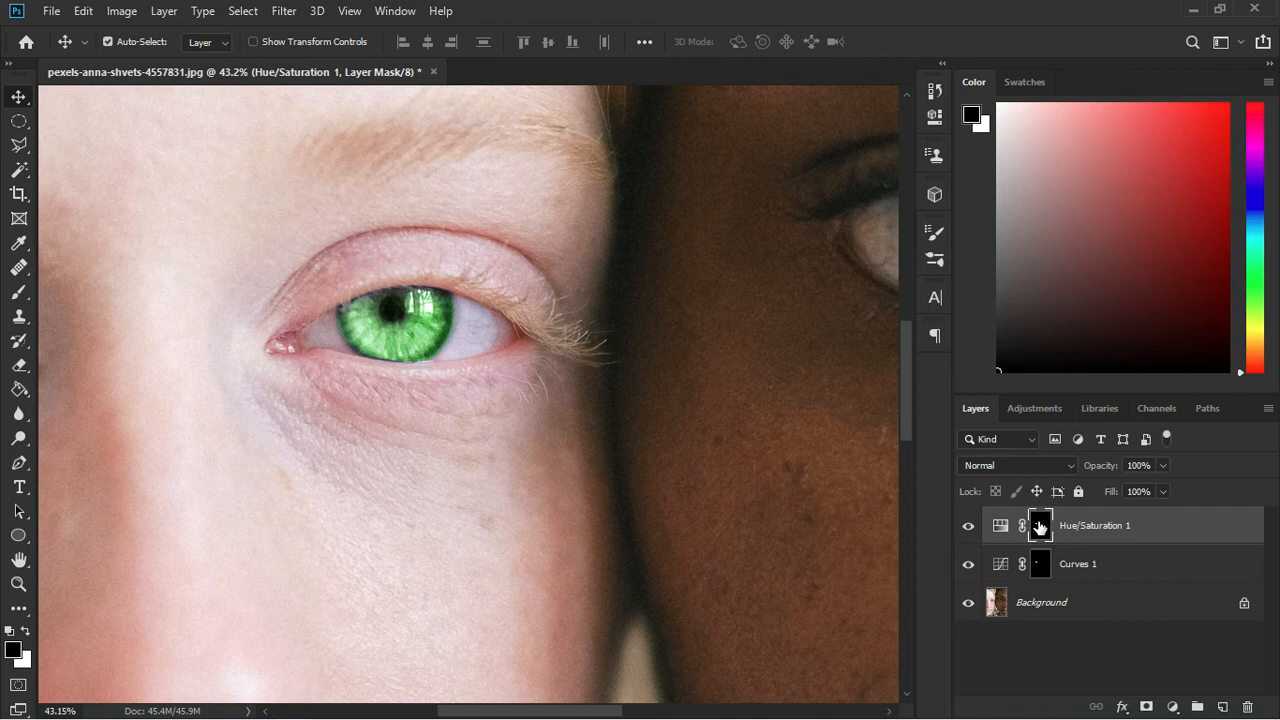
Compare the eye with and without the Hue/Saturation layer and inspect the iris edges up close
{"action": "left_click", "coordinate": [972, 530]}
{"action": "left_click", "coordinate": [972, 530]}
{"action": "left_click", "coordinate": [968, 527]}
{"action": "left_click", "coordinate": [968, 527]}
{"action": "scroll", "coordinate": [514, 360], "scroll_direction": "up", "scroll_amount": 5}
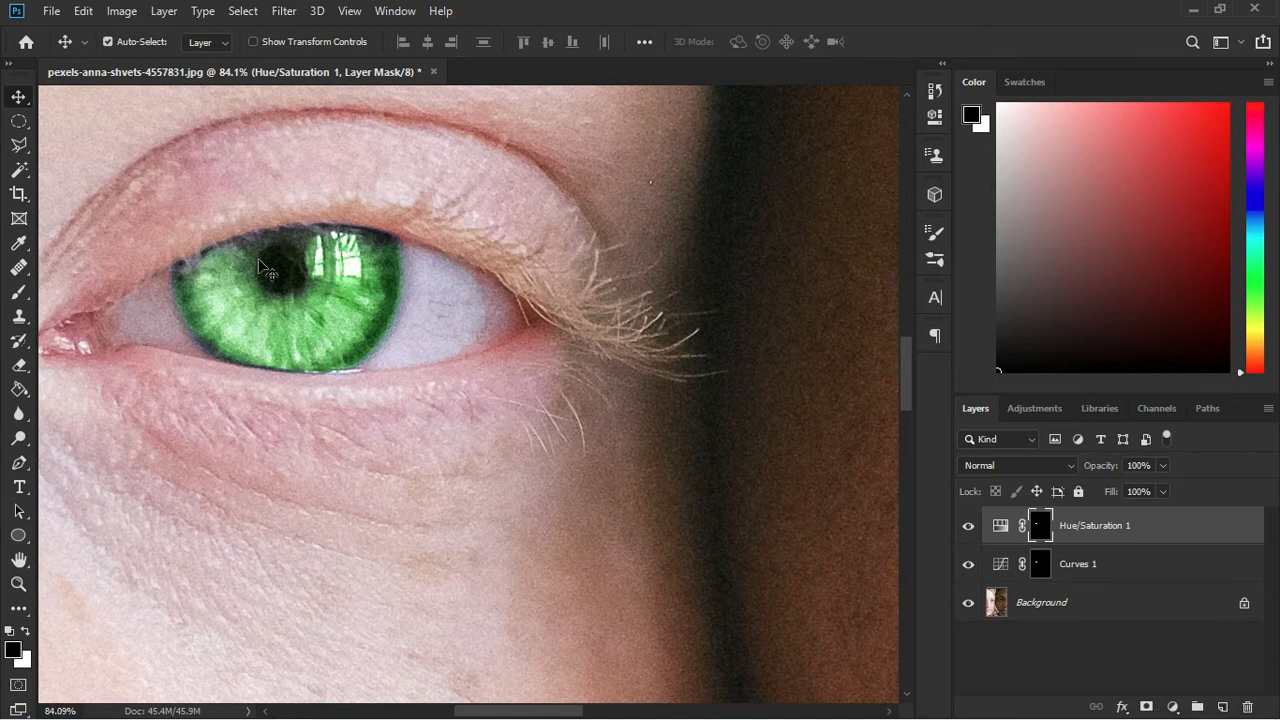
{"action": "scroll", "coordinate": [258, 266], "scroll_direction": "up", "scroll_amount": 1}
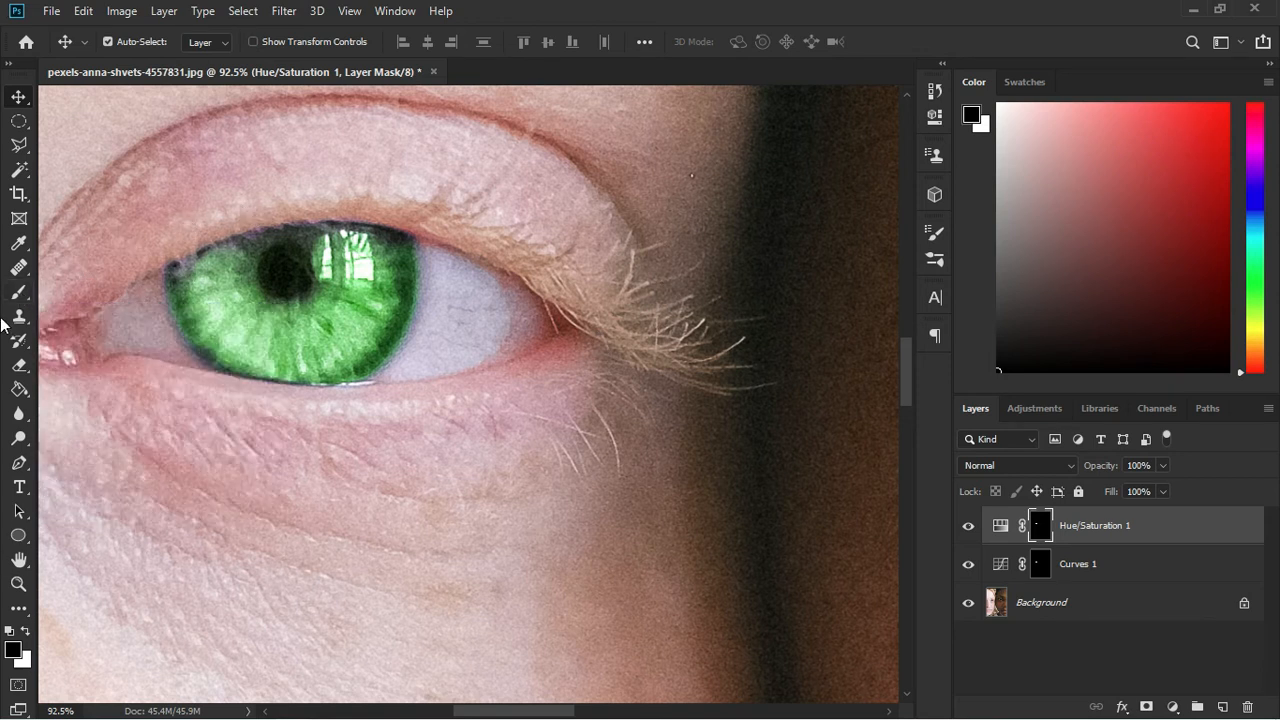
Paint black over part of the upper iris on the Hue/Saturation mask and restore the area with white
{"action": "left_click", "coordinate": [27, 291]}
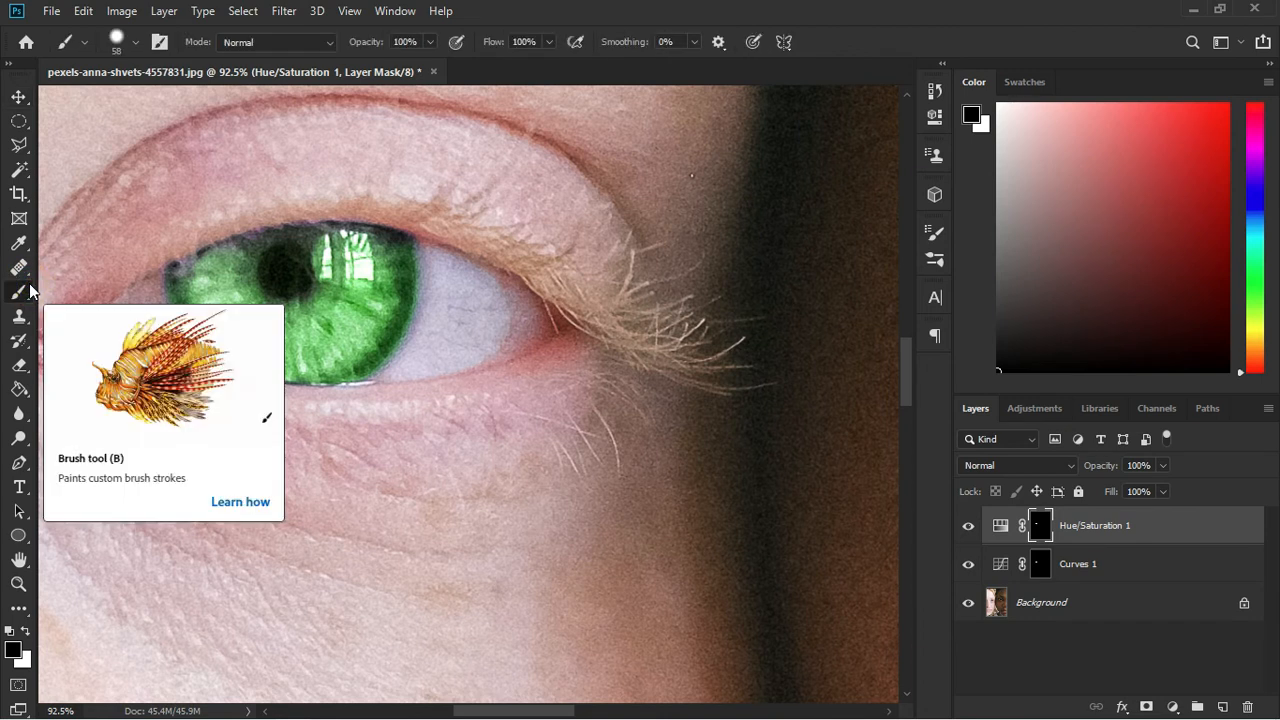
{"action": "mouse_move", "coordinate": [223, 229]}
{"action": "left_mouse_down"}
{"action": "mouse_move", "coordinate": [225, 280]}
{"action": "mouse_move", "coordinate": [192, 247]}
{"action": "mouse_move", "coordinate": [258, 290]}
{"action": "mouse_move", "coordinate": [237, 302]}
{"action": "mouse_move", "coordinate": [265, 280]}
{"action": "mouse_move", "coordinate": [222, 306]}
{"action": "mouse_move", "coordinate": [239, 280]}
{"action": "mouse_move", "coordinate": [213, 307]}
{"action": "mouse_move", "coordinate": [245, 270]}
{"action": "left_mouse_up"}
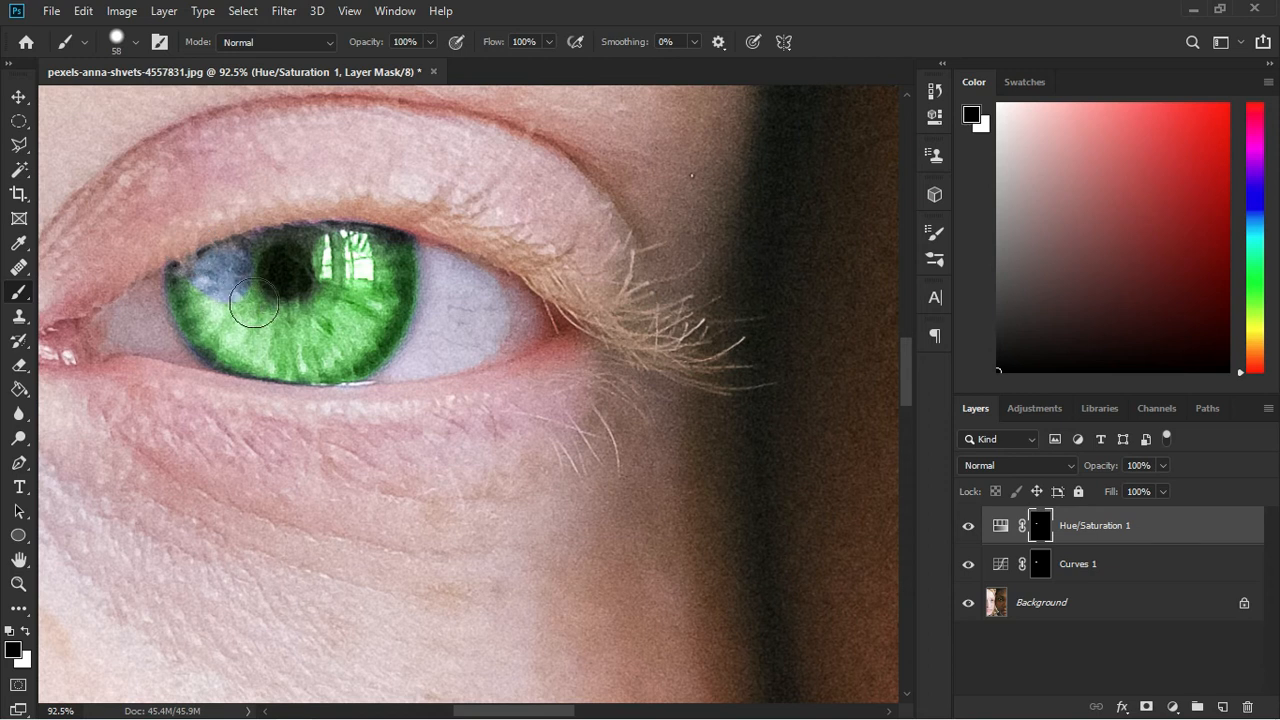
{"action": "left_click", "coordinate": [26, 631]}
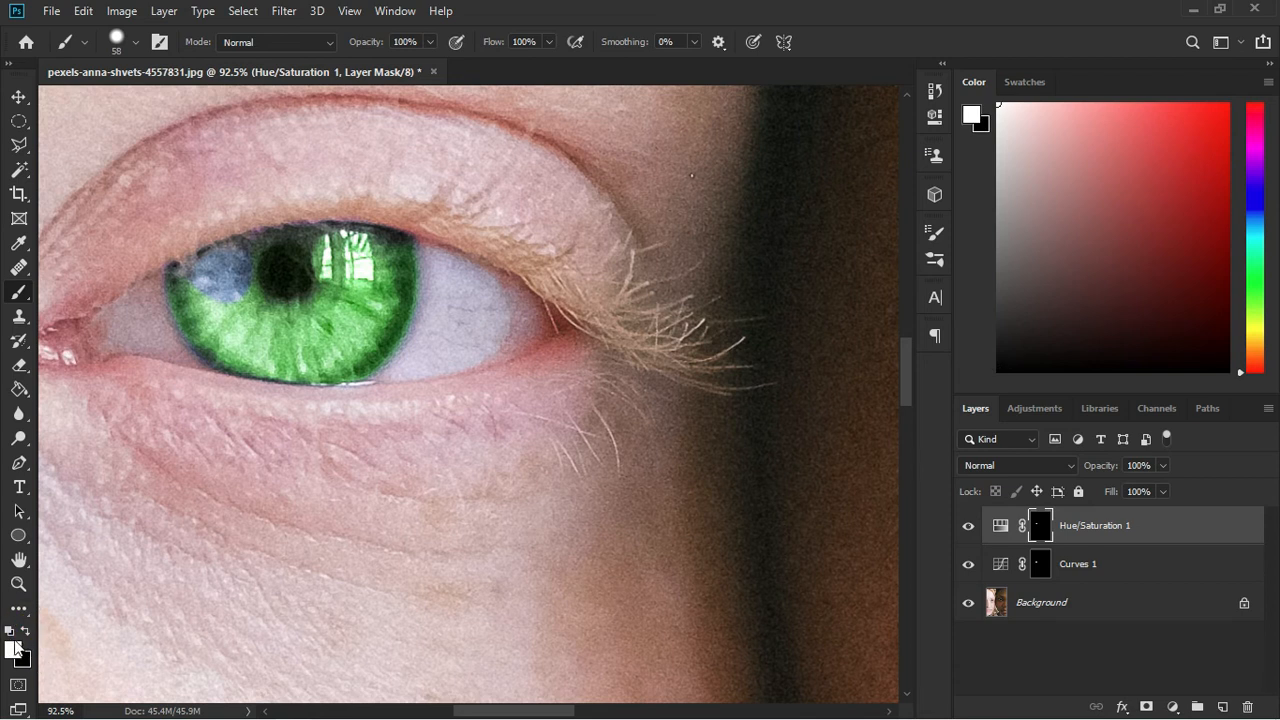
{"action": "mouse_move", "coordinate": [235, 287]}
{"action": "left_mouse_down"}
{"action": "mouse_move", "coordinate": [350, 258]}
{"action": "mouse_move", "coordinate": [302, 246]}
{"action": "mouse_move", "coordinate": [195, 272]}
{"action": "mouse_move", "coordinate": [207, 324]}
{"action": "mouse_move", "coordinate": [204, 310]}
{"action": "mouse_move", "coordinate": [223, 330]}
{"action": "mouse_move", "coordinate": [210, 333]}
{"action": "mouse_move", "coordinate": [292, 348]}
{"action": "mouse_move", "coordinate": [346, 333]}
{"action": "mouse_move", "coordinate": [345, 310]}
{"action": "mouse_move", "coordinate": [199, 278]}
{"action": "mouse_move", "coordinate": [323, 255]}
{"action": "left_mouse_up"}
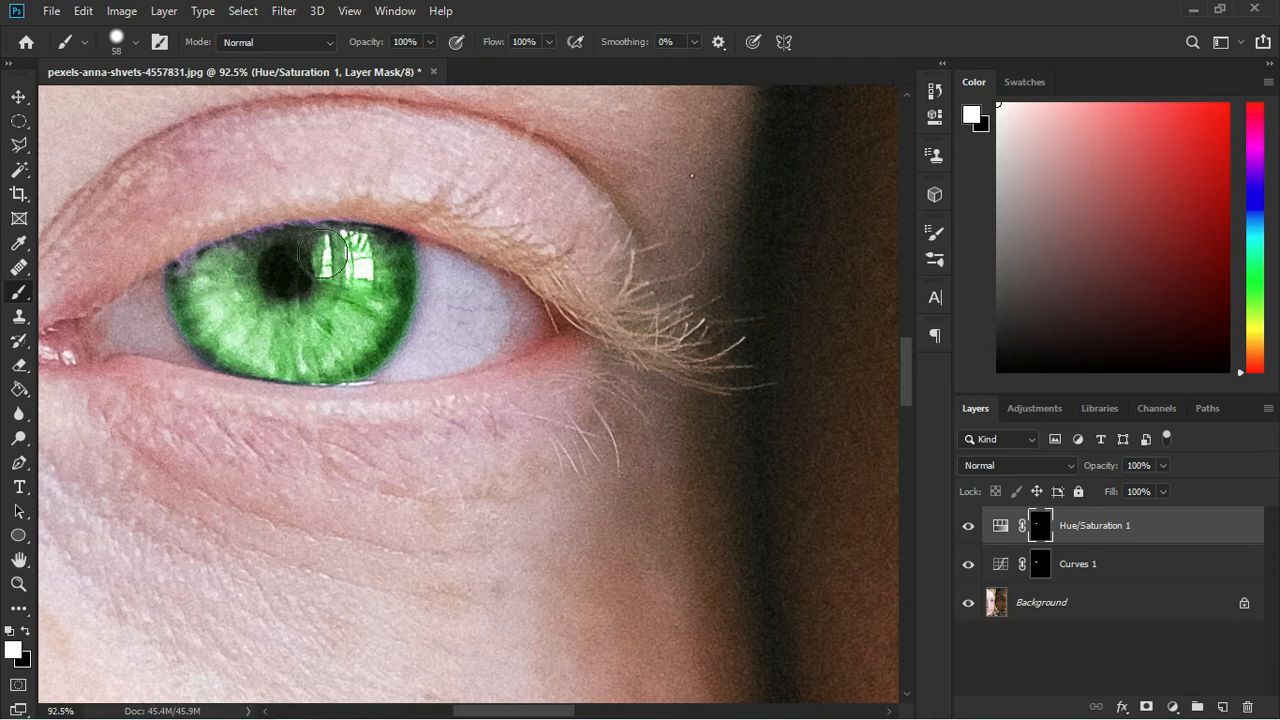
{"action": "scroll", "coordinate": [335, 248], "scroll_direction": "down", "scroll_amount": 5}
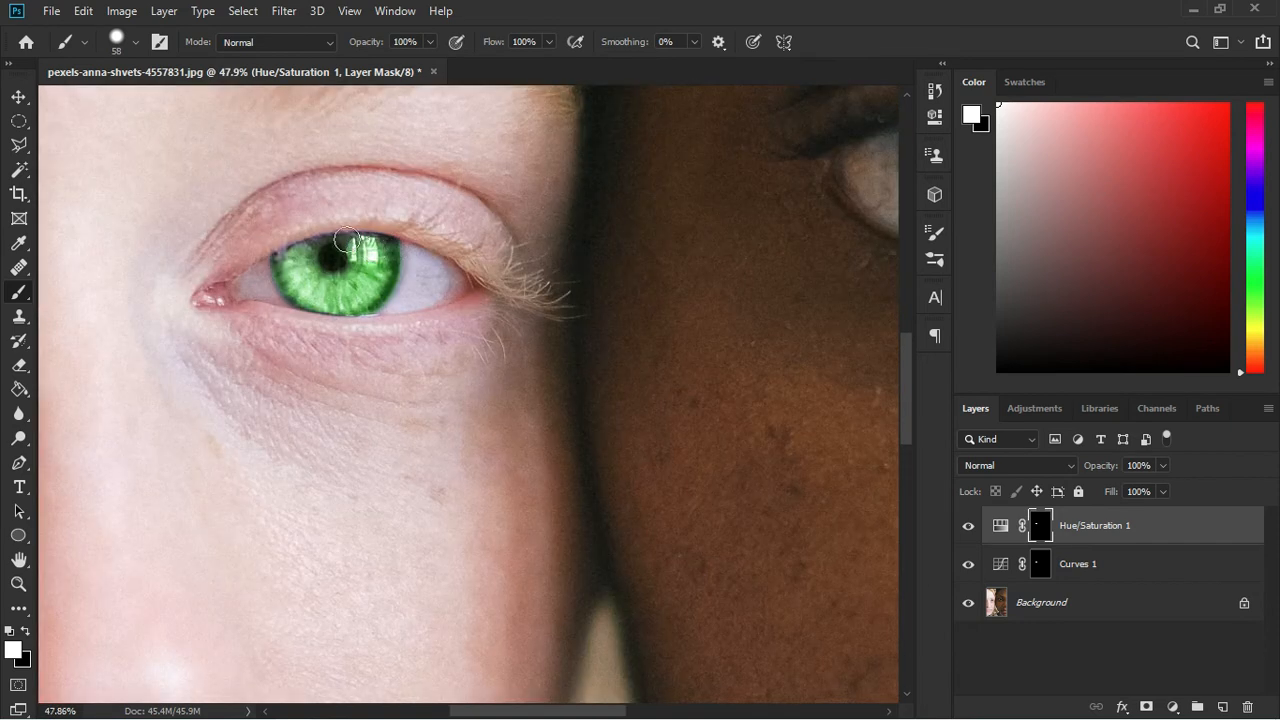
Paint black on the Hue/Saturation mask along the upper eyelid edge to remove the colour spill outside the iris
{"action": "scroll", "coordinate": [294, 220], "scroll_direction": "up", "scroll_amount": 3}
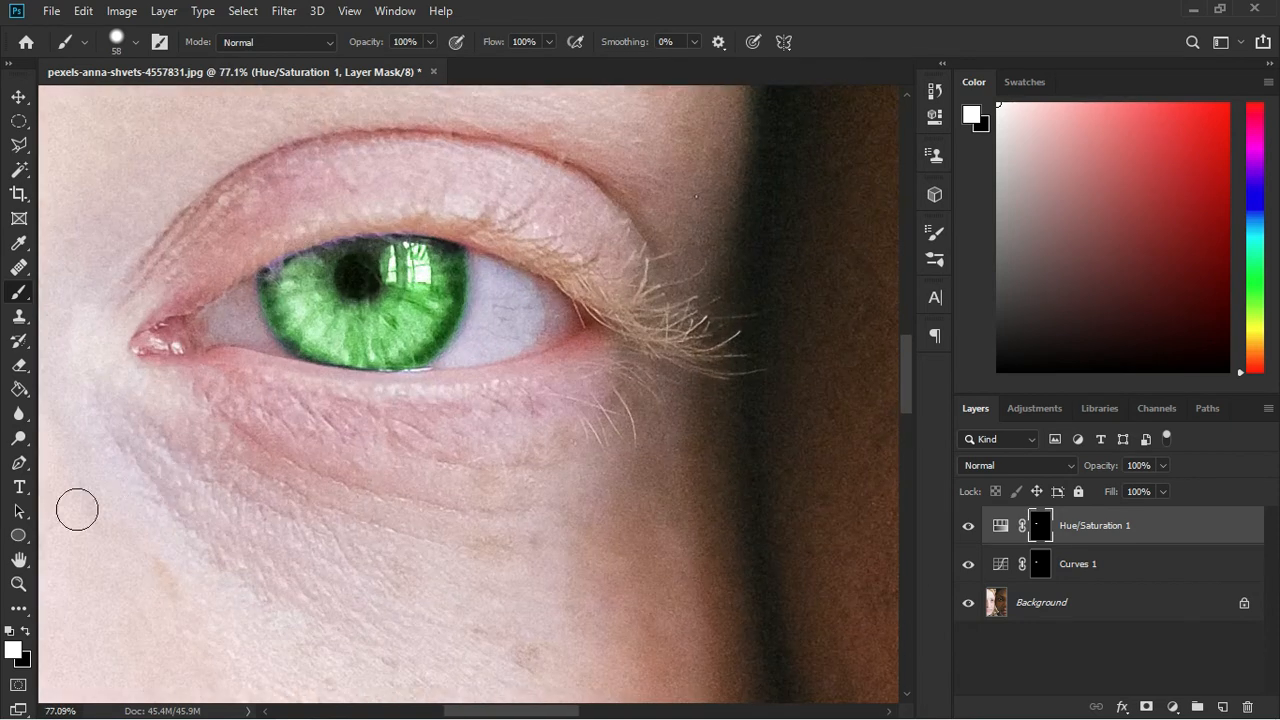
{"action": "left_click", "coordinate": [26, 631]}
{"action": "scroll", "coordinate": [309, 171], "scroll_direction": "up", "scroll_amount": 3}
{"action": "left_click_drag", "start_coordinate": [220, 302], "coordinate": [244, 295]}
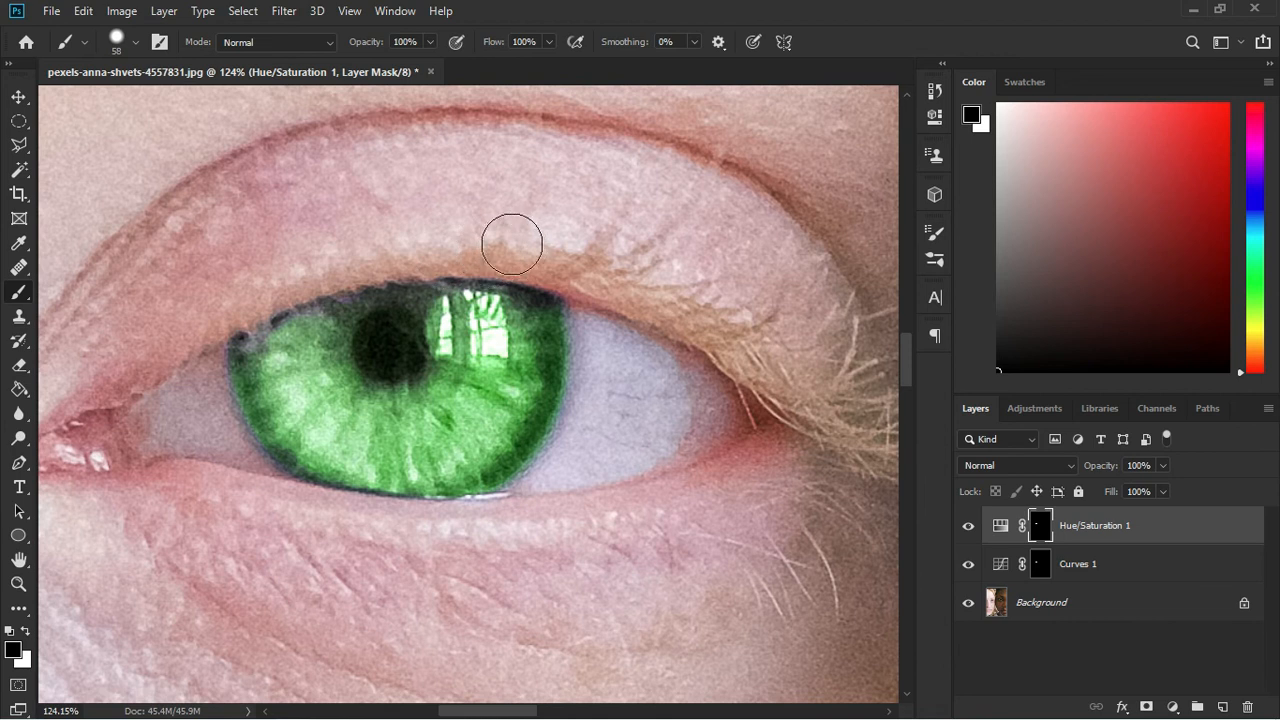
{"action": "scroll", "coordinate": [512, 244], "scroll_direction": "down", "scroll_amount": 3}
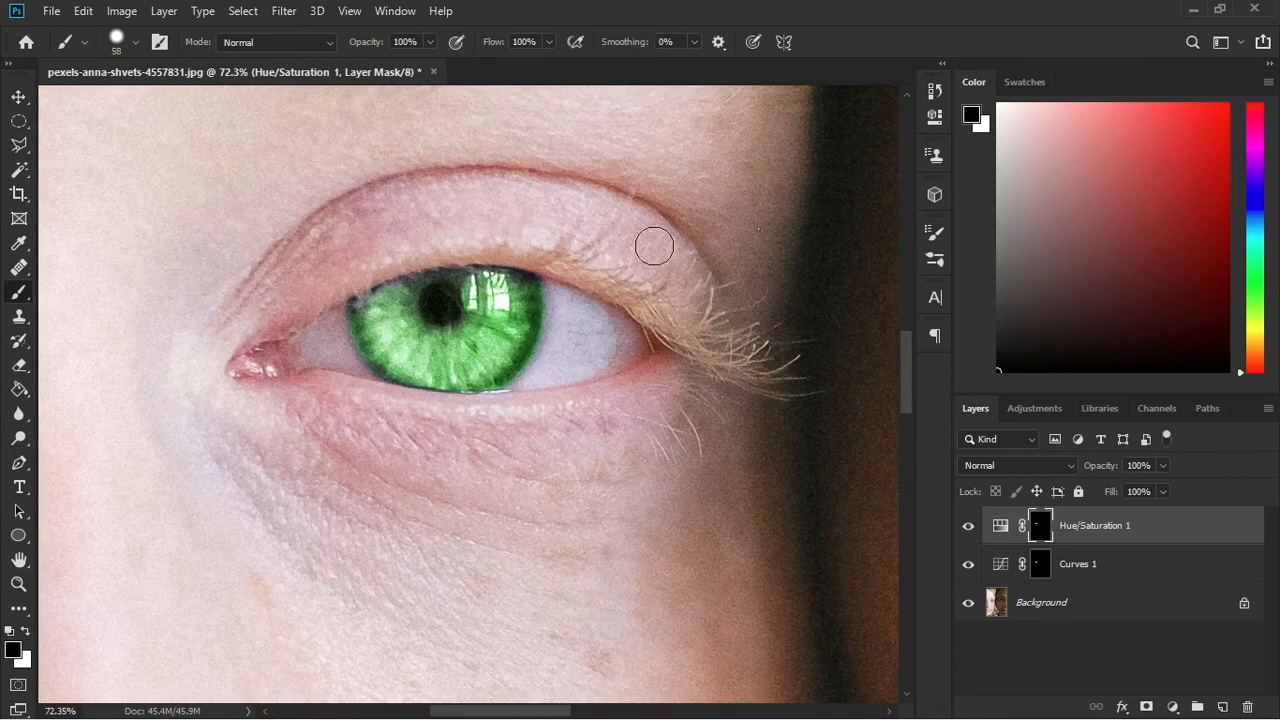
{"action": "scroll", "coordinate": [505, 278], "scroll_direction": "down", "scroll_amount": 4}
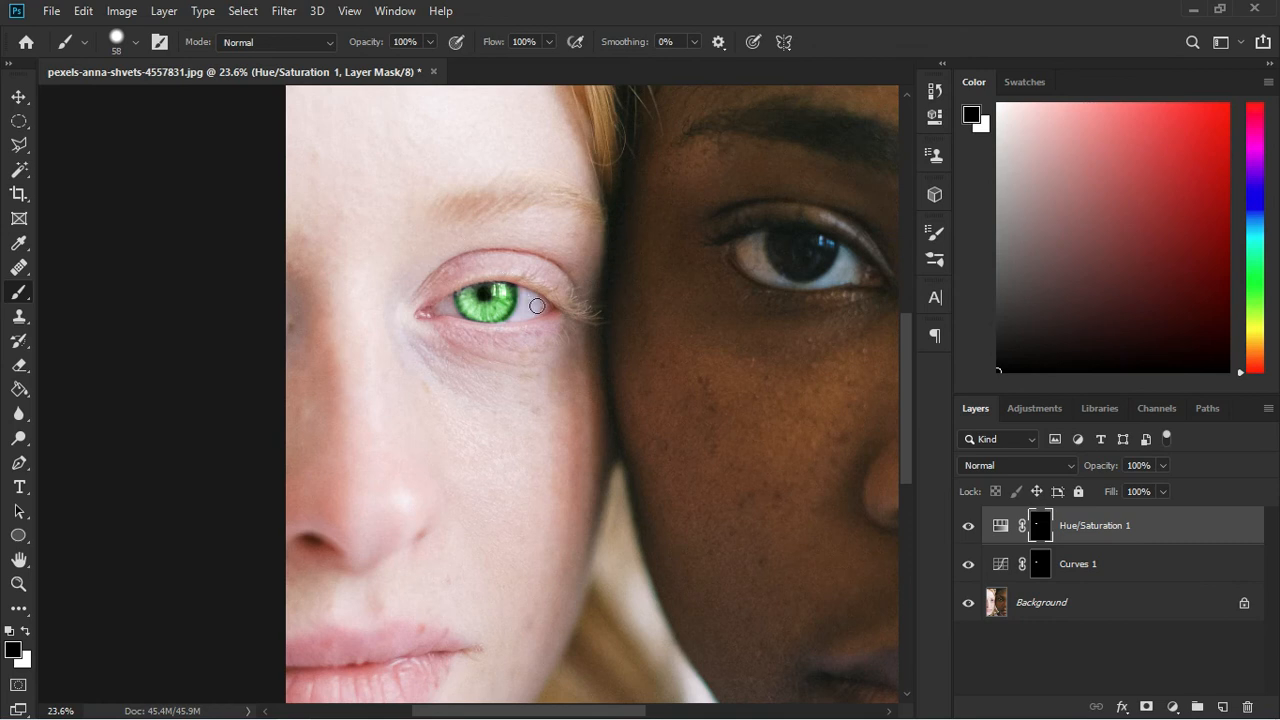
{"action": "scroll", "coordinate": [537, 305], "scroll_direction": "up", "scroll_amount": 2}
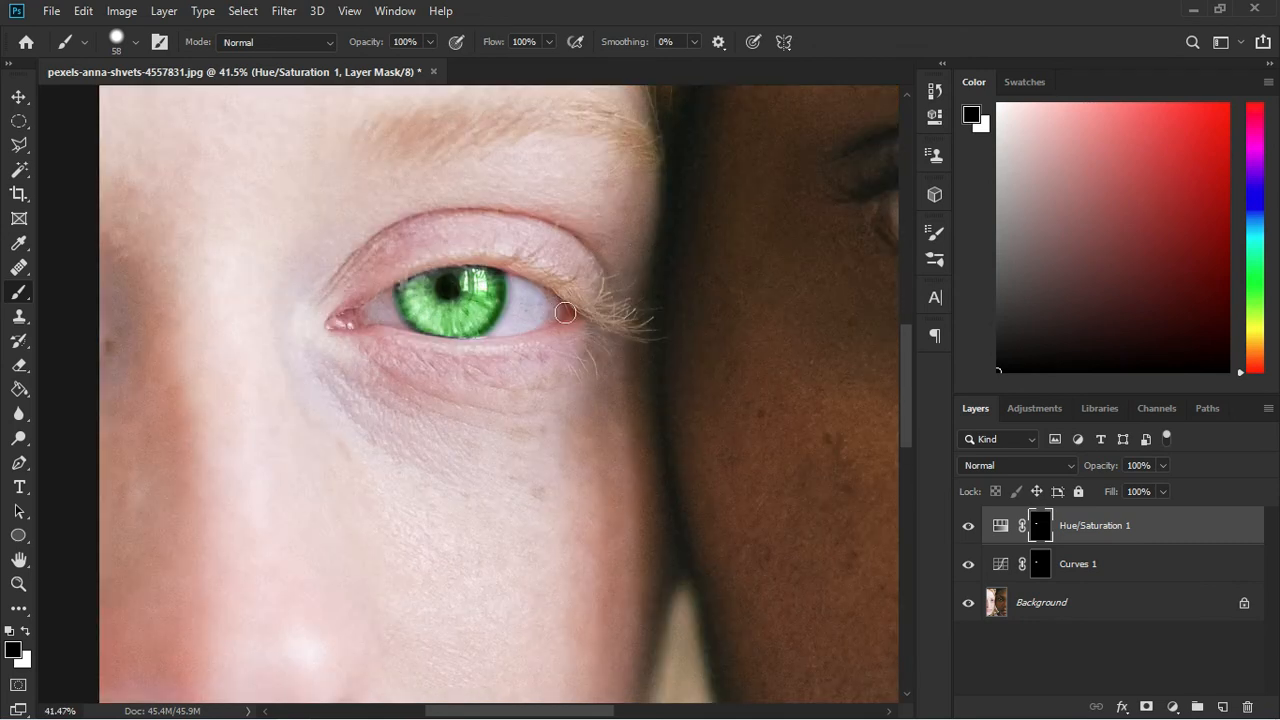
Set the Hue/Saturation layer's Hue to -180 and check the iris colour against the whole portrait
{"action": "double_click", "coordinate": [1001, 527]}
{"action": "left_click_drag", "start_coordinate": [697, 218], "coordinate": [634, 252]}
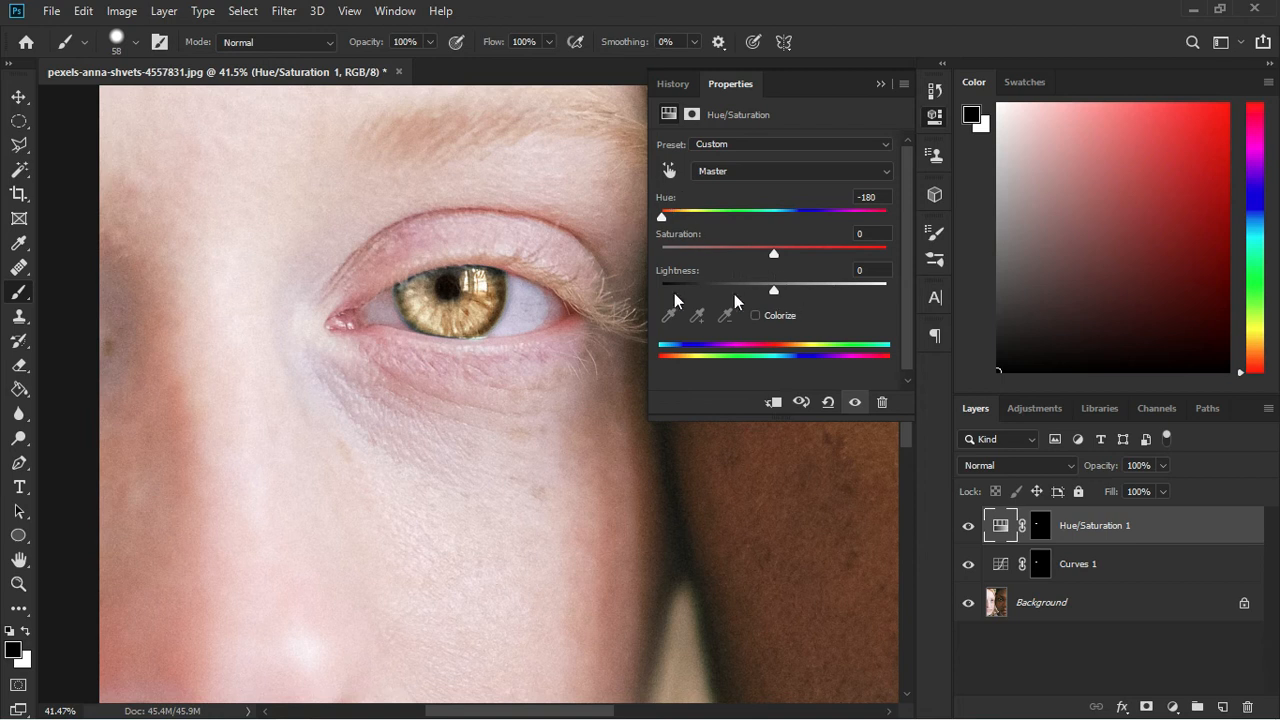
{"action": "scroll", "coordinate": [258, 340], "scroll_direction": "down", "scroll_amount": 9}
{"action": "scroll", "coordinate": [367, 305], "scroll_direction": "up", "scroll_amount": 3}
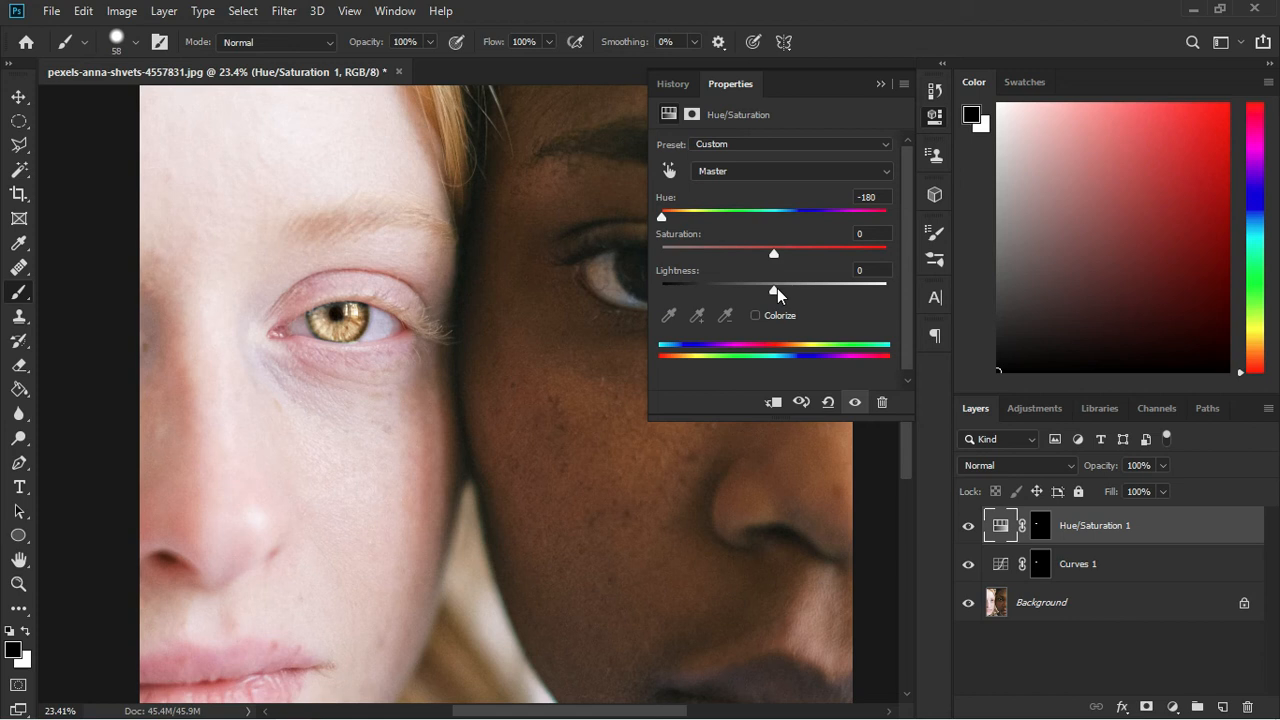
{"action": "scroll", "coordinate": [362, 320], "scroll_direction": "up", "scroll_amount": 4}
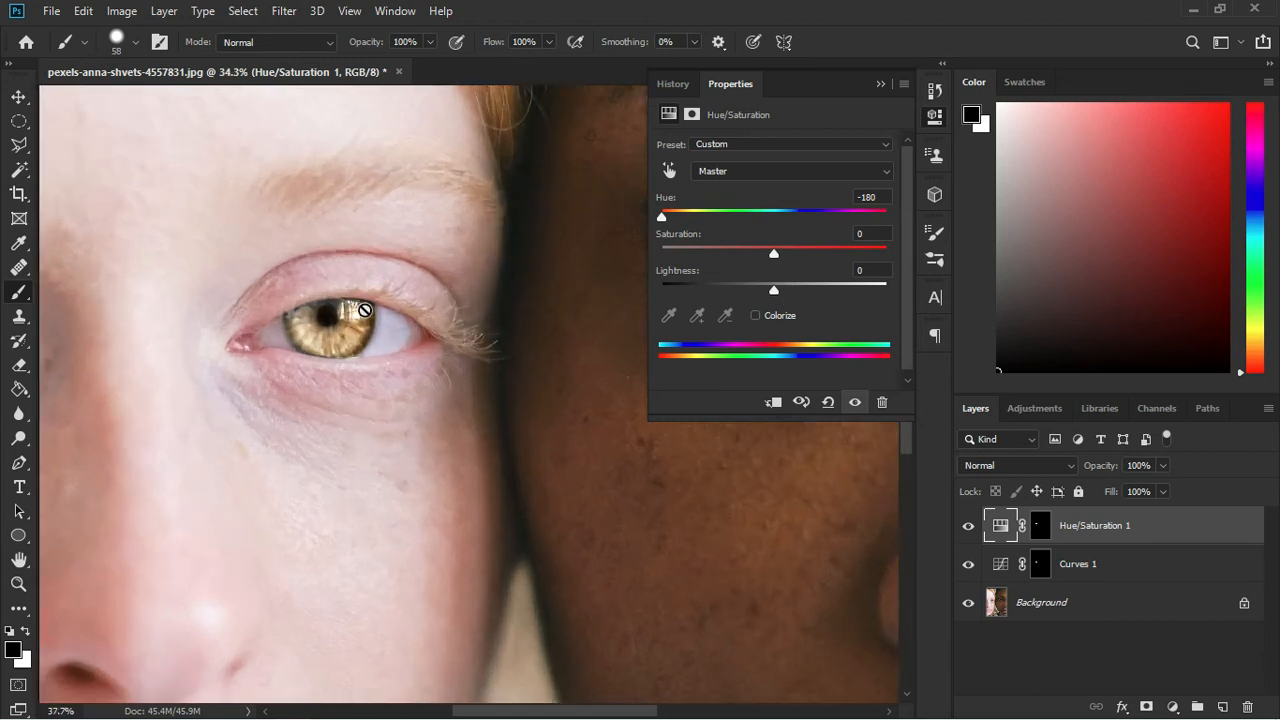
{"action": "scroll", "coordinate": [362, 320], "scroll_direction": "down", "scroll_amount": 2}
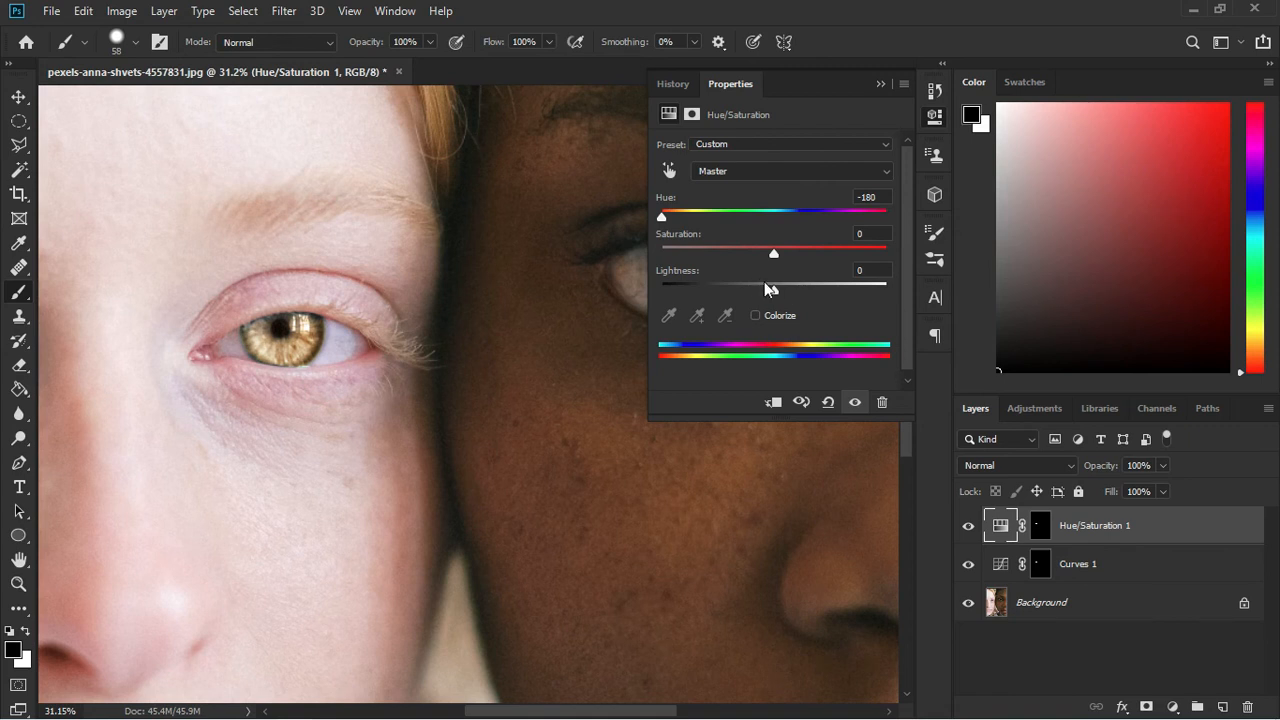
Set the Hue/Saturation layer's Saturation to +26 and Lightness to -40, checking the iris at several magnifications
{"action": "left_click_drag", "start_coordinate": [774, 294], "coordinate": [730, 301]}
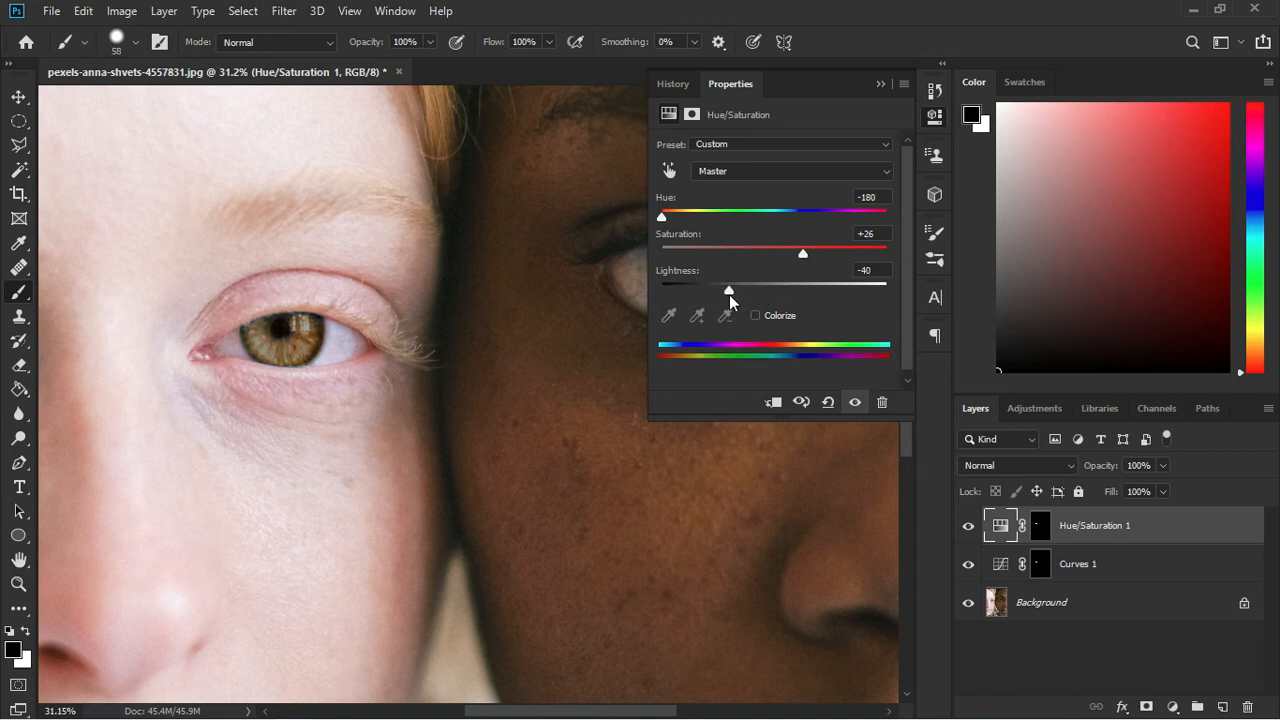
{"action": "scroll", "coordinate": [403, 351], "scroll_direction": "down", "scroll_amount": 3}
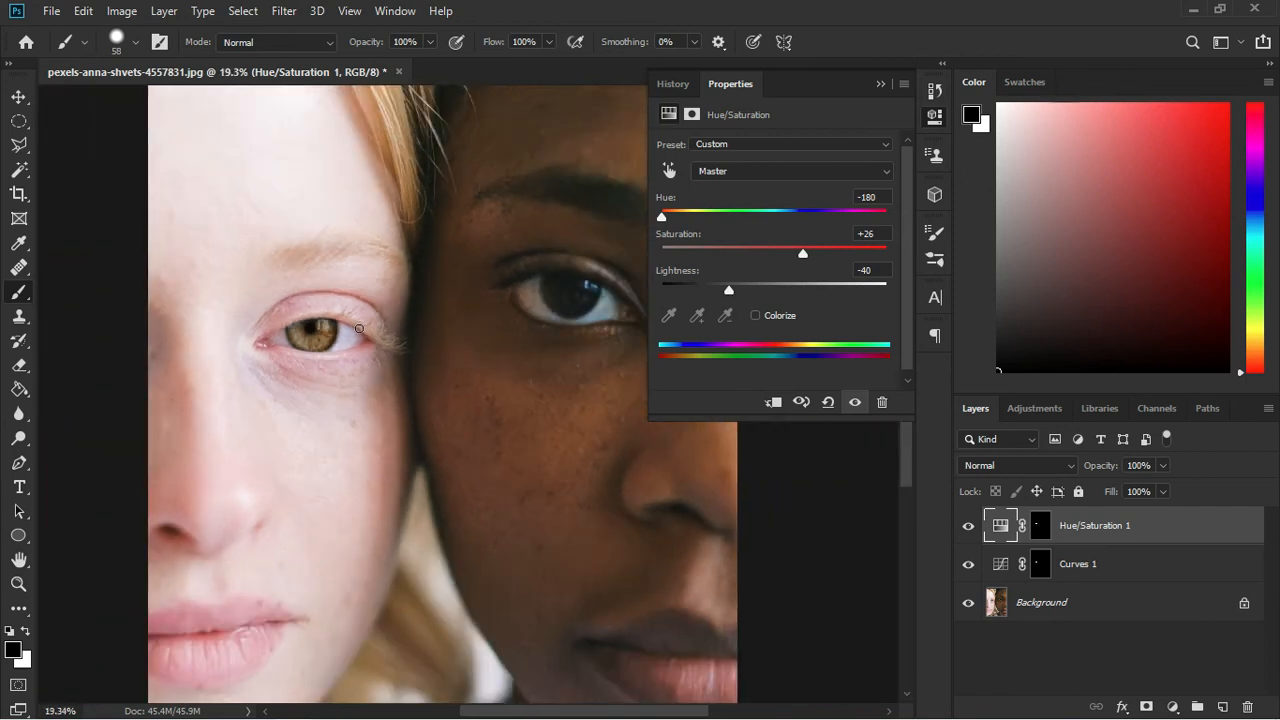
{"action": "scroll", "coordinate": [366, 334], "scroll_direction": "up", "scroll_amount": 3}
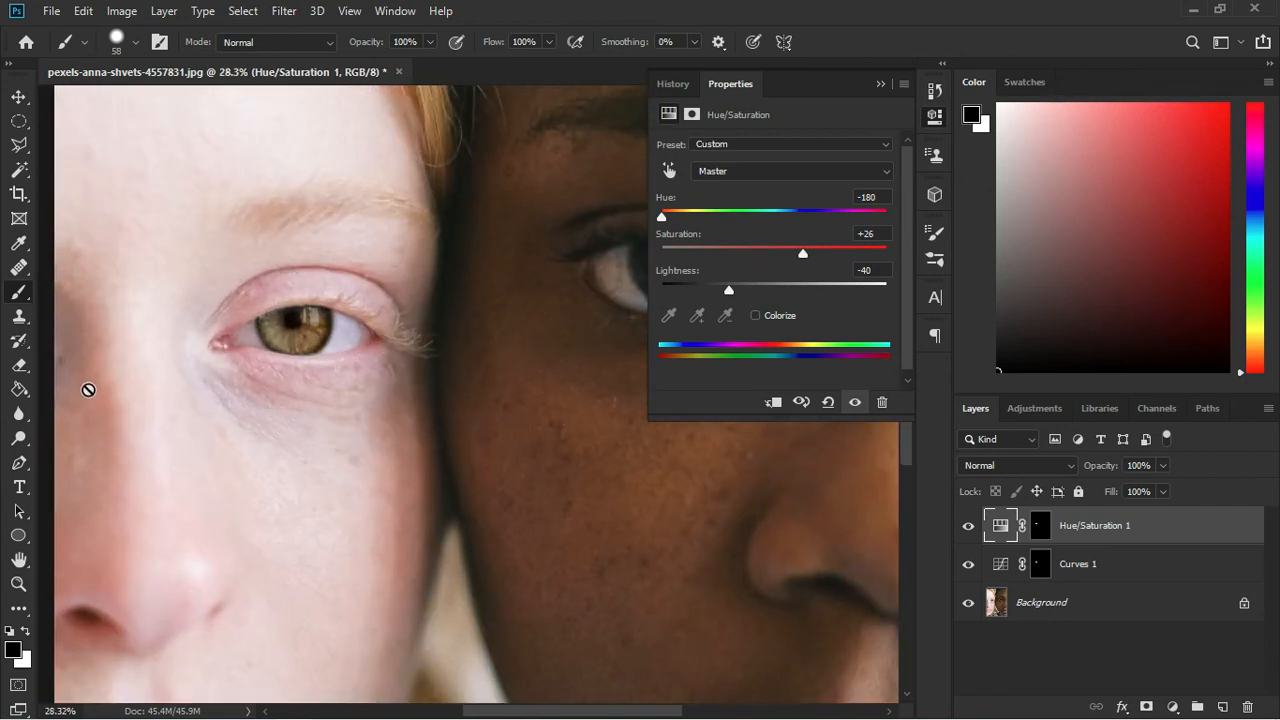
{"action": "scroll", "coordinate": [86, 388], "scroll_direction": "down", "scroll_amount": 2}
{"action": "scroll", "coordinate": [188, 366], "scroll_direction": "up", "scroll_amount": 4}
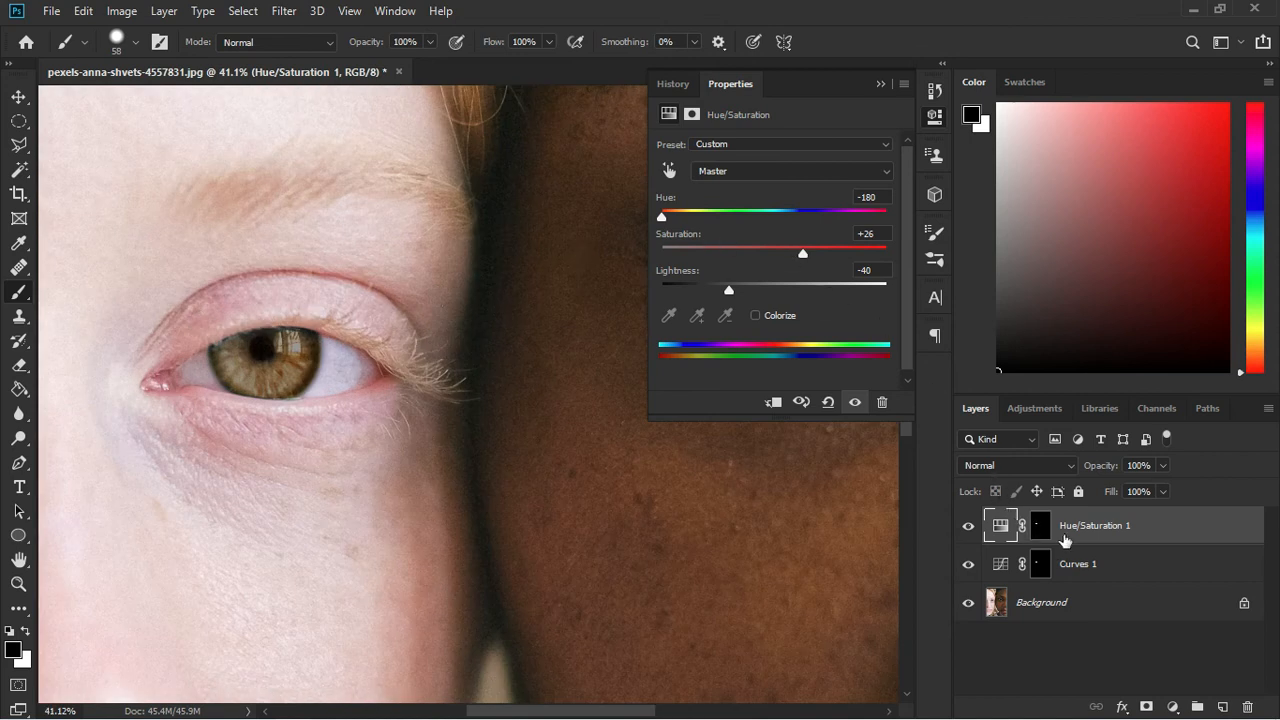
{"action": "left_click", "coordinate": [879, 83]}
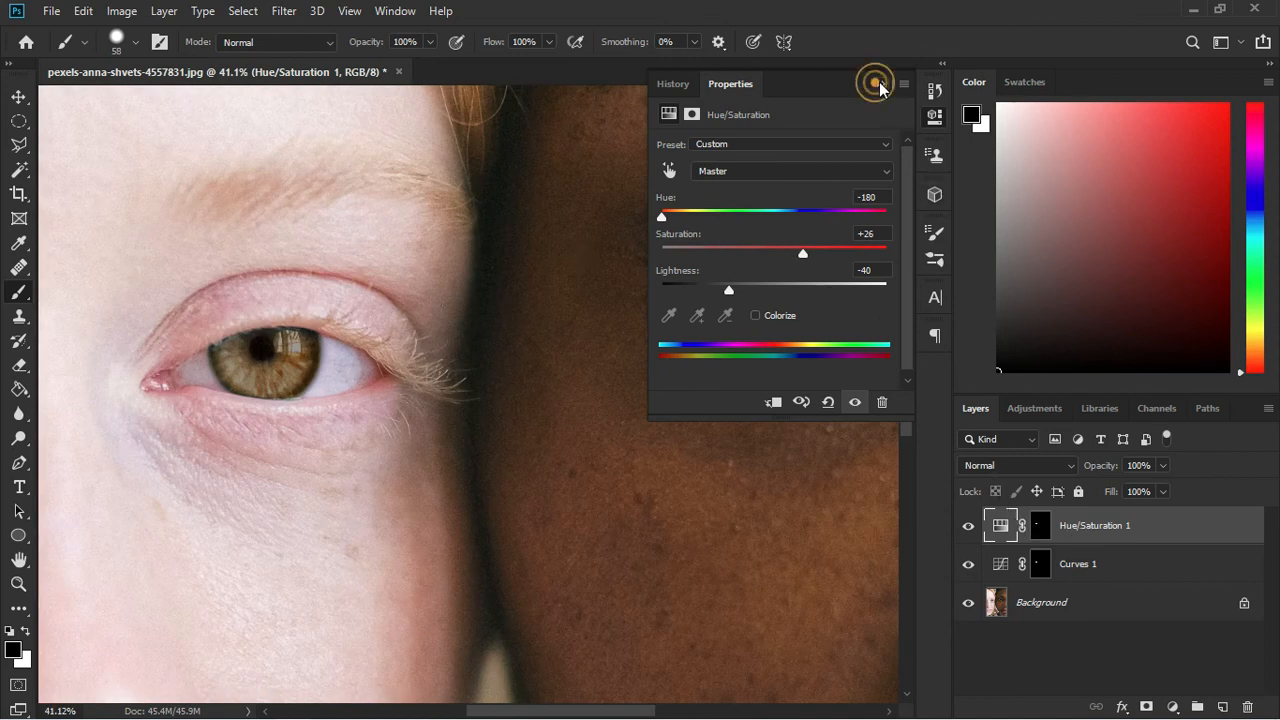
Set the Hue/Saturation layer's Lightness to -63 and move the Curves layer above the Hue/Saturation layer
{"action": "double_click", "coordinate": [1003, 522]}
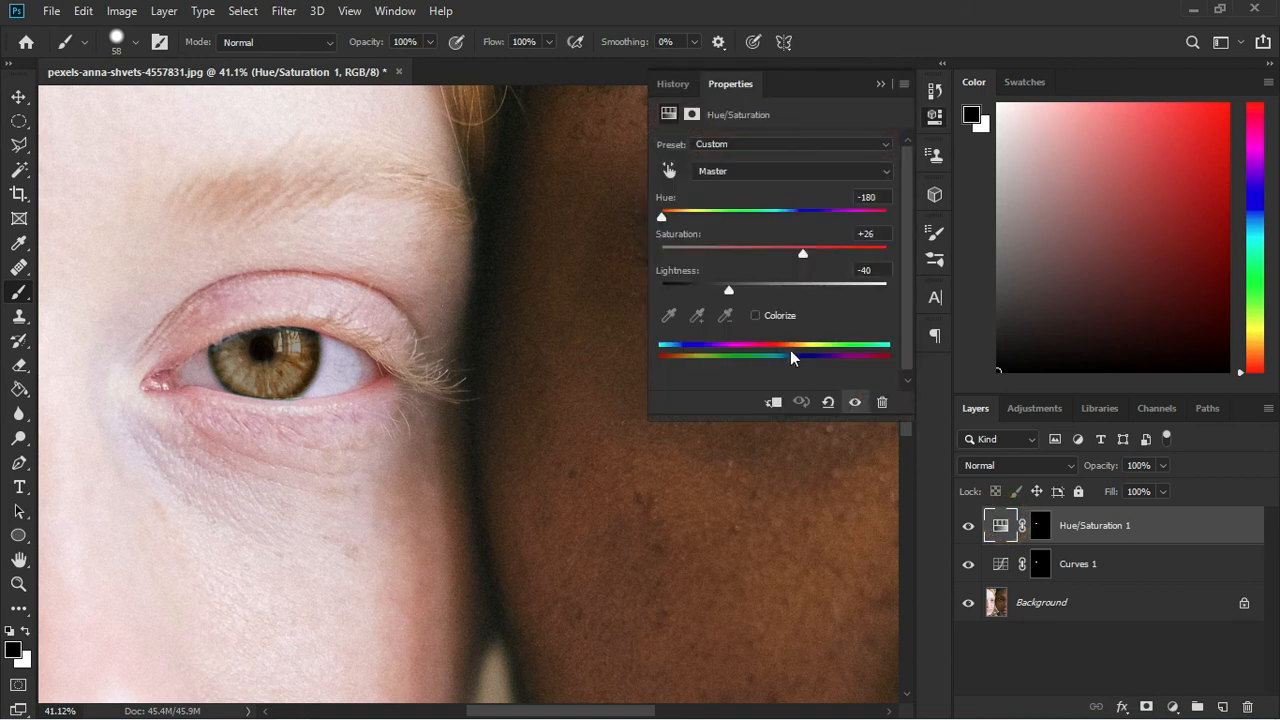
{"action": "left_click_drag", "start_coordinate": [731, 291], "coordinate": [704, 291]}
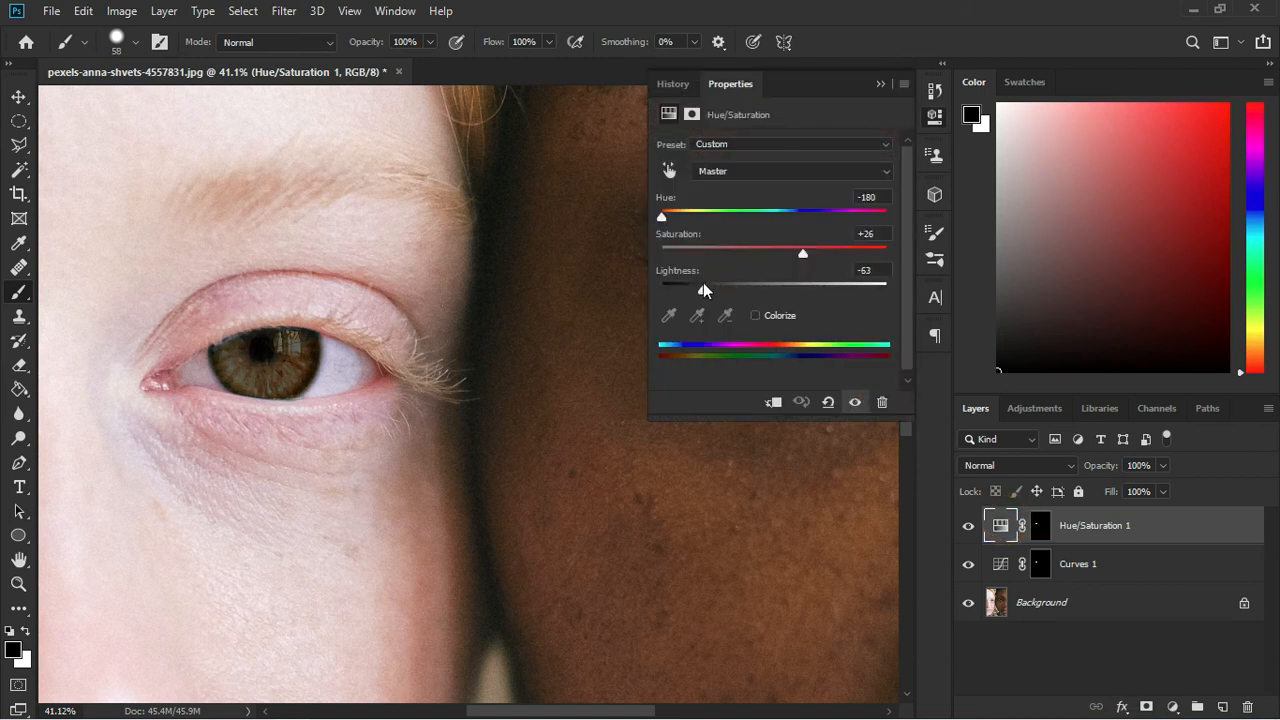
{"action": "left_click", "coordinate": [880, 85]}
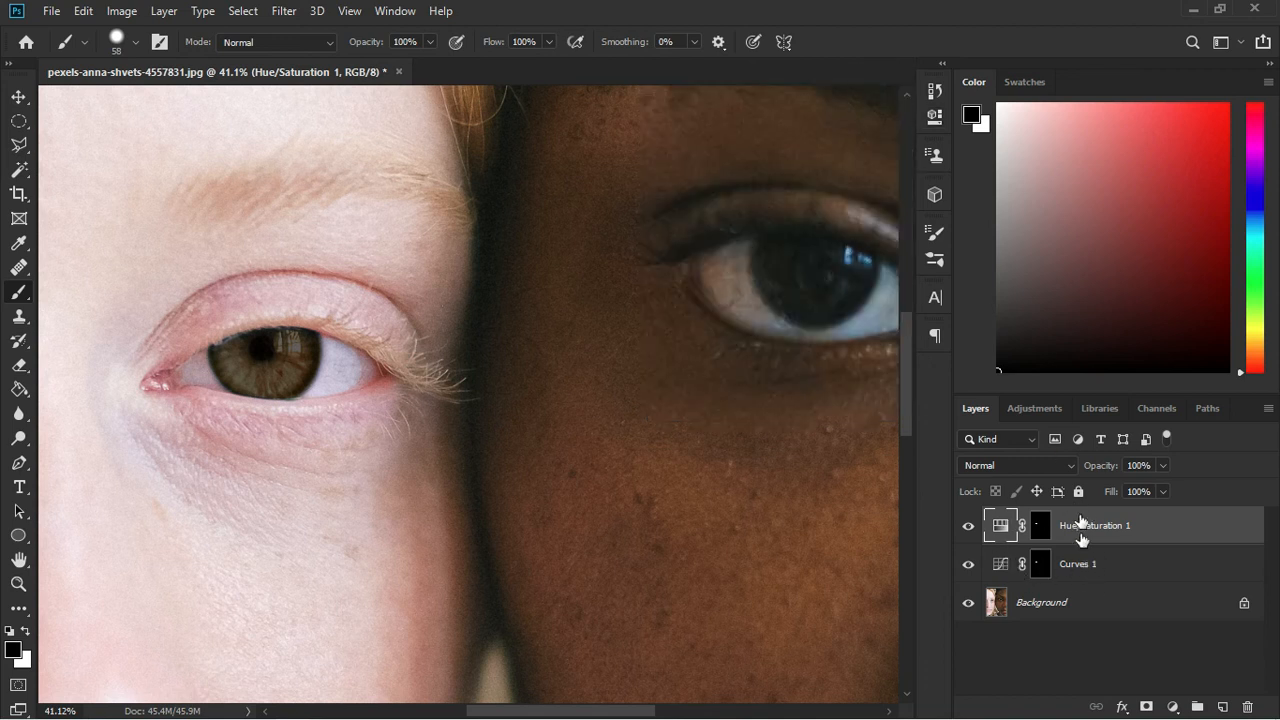
{"action": "left_click_drag", "start_coordinate": [1098, 567], "coordinate": [1096, 517]}
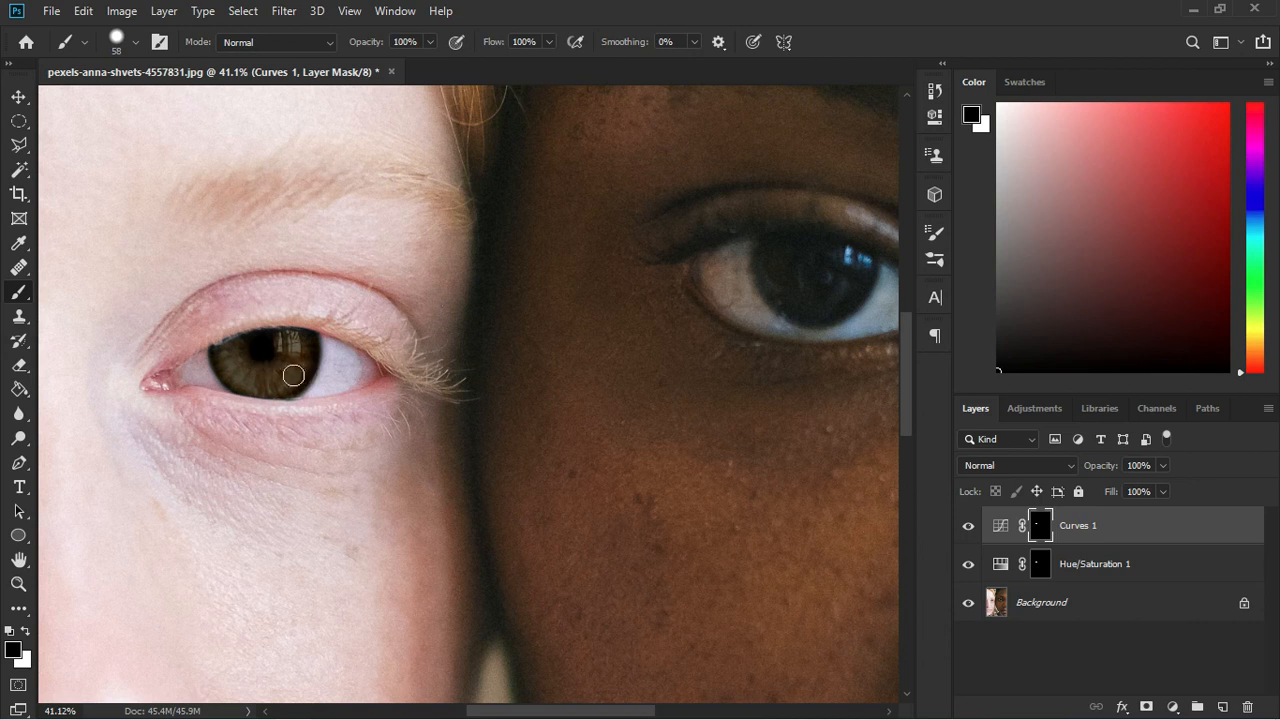
Brighten the iris by moving the Curves layer's RGB white point inward to just past the middle of the input range
{"action": "double_click", "coordinate": [1005, 530]}
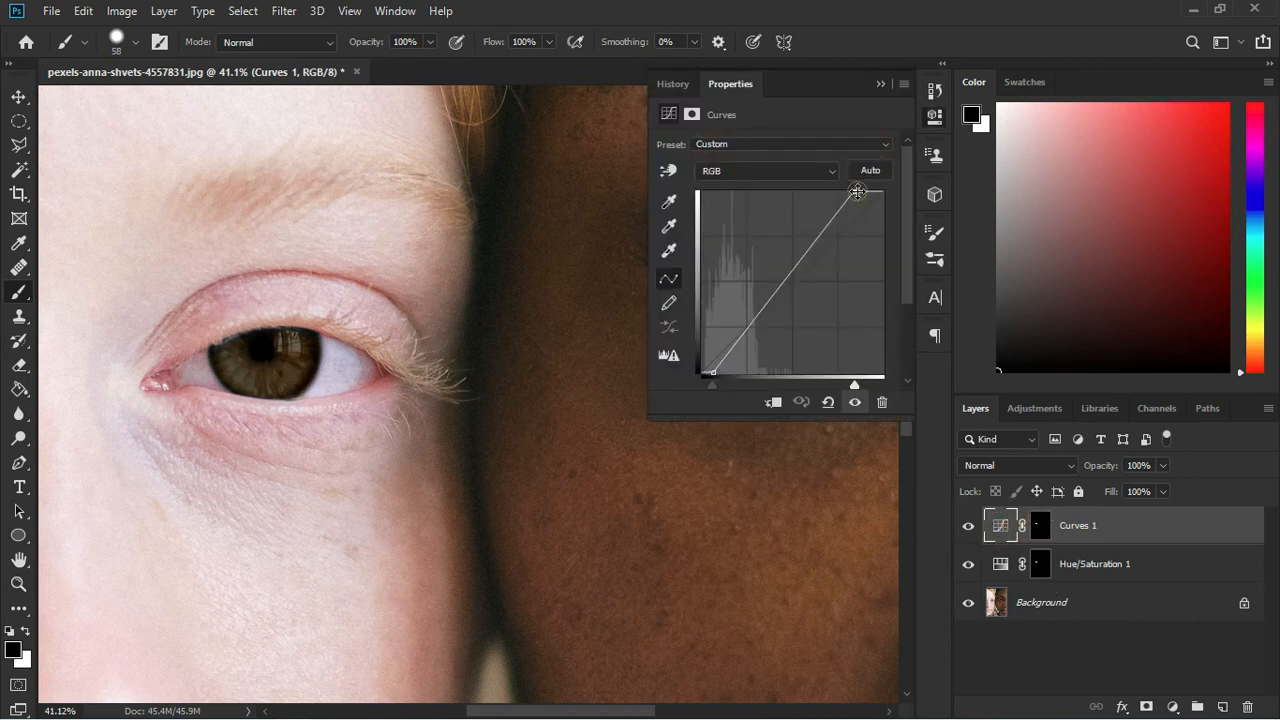
{"action": "left_click_drag", "start_coordinate": [858, 190], "coordinate": [805, 190]}
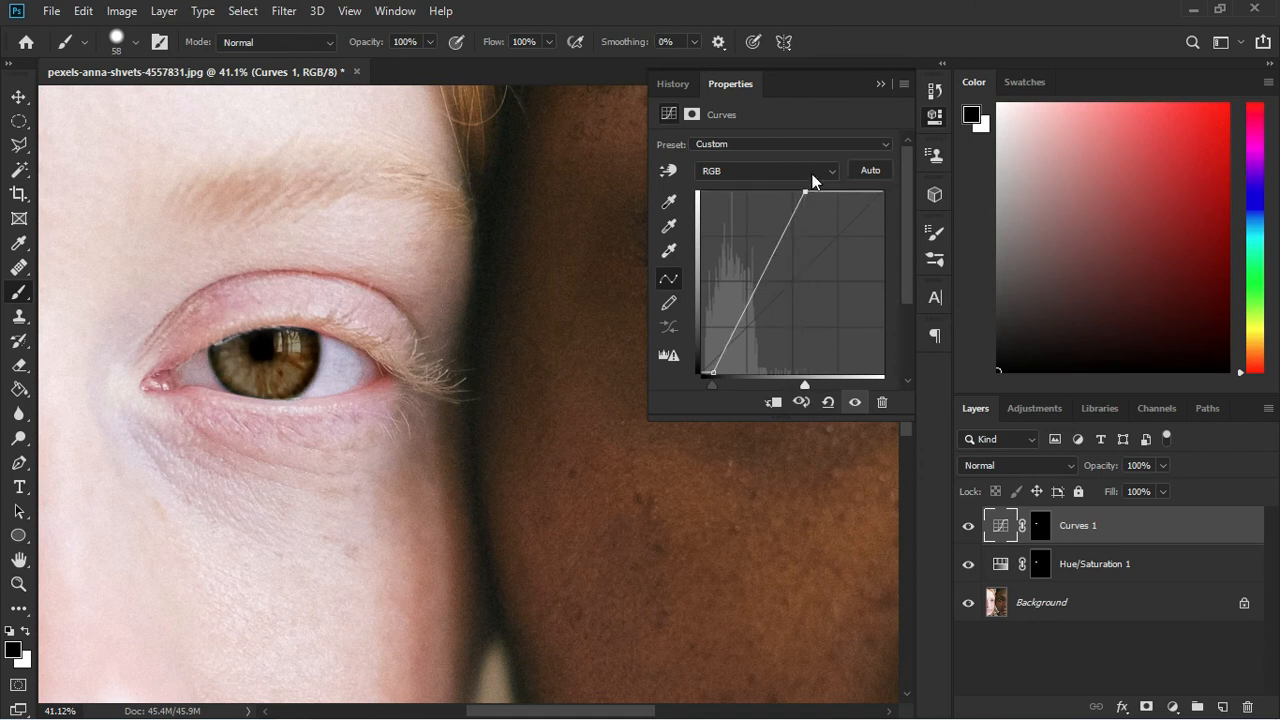
{"action": "left_click", "coordinate": [880, 84]}
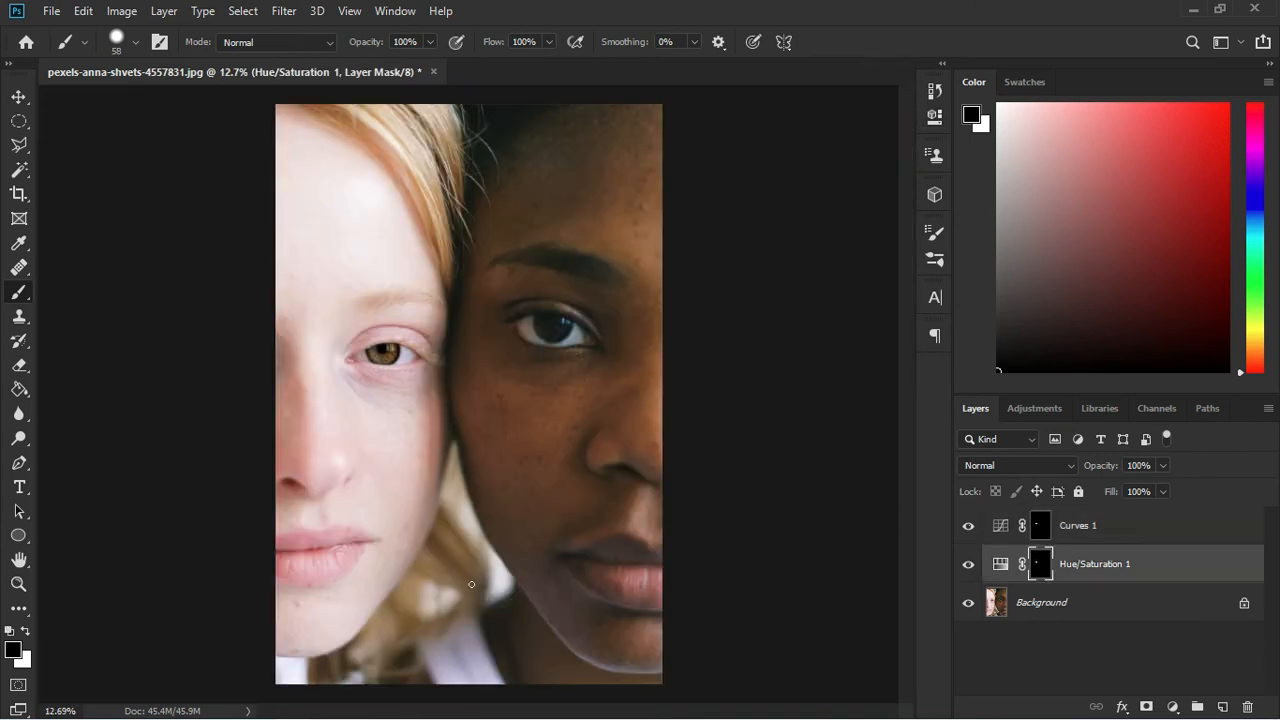
{"action": "scroll", "coordinate": [365, 309], "scroll_direction": "up", "scroll_amount": 2}
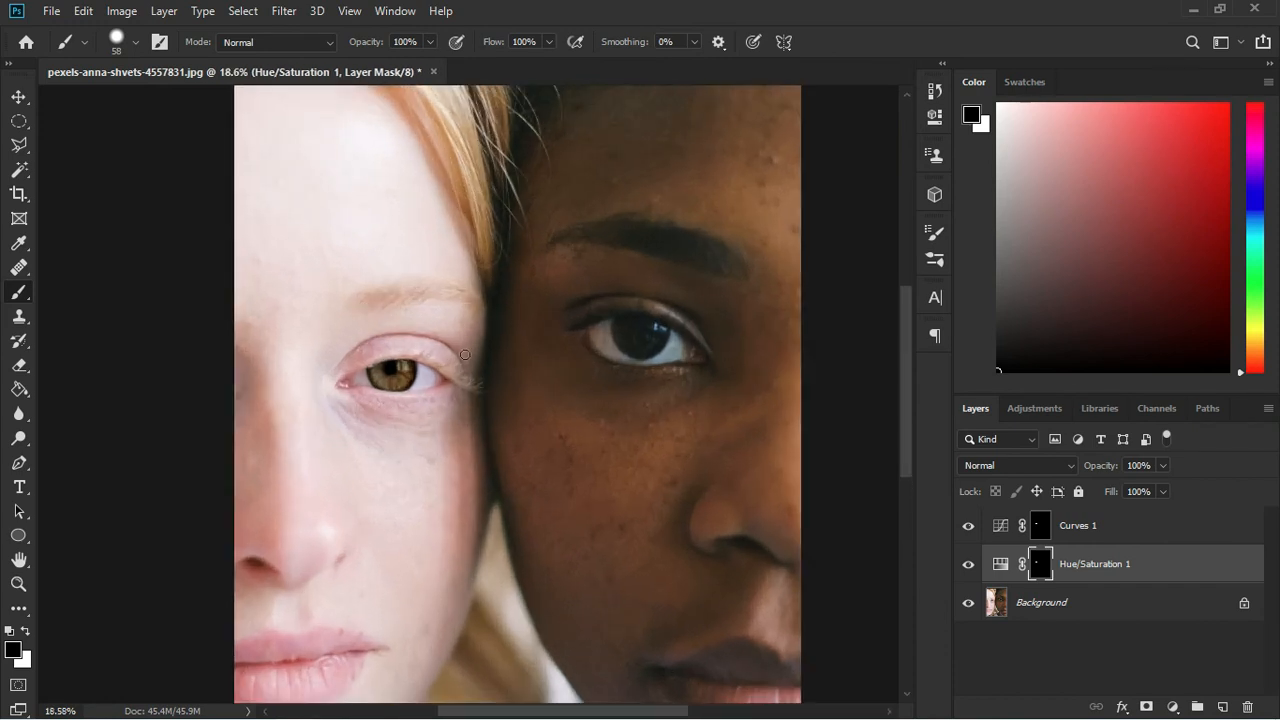
{"action": "scroll", "coordinate": [498, 354], "scroll_direction": "up", "scroll_amount": 2}
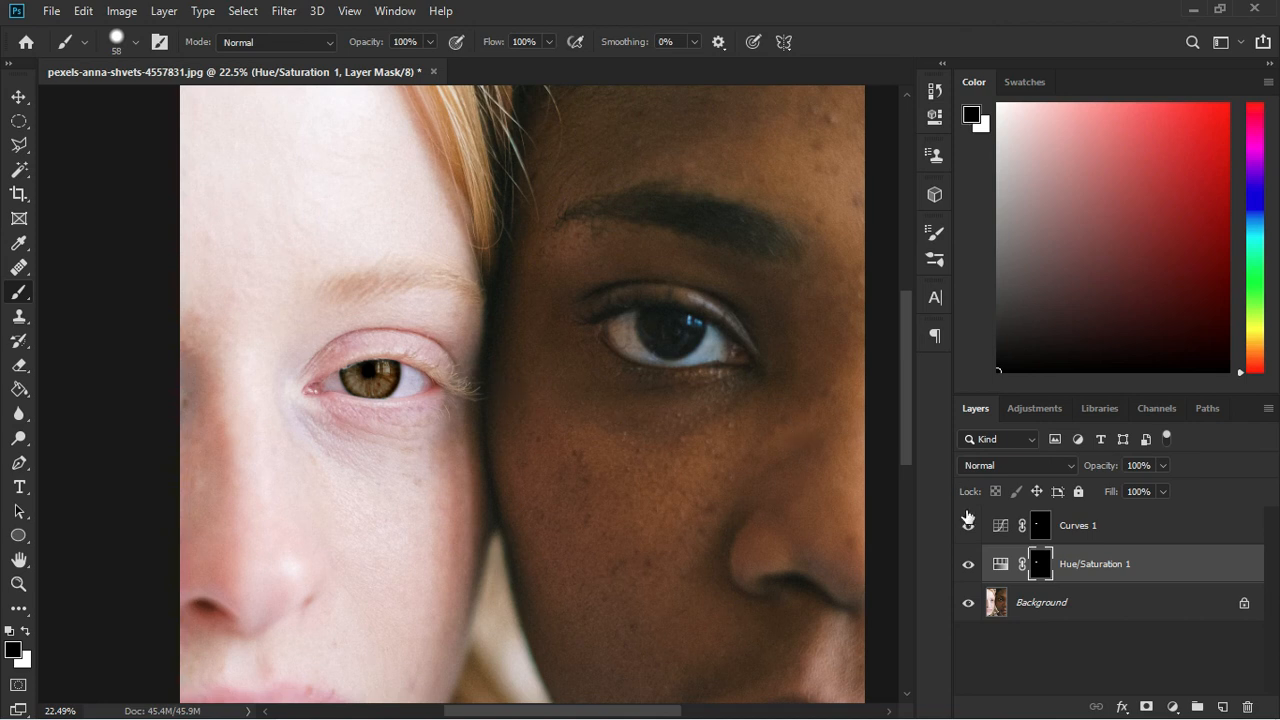
Try a grey iris by setting the Hue/Saturation layer's Saturation to -87, comparing it with the neighbouring dark eye
{"action": "double_click", "coordinate": [990, 565]}
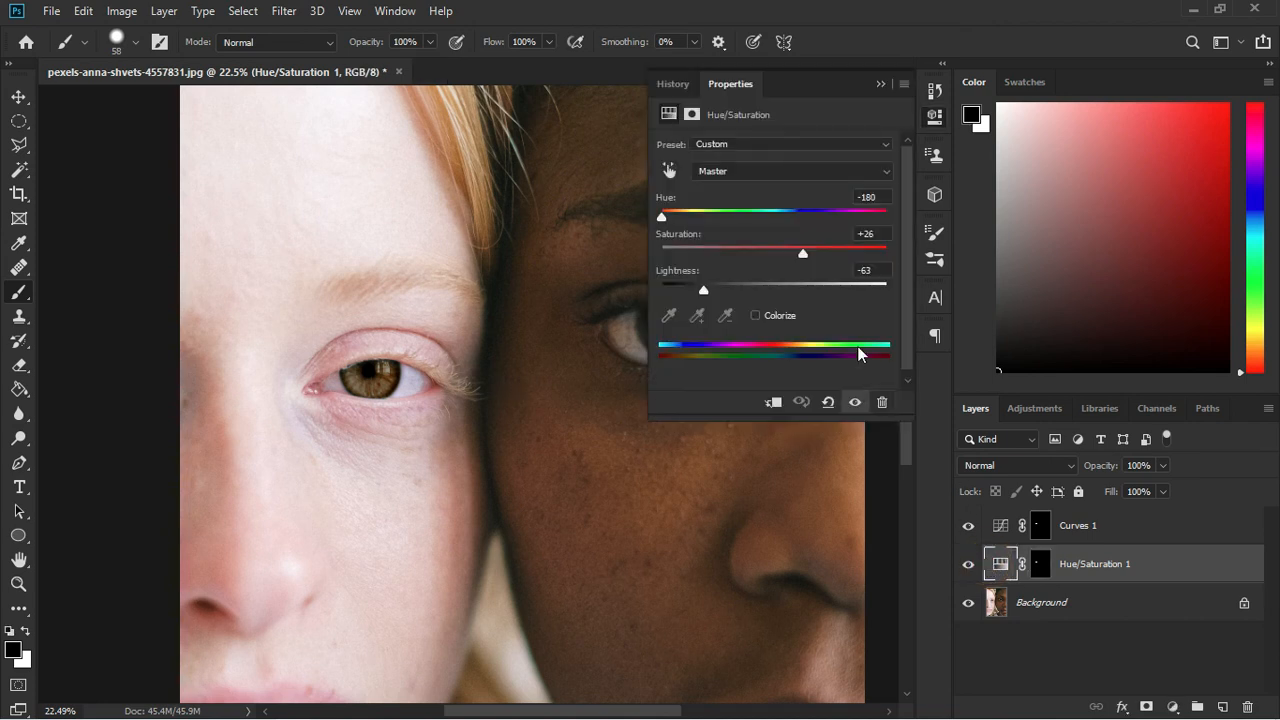
{"action": "left_click_drag", "start_coordinate": [805, 253], "coordinate": [675, 254]}
{"action": "scroll", "coordinate": [440, 340], "scroll_direction": "down", "scroll_amount": 3}
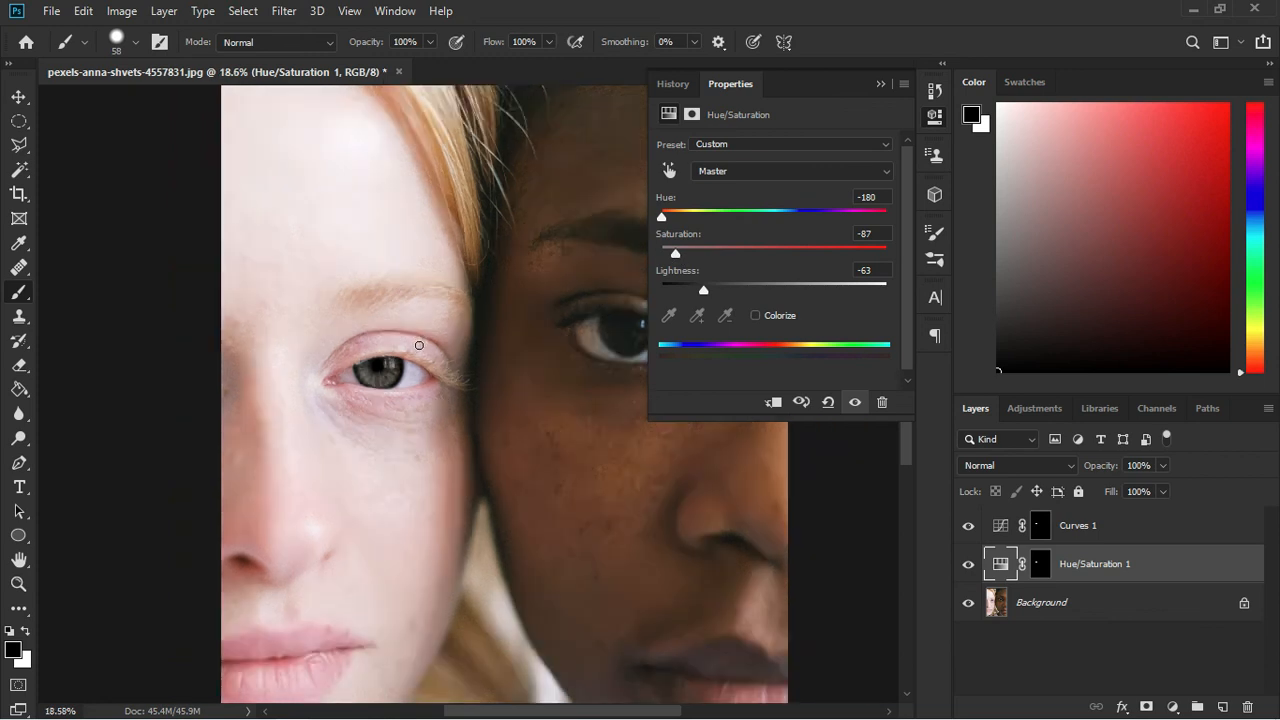
{"action": "scroll", "coordinate": [572, 326], "scroll_direction": "up", "scroll_amount": 3}
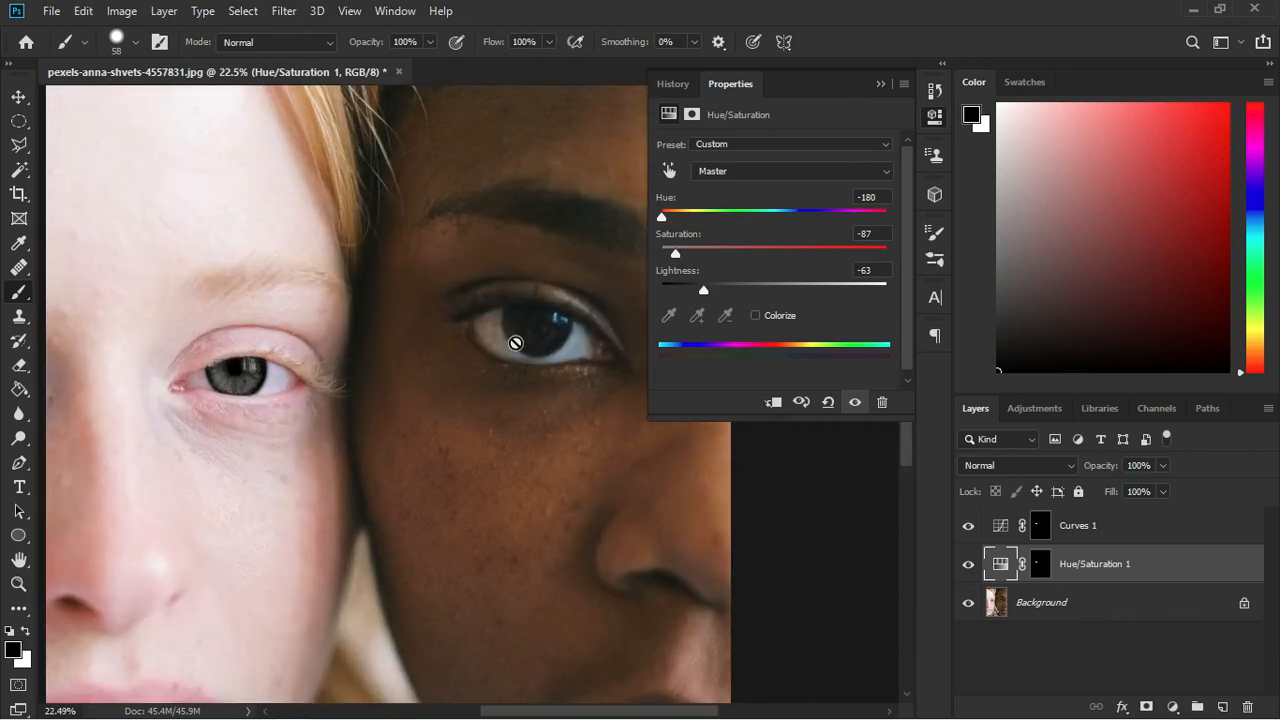
{"action": "scroll", "coordinate": [530, 352], "scroll_direction": "down", "scroll_amount": 2}
{"action": "scroll", "coordinate": [528, 368], "scroll_direction": "up", "scroll_amount": 1}
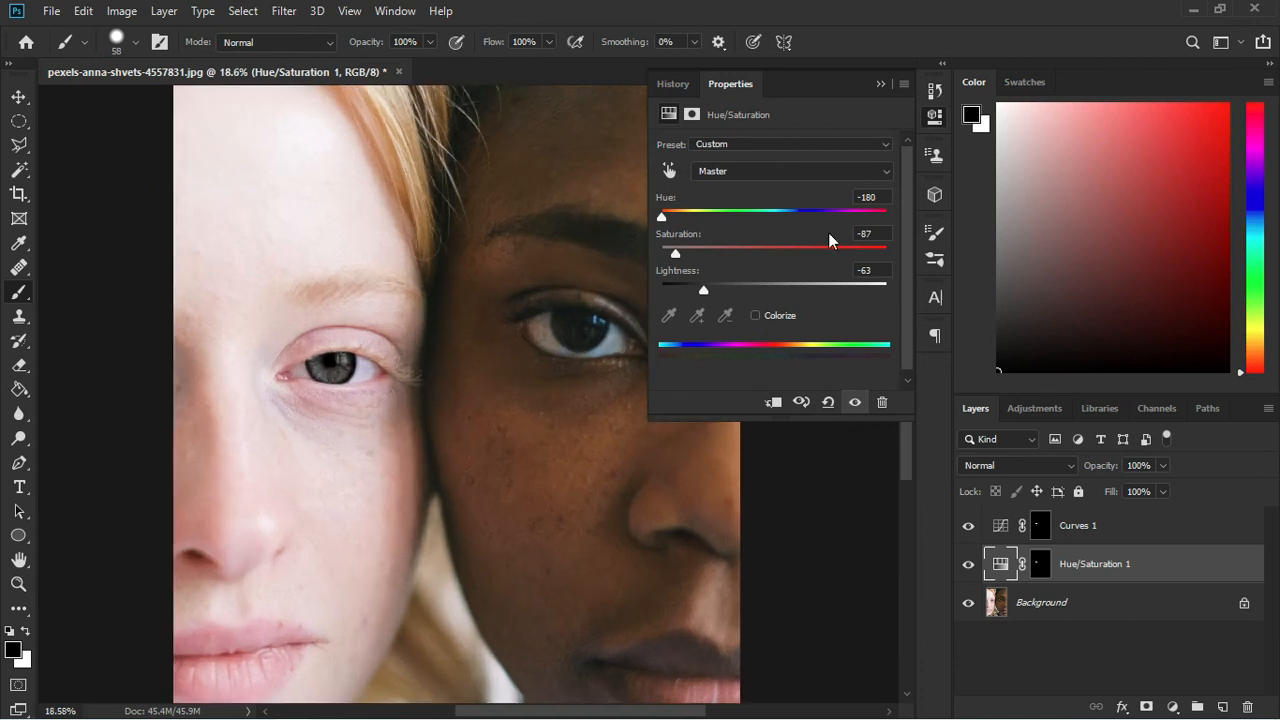
Try fine-tuning the grey iris with the Hue/Saturation layer's Saturation at -86 and Lightness at -64, checking it at several magnifications
{"action": "left_click_drag", "start_coordinate": [676, 254], "coordinate": [701, 257]}
{"action": "mouse_move", "coordinate": [663, 217]}
{"action": "left_mouse_down"}
{"action": "mouse_move", "coordinate": [868, 240]}
{"action": "mouse_move", "coordinate": [930, 231]}
{"action": "mouse_move", "coordinate": [651, 216]}
{"action": "left_mouse_up"}
{"action": "left_click_drag", "start_coordinate": [703, 253], "coordinate": [677, 254]}
{"action": "scroll", "coordinate": [355, 362], "scroll_direction": "up", "scroll_amount": 5}
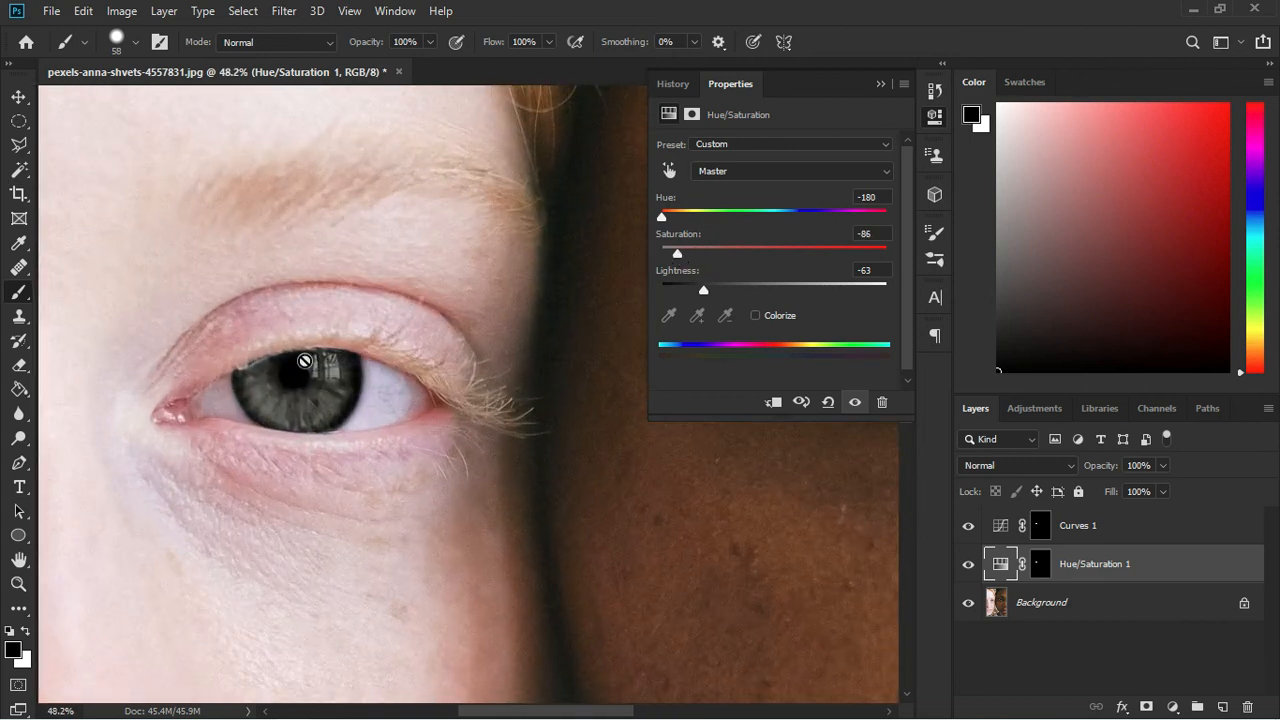
{"action": "scroll", "coordinate": [304, 361], "scroll_direction": "down", "scroll_amount": 5}
{"action": "scroll", "coordinate": [306, 366], "scroll_direction": "up", "scroll_amount": 4}
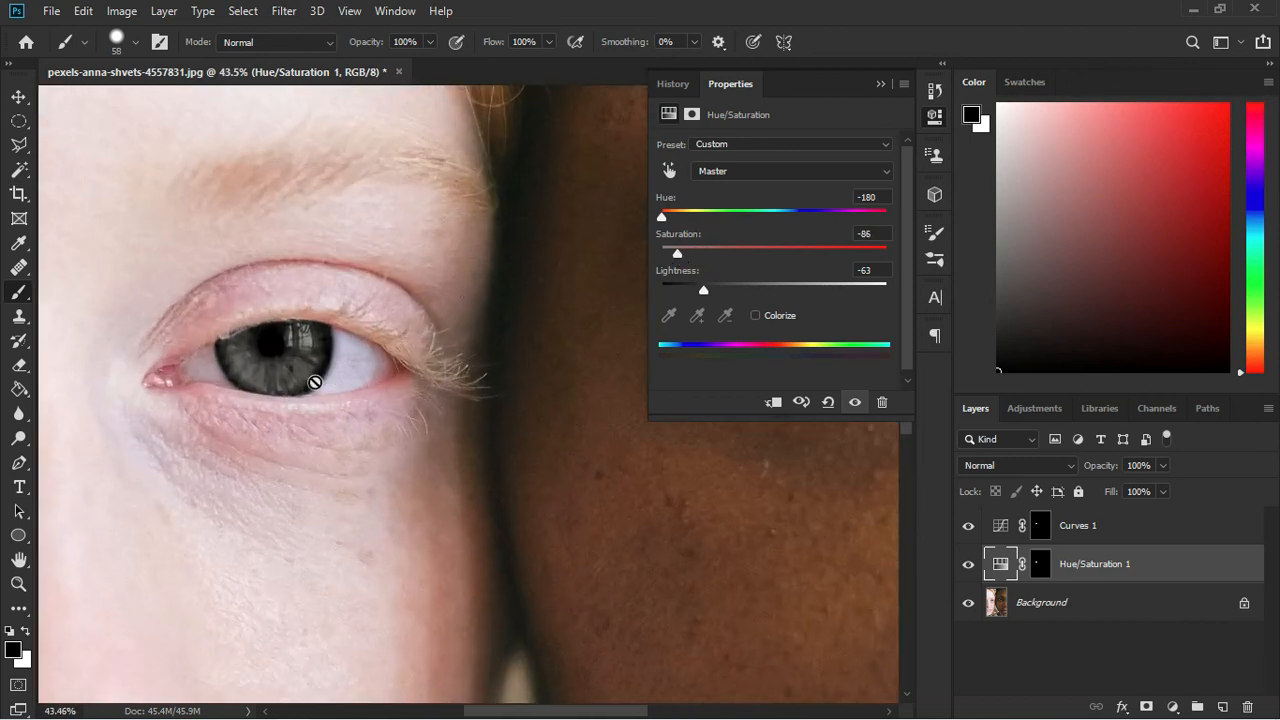
{"action": "mouse_move", "coordinate": [709, 289]}
{"action": "left_mouse_down"}
{"action": "mouse_move", "coordinate": [770, 292]}
{"action": "mouse_move", "coordinate": [706, 287]}
{"action": "left_mouse_up"}
{"action": "scroll", "coordinate": [291, 260], "scroll_direction": "down", "scroll_amount": 4}
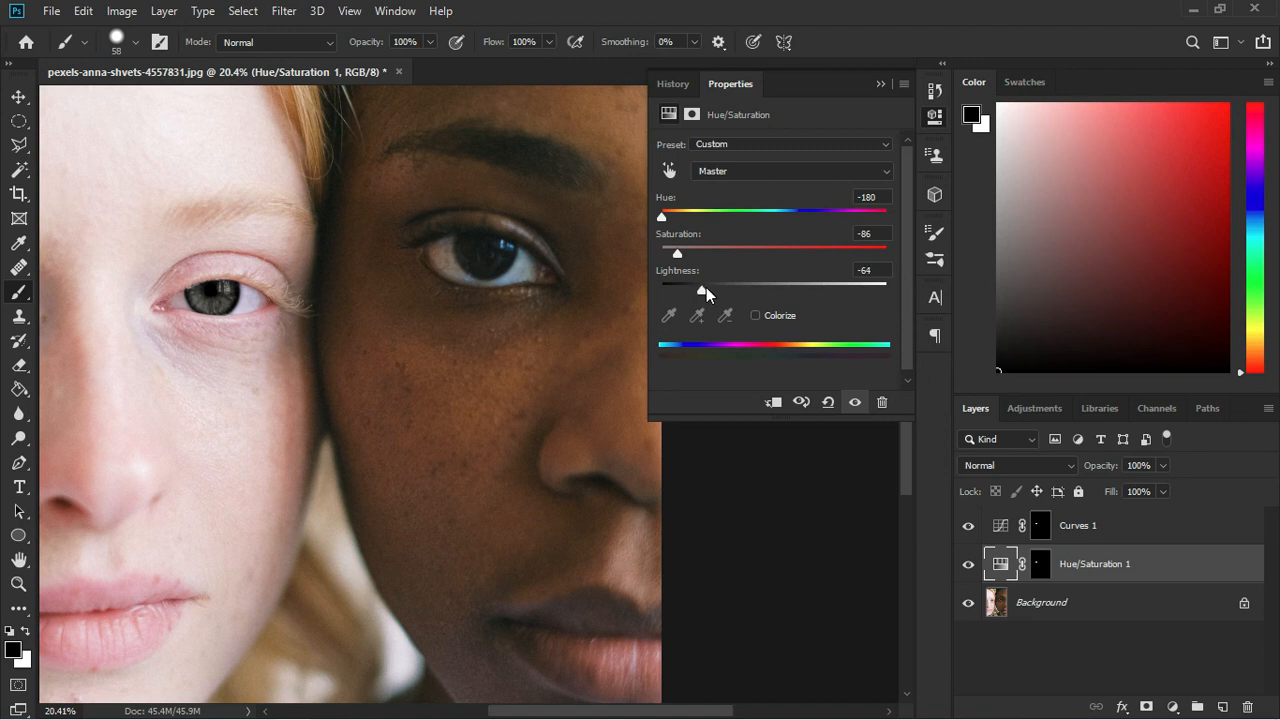
{"action": "scroll", "coordinate": [183, 334], "scroll_direction": "up", "scroll_amount": 3}
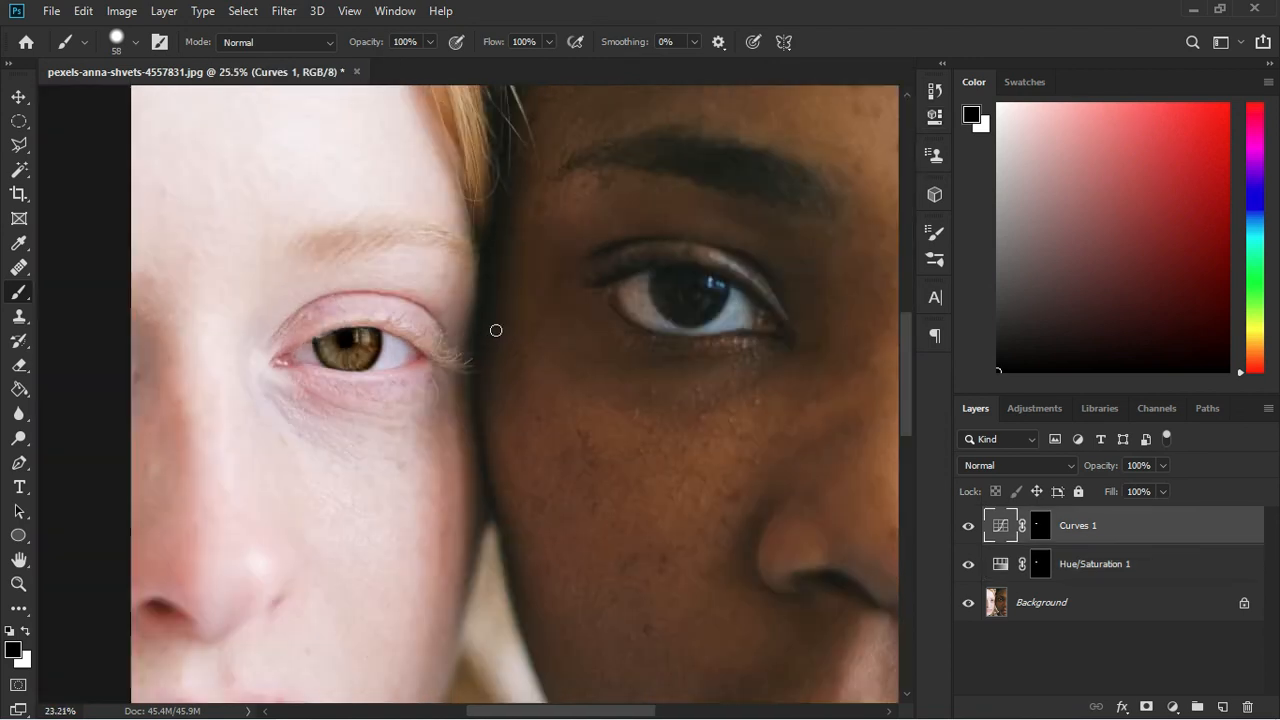
{"action": "scroll", "coordinate": [494, 340], "scroll_direction": "down", "scroll_amount": 3}
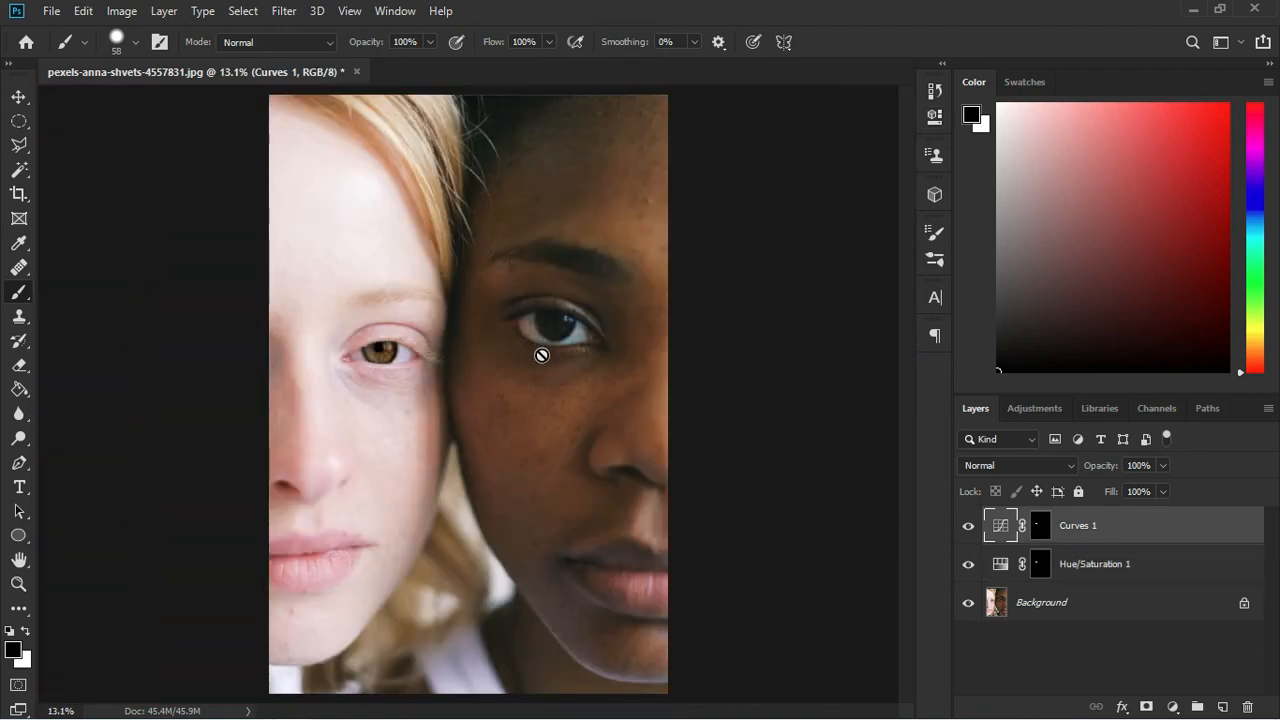
{"action": "scroll", "coordinate": [360, 356], "scroll_direction": "up", "scroll_amount": 3}
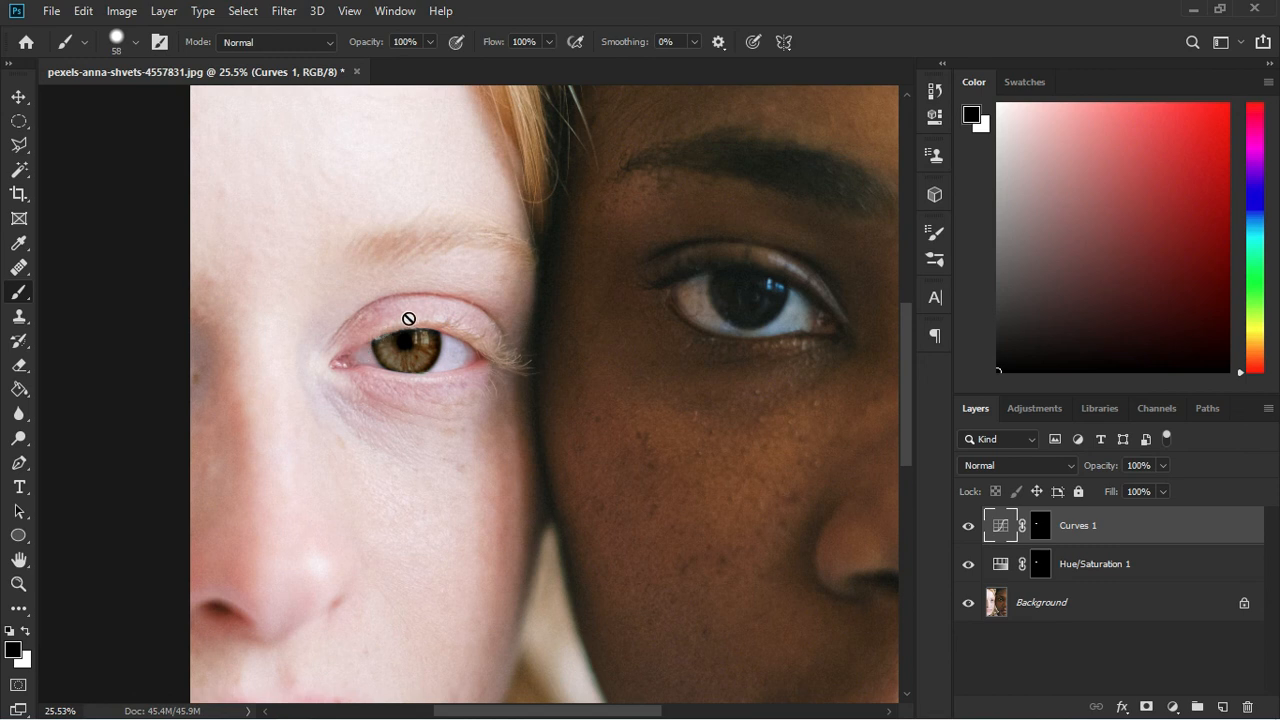
{"action": "scroll", "coordinate": [408, 318], "scroll_direction": "down", "scroll_amount": 3}
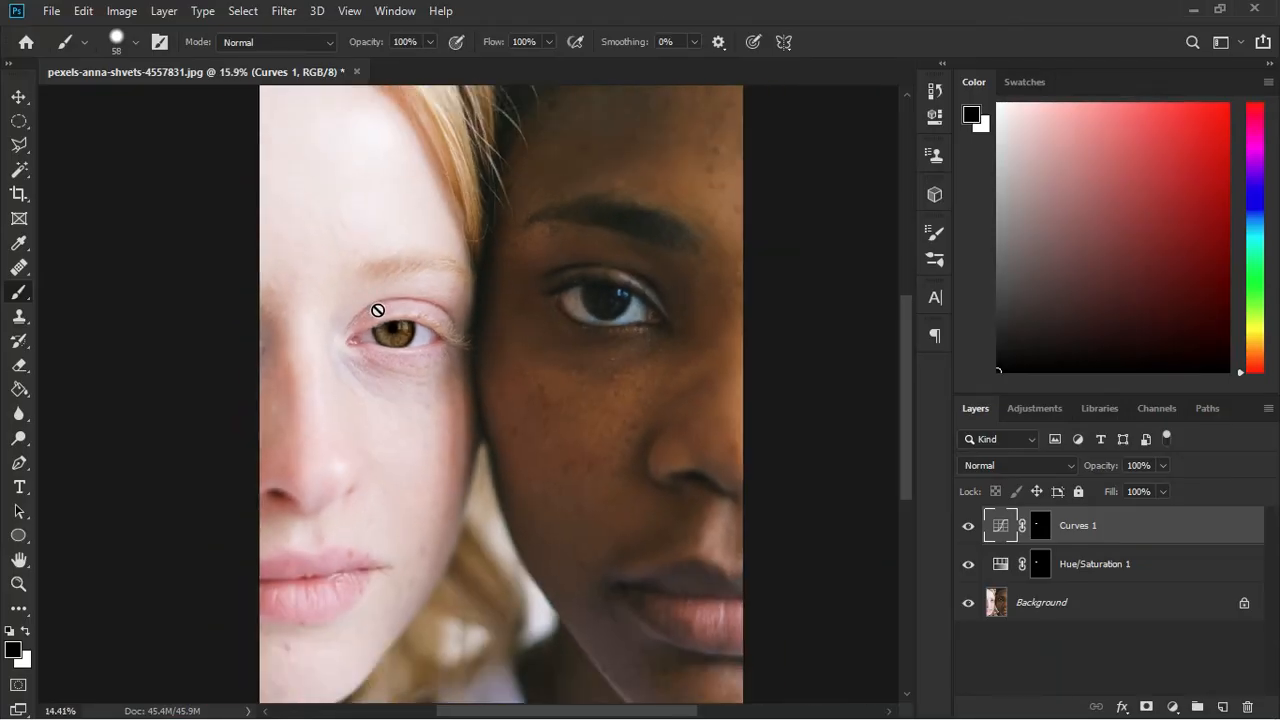
{"action": "scroll", "coordinate": [434, 318], "scroll_direction": "up", "scroll_amount": 2}
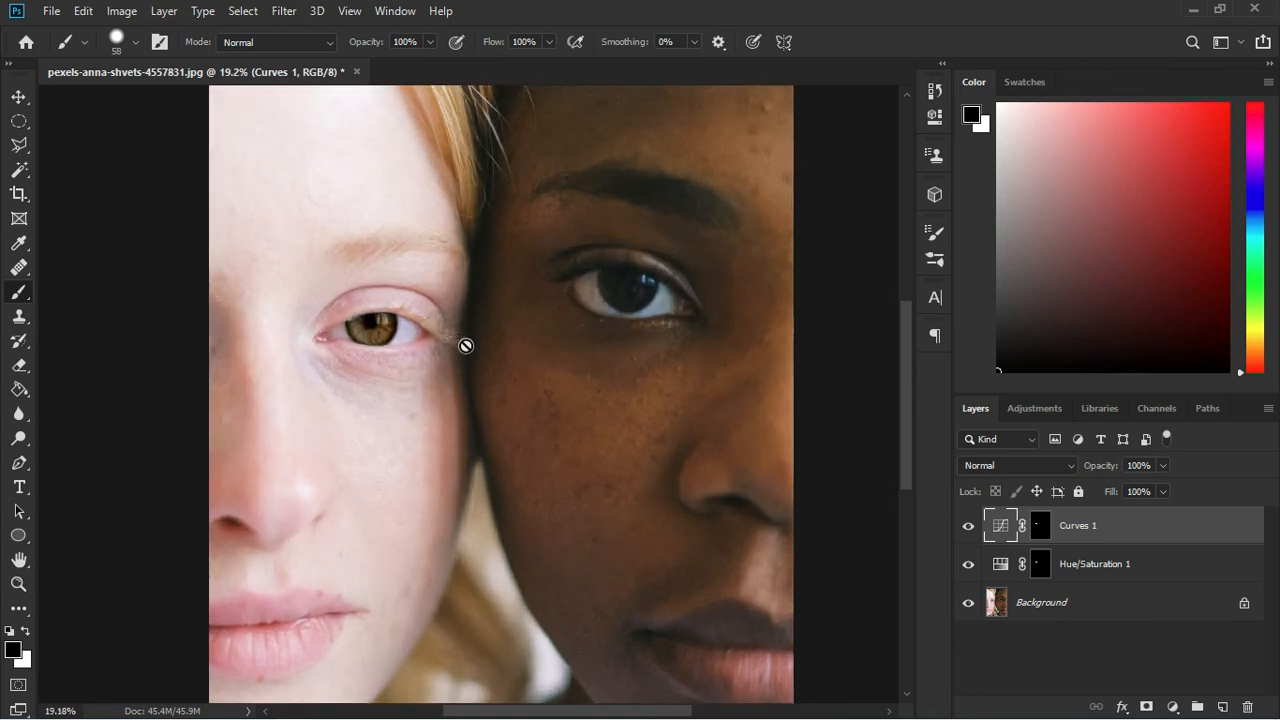